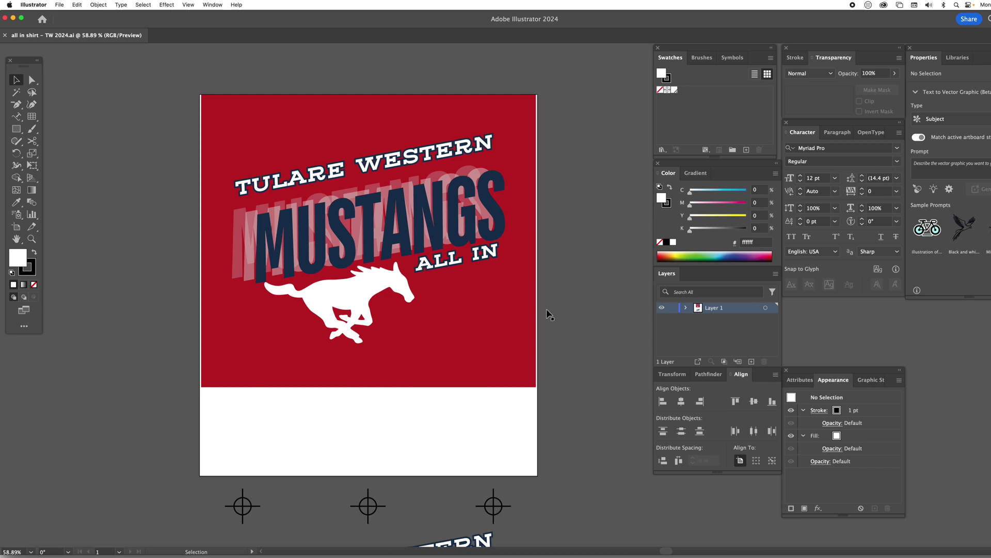
# Step: Check the artwork in outline view, then convert the document colour mode to CMYK
pyautogui.press('a')
pyautogui.hotkey('ctrl', 'y')
pyautogui.hotkey('ctrl', 'y')
pyautogui.hotkey('ctrl', 'y')
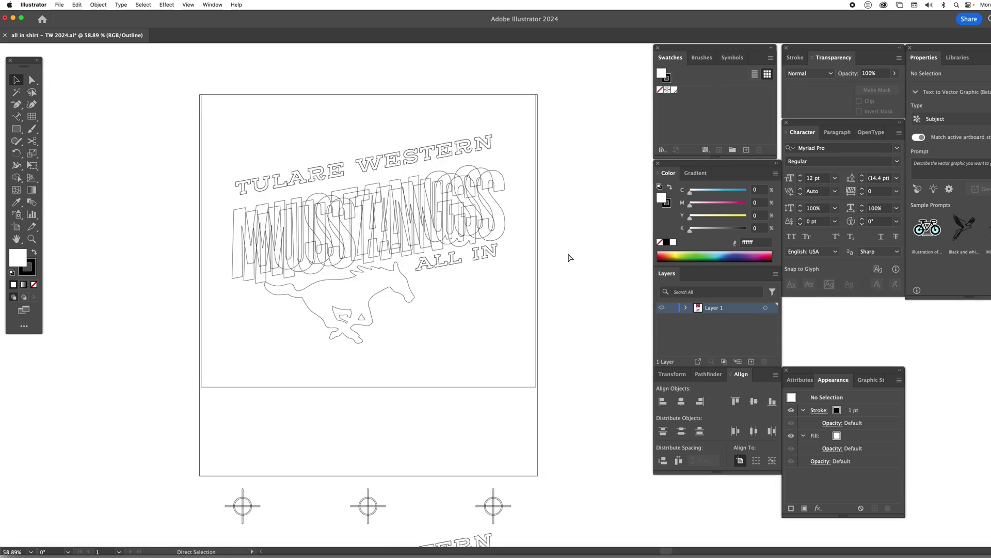
pyautogui.hotkey('ctrl', 'y')
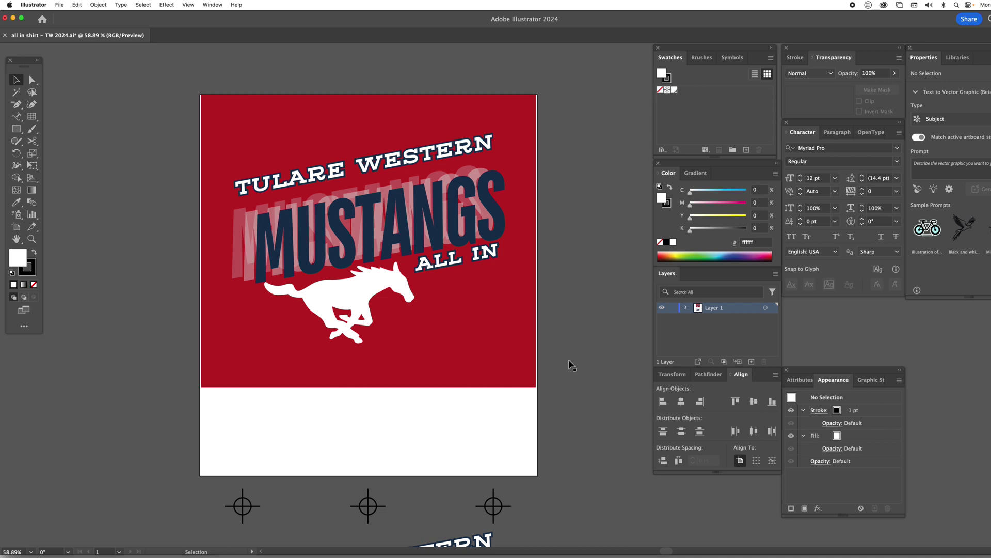
pyautogui.hotkey('ctrl', '-')
pyautogui.hotkey('ctrl', '-')
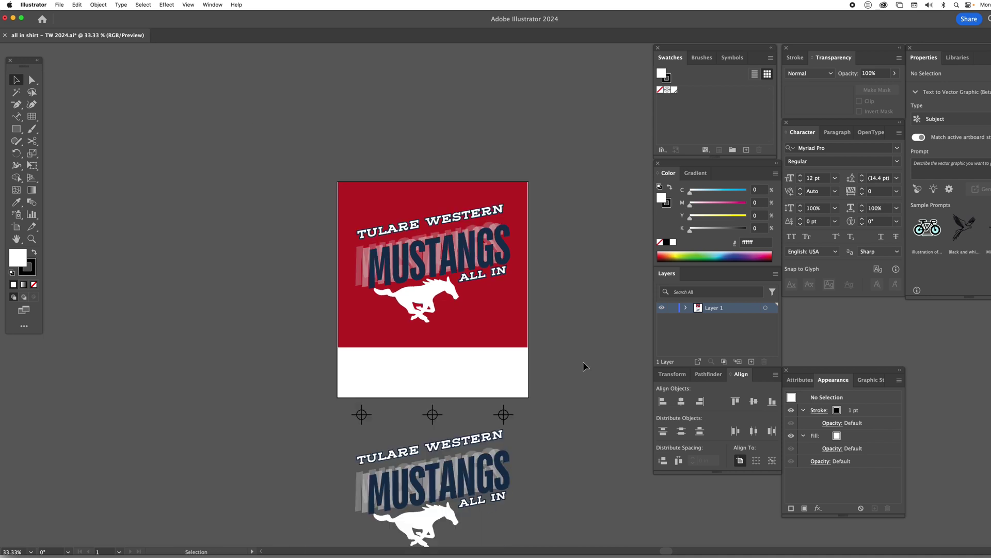
pyautogui.scroll(-3, 584, 362)
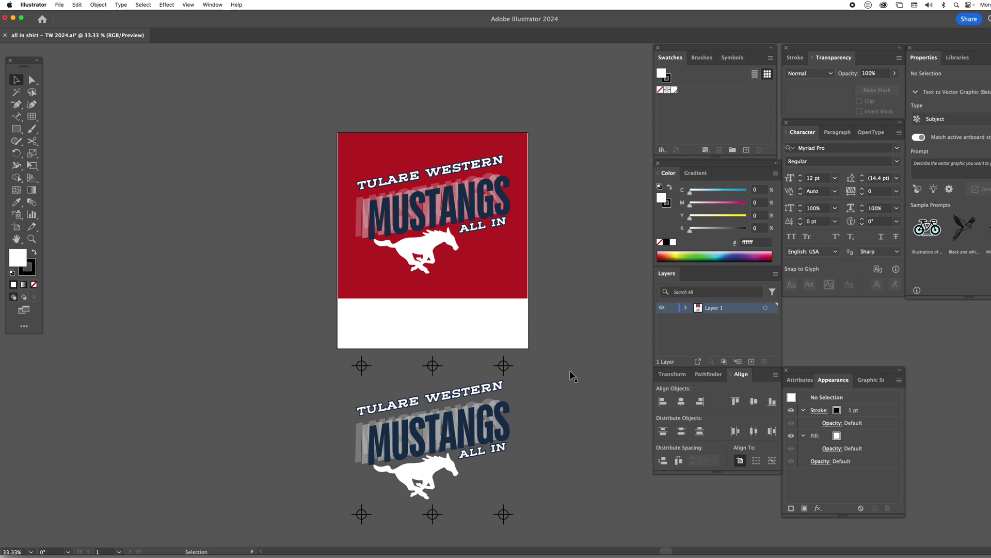
pyautogui.hscroll(3, 463, 336)
pyautogui.scroll(-2, 463, 337)
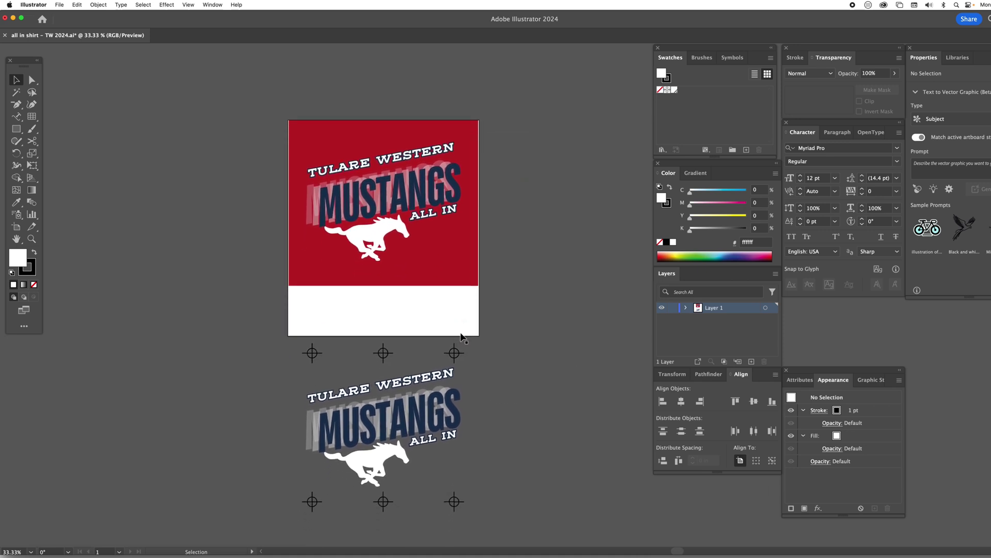
pyautogui.click(55, 5)
pyautogui.moveTo(99, 243)
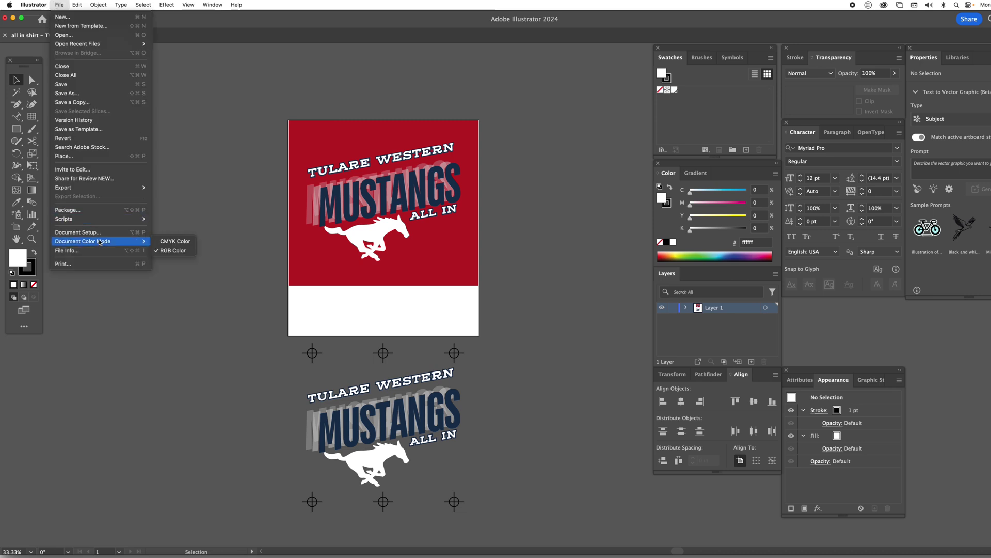
pyautogui.click(177, 242)
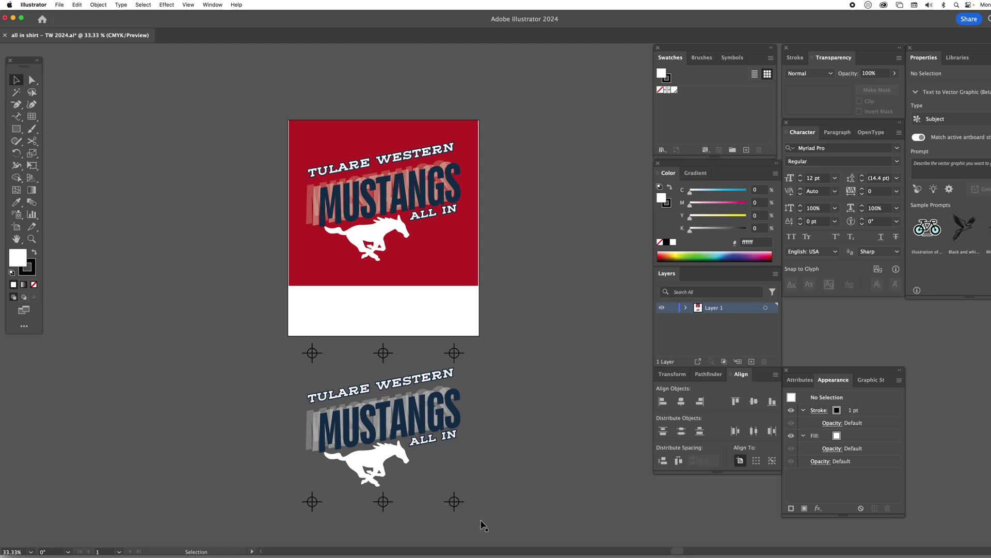
# Step: Move the red background and upper logo onto a new Layer 2, and hide Layer 1
pyautogui.moveTo(514, 309); pyautogui.dragTo(212, 88)
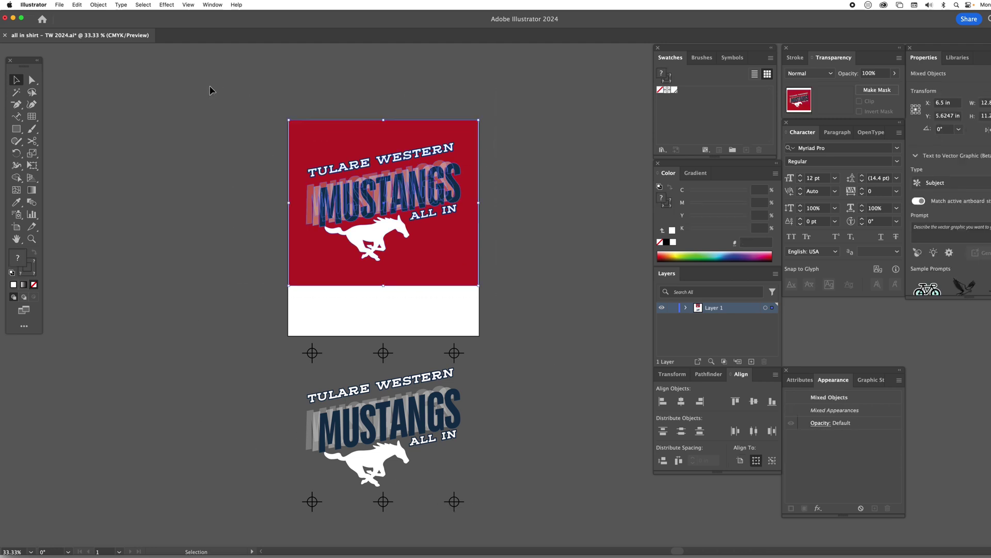
pyautogui.click(752, 361)
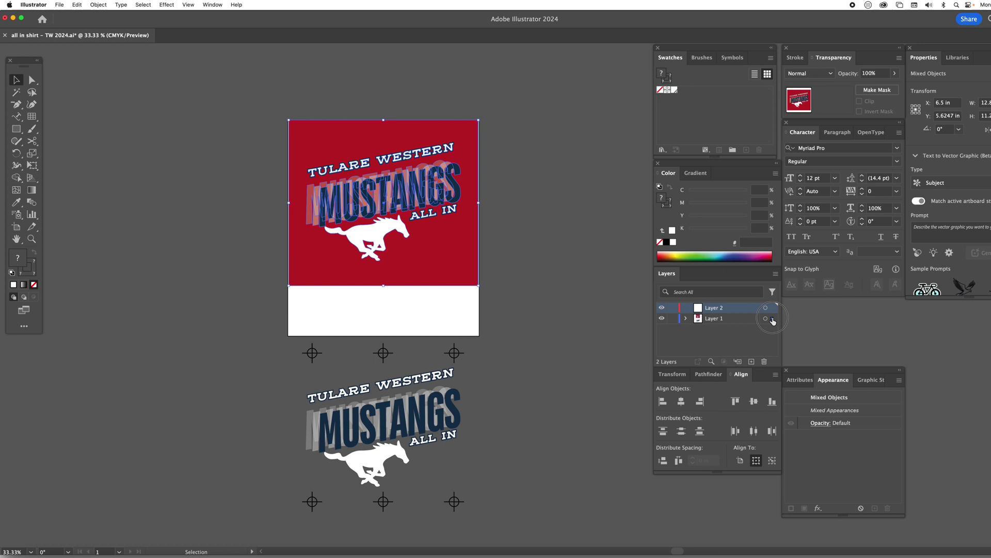
pyautogui.moveTo(772, 318); pyautogui.dragTo(773, 307)
pyautogui.click(662, 319)
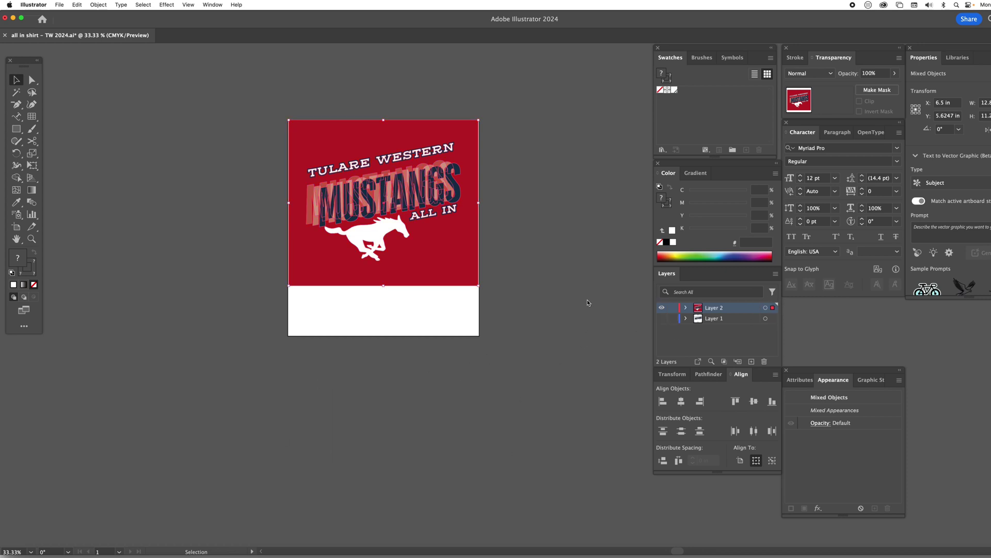
# Step: Centre the Mustangs logo group horizontally and vertically on the artboard
pyautogui.click(574, 292)
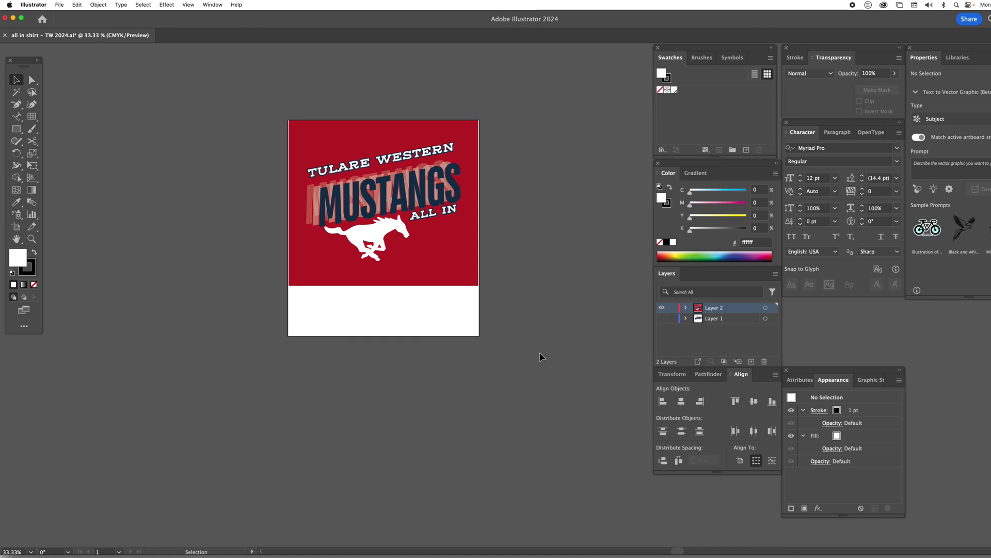
pyautogui.click(371, 241)
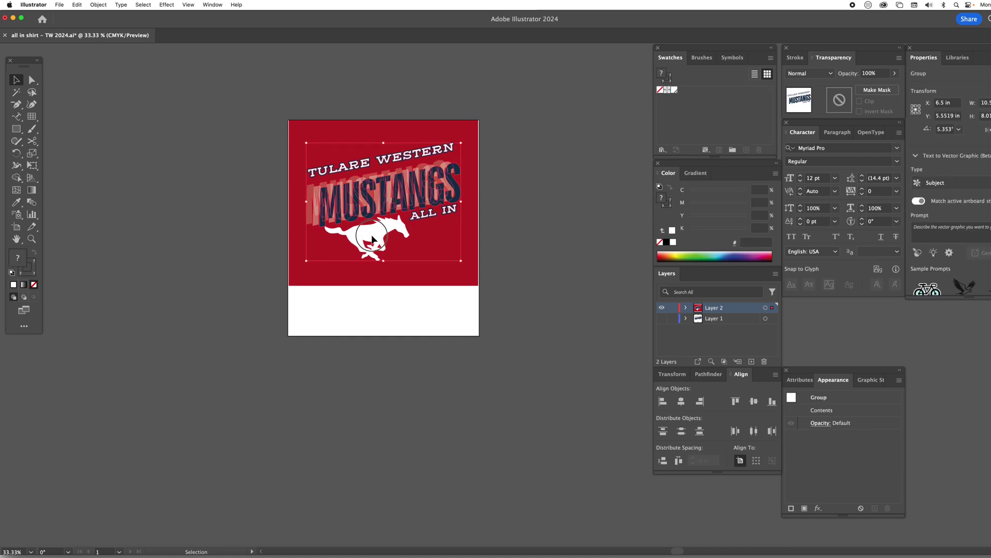
pyautogui.moveTo(371, 240); pyautogui.dragTo(407, 255)
pyautogui.click(680, 406)
pyautogui.click(755, 405)
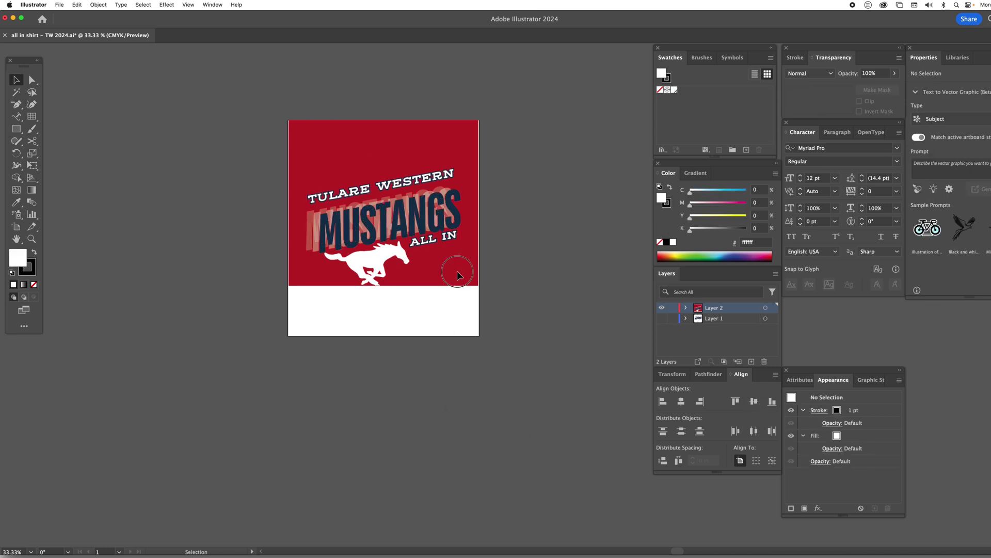
# Step: Drag the red background rectangle down toward the middle of the page
pyautogui.moveTo(457, 270); pyautogui.dragTo(461, 304)
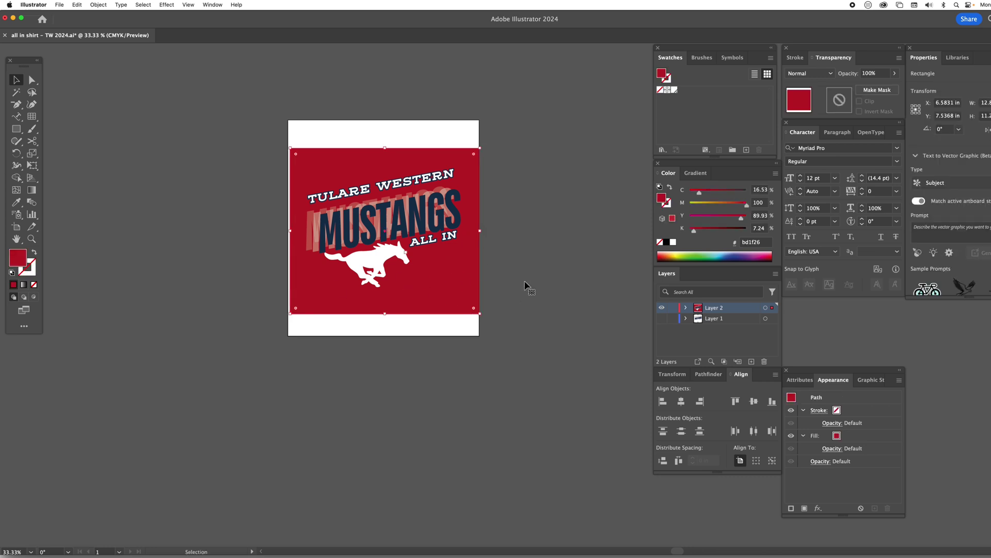
pyautogui.press('super+1')
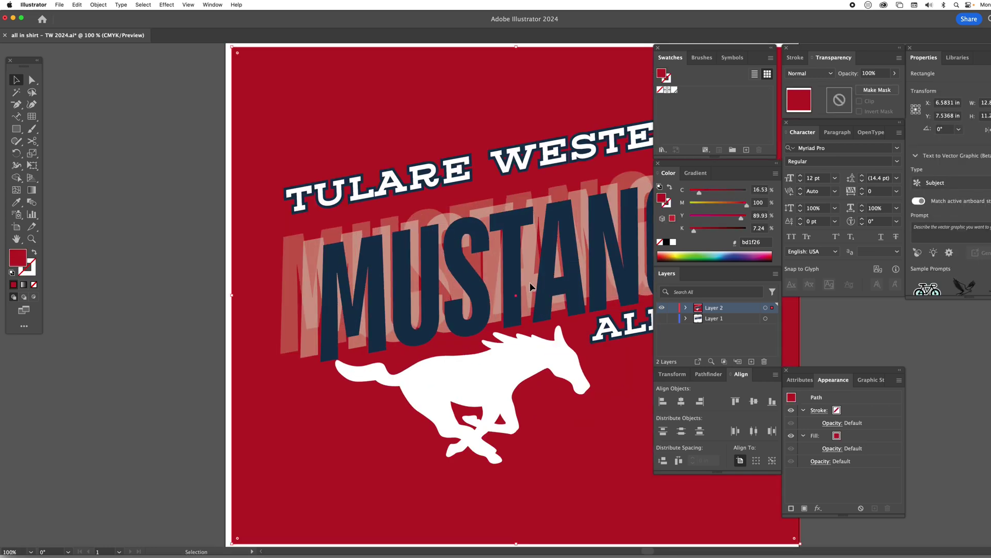
pyautogui.hscroll(5, 531, 286)
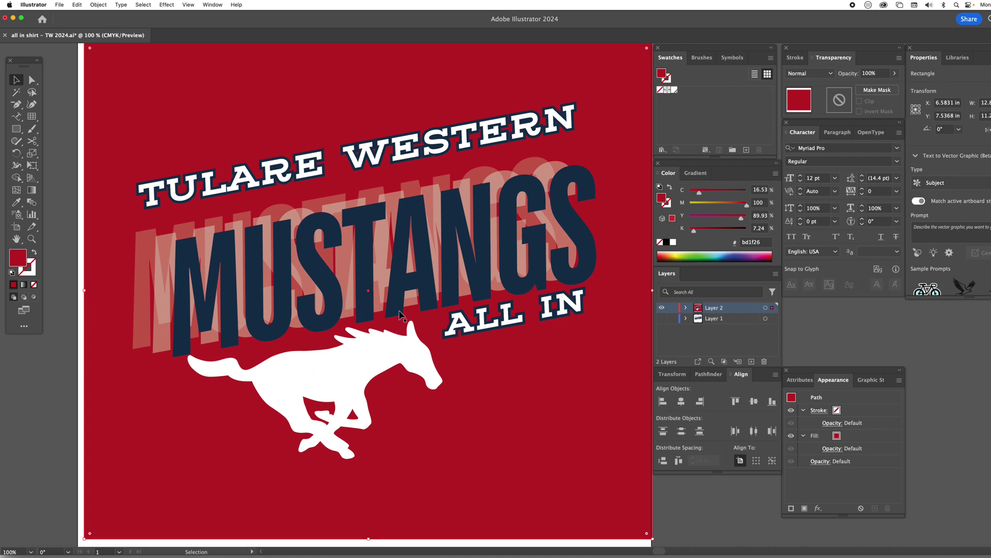
pyautogui.press('super+minus')
pyautogui.moveTo(474, 296); pyautogui.dragTo(326, 286)
pyautogui.press('a')
pyautogui.press('super+shift+a')
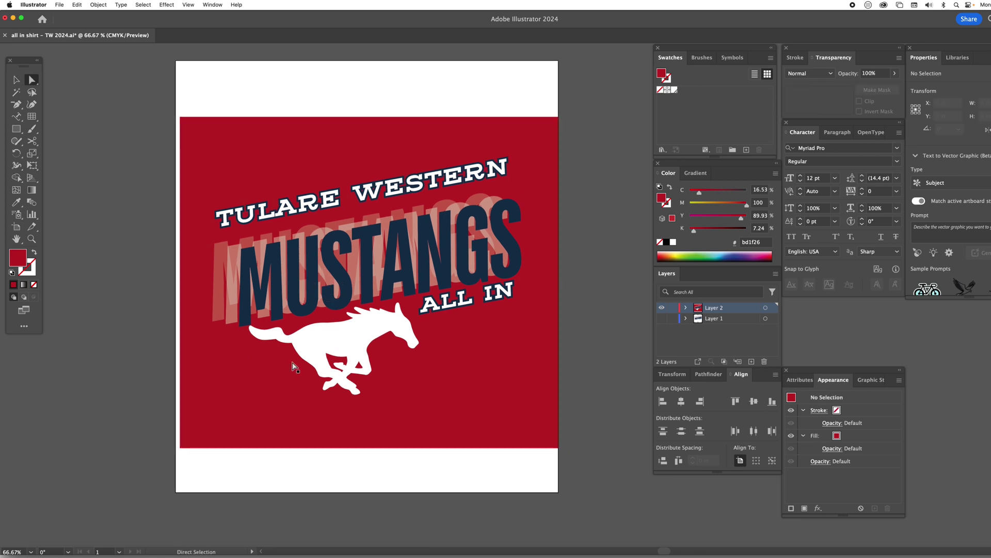
# Step: Select all white-filled art via the horse and move it onto a new, hidden Layer 3
pyautogui.click(346, 342)
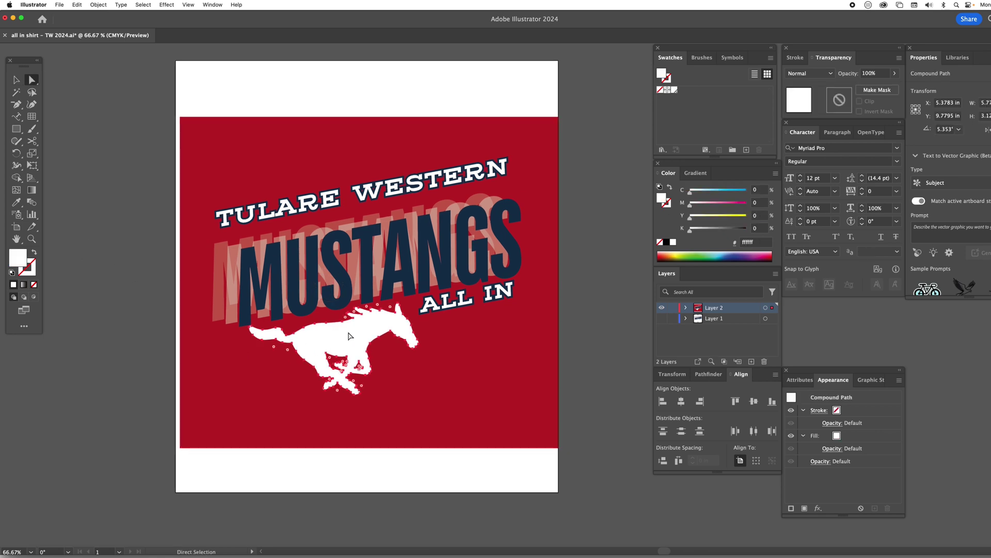
pyautogui.click(145, 6)
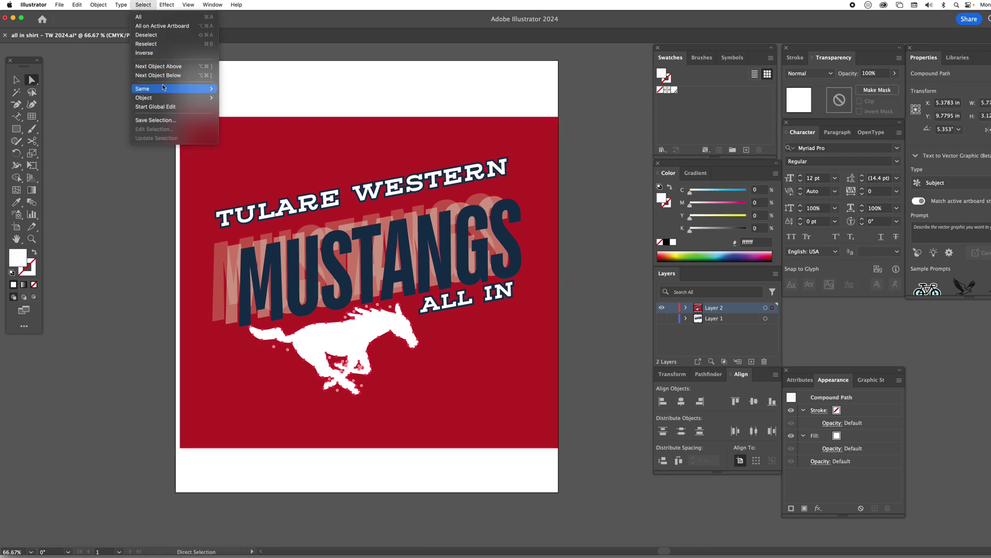
pyautogui.moveTo(196, 88)
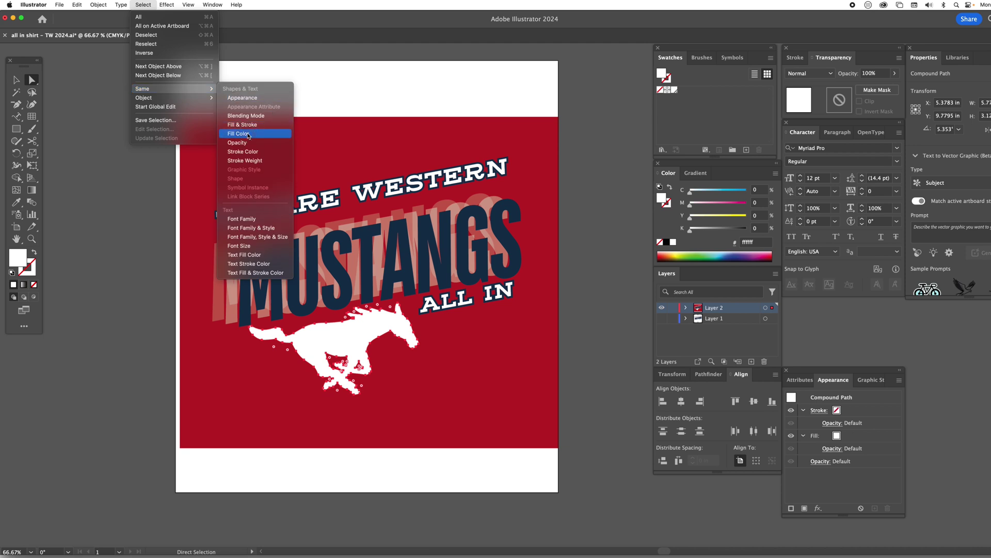
pyautogui.click(239, 133)
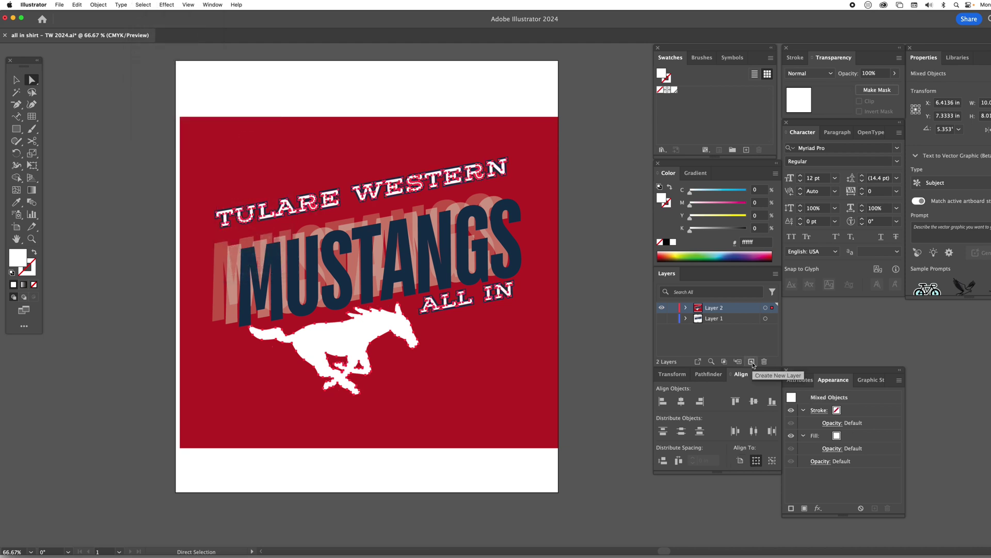
pyautogui.click(752, 362)
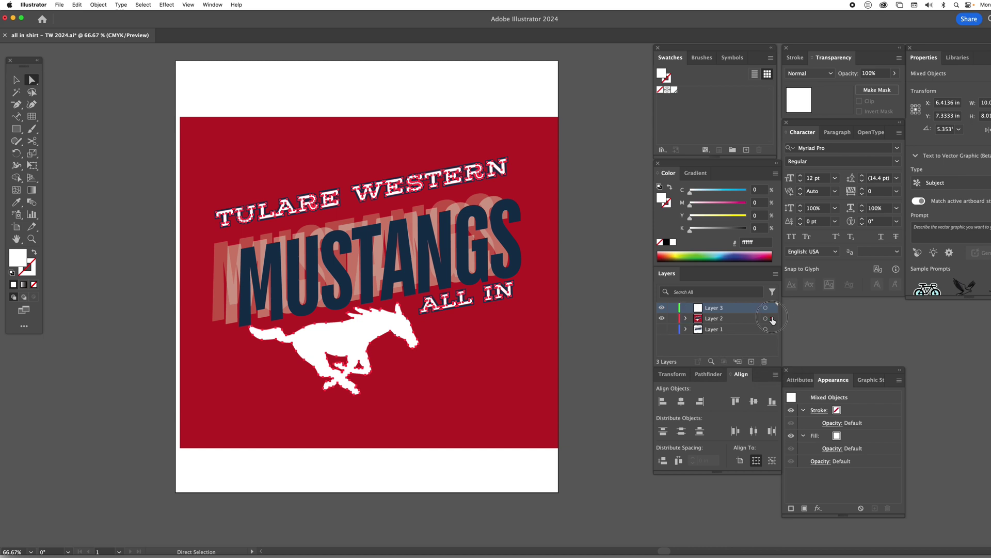
pyautogui.moveTo(772, 321); pyautogui.dragTo(772, 308)
pyautogui.click(662, 309)
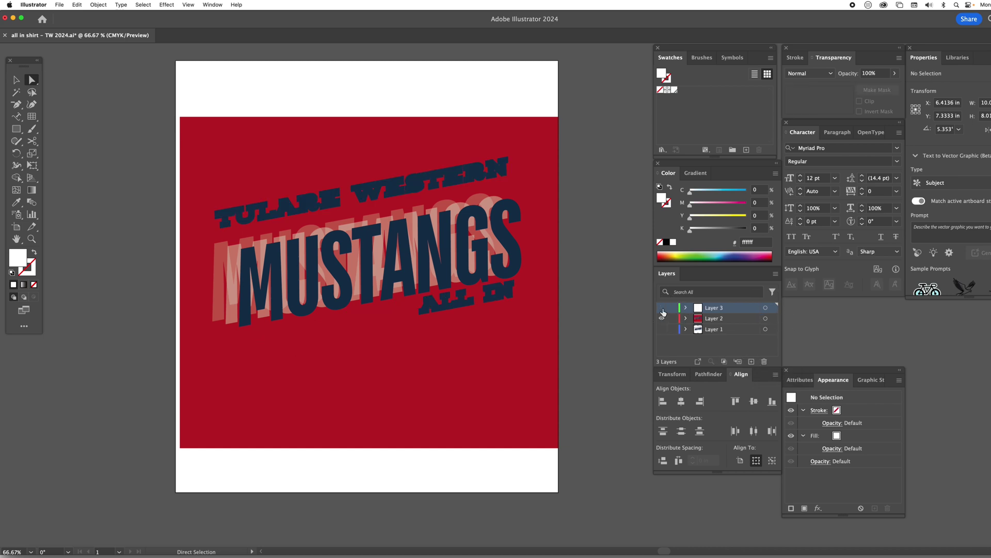
pyautogui.click(662, 309)
pyautogui.click(663, 309)
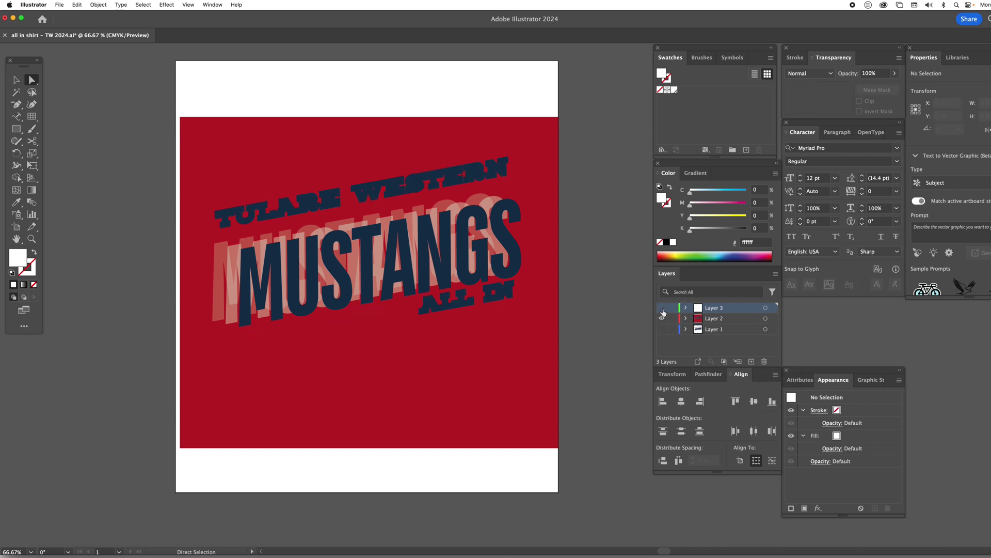
# Step: Select the navy-filled objects and move the MUSTANGS lettering onto a new Layer 4
pyautogui.click(662, 309)
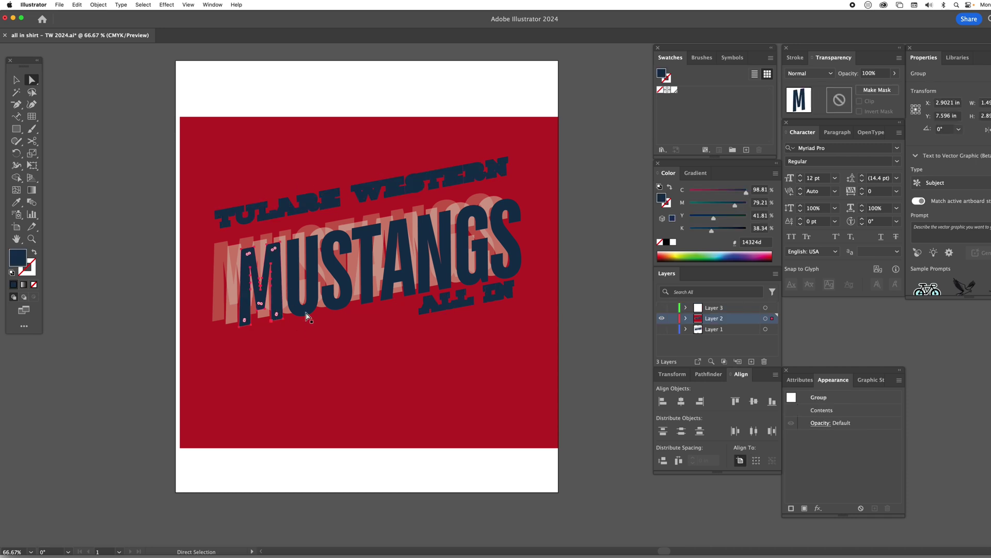
pyautogui.click(144, 5)
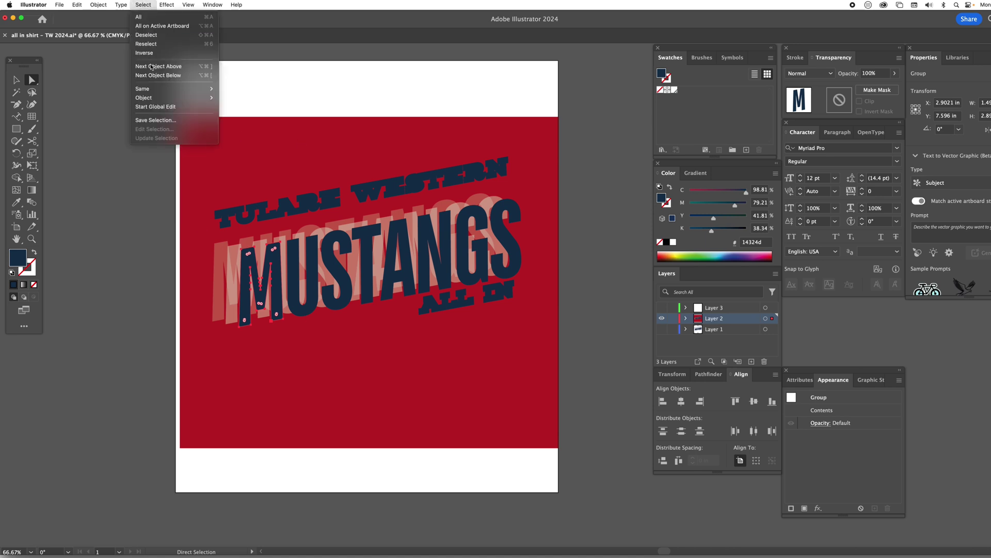
pyautogui.moveTo(175, 89)
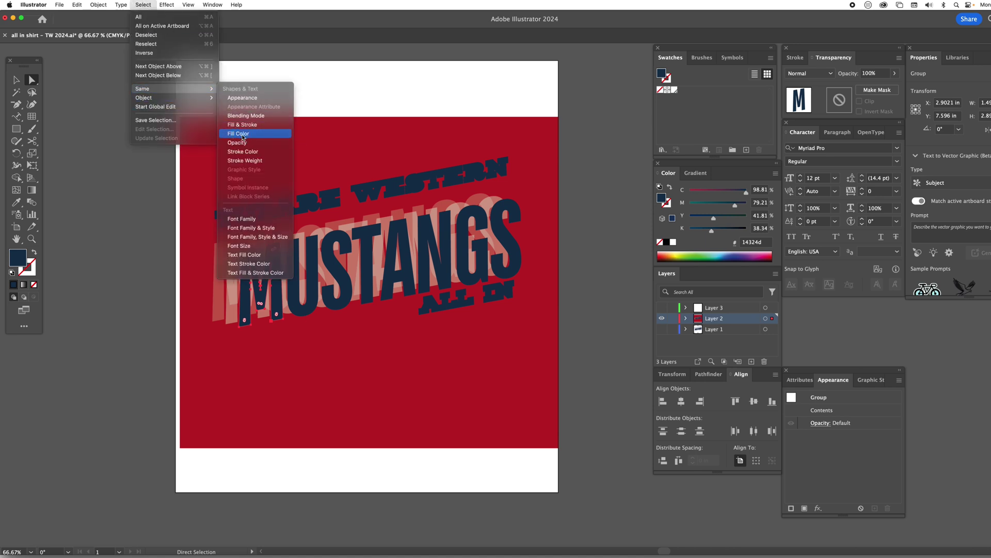
pyautogui.click(239, 134)
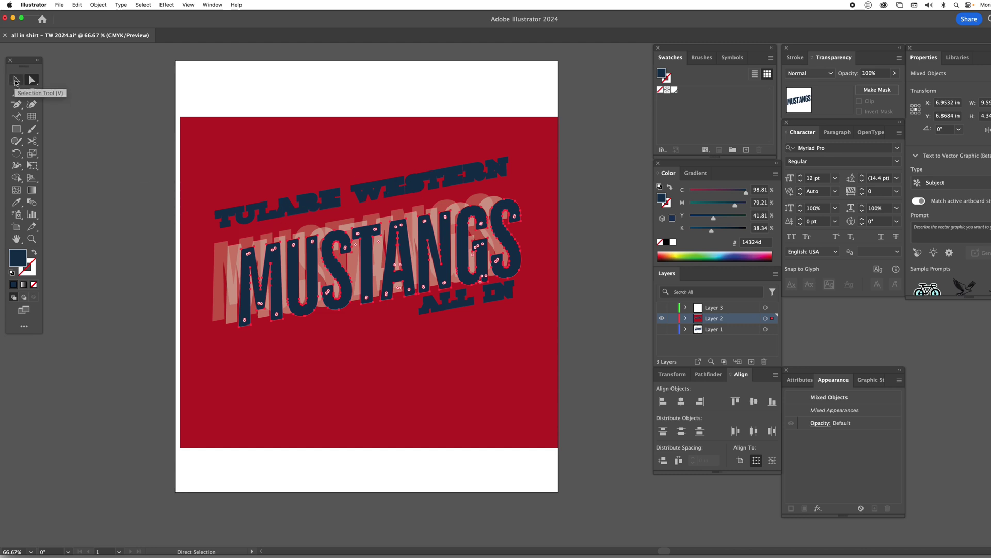
pyautogui.click(16, 80)
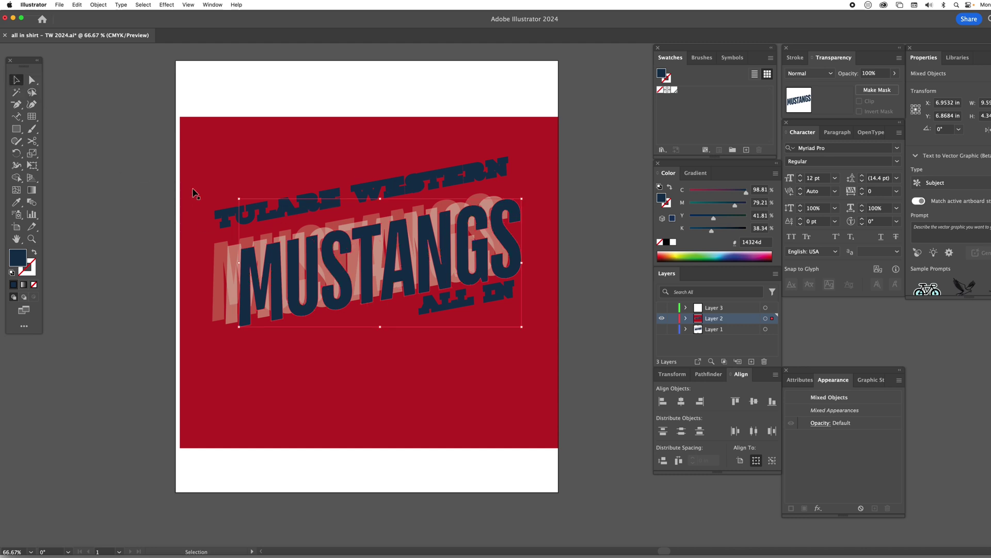
pyautogui.click(751, 362)
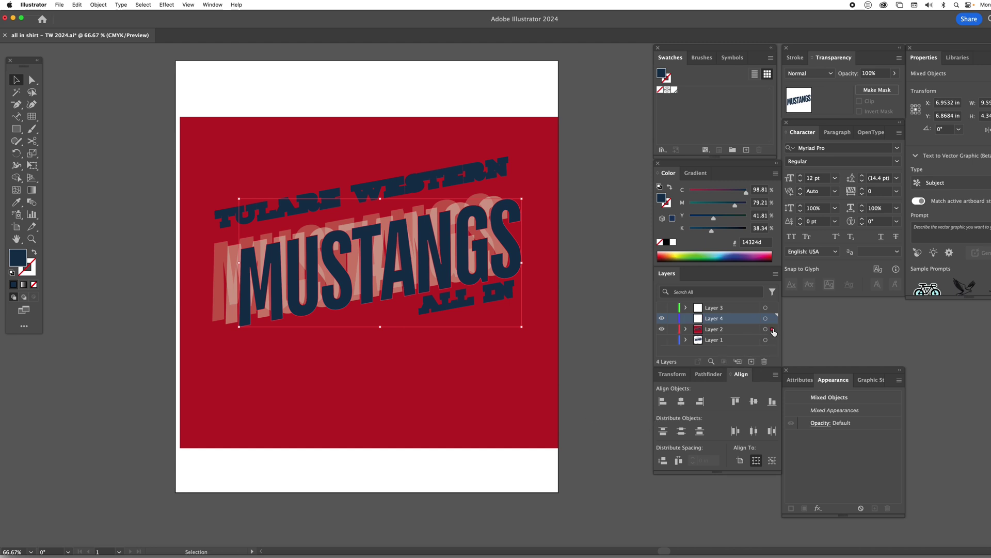
pyautogui.moveTo(773, 331); pyautogui.dragTo(774, 322)
# Step: Hide Layer 4, then select and cut all remaining navy TULARE WESTERN and ALL IN lettering
pyautogui.click(662, 319)
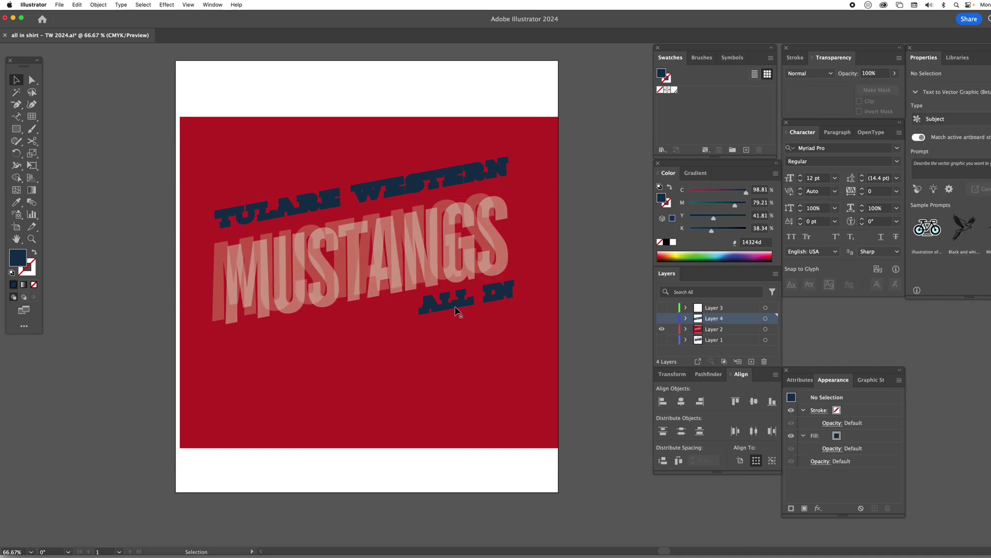
pyautogui.click(435, 311)
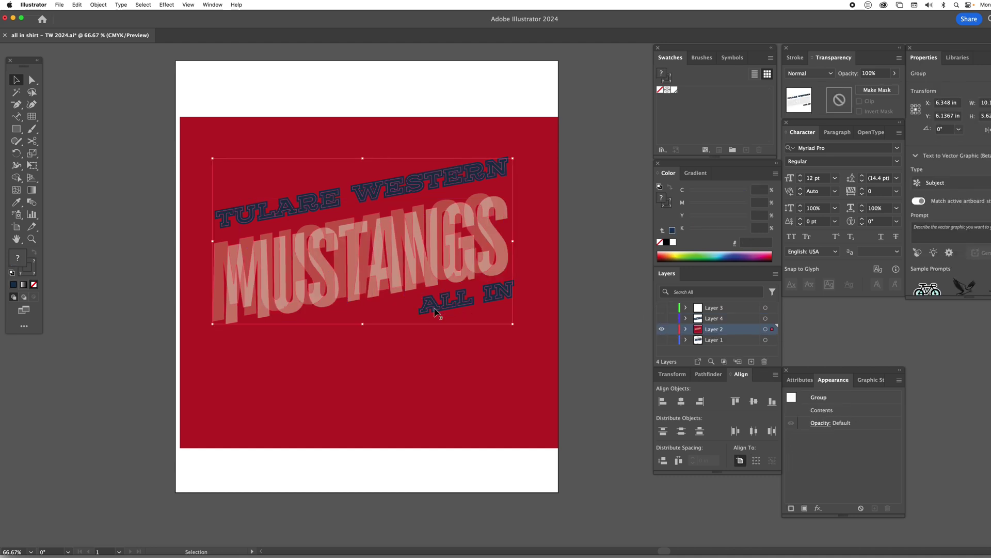
pyautogui.click(110, 165)
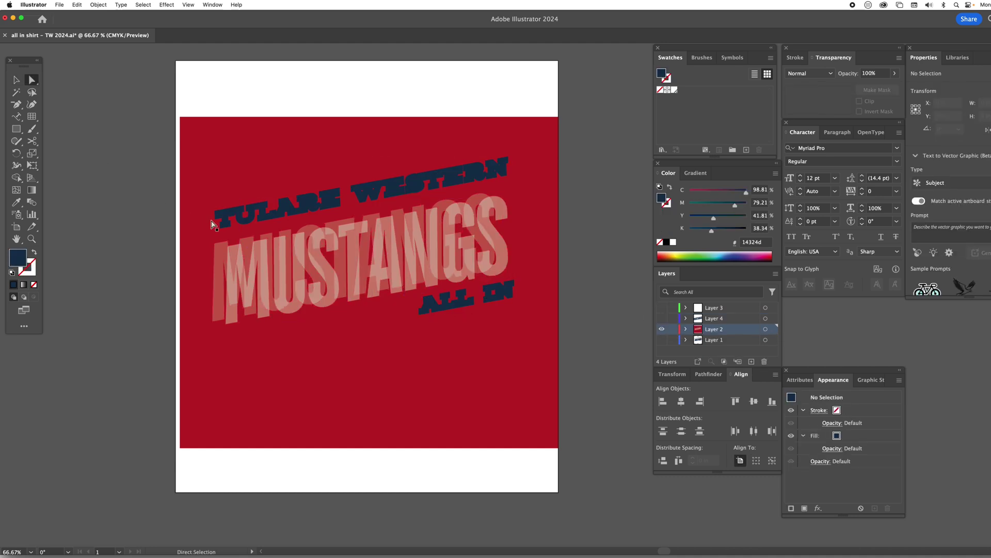
pyautogui.press('a')
pyautogui.click(225, 217)
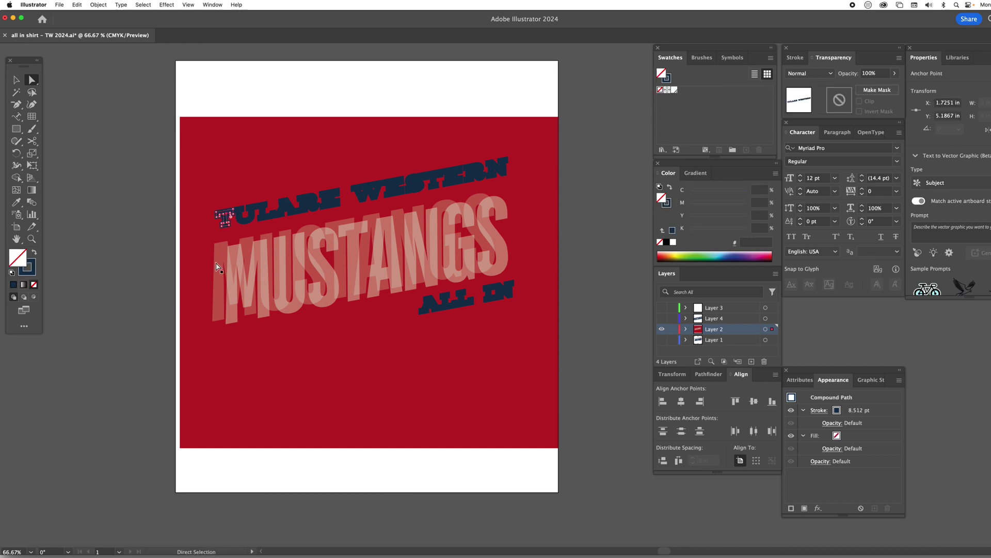
pyautogui.click(143, 4)
pyautogui.moveTo(196, 89)
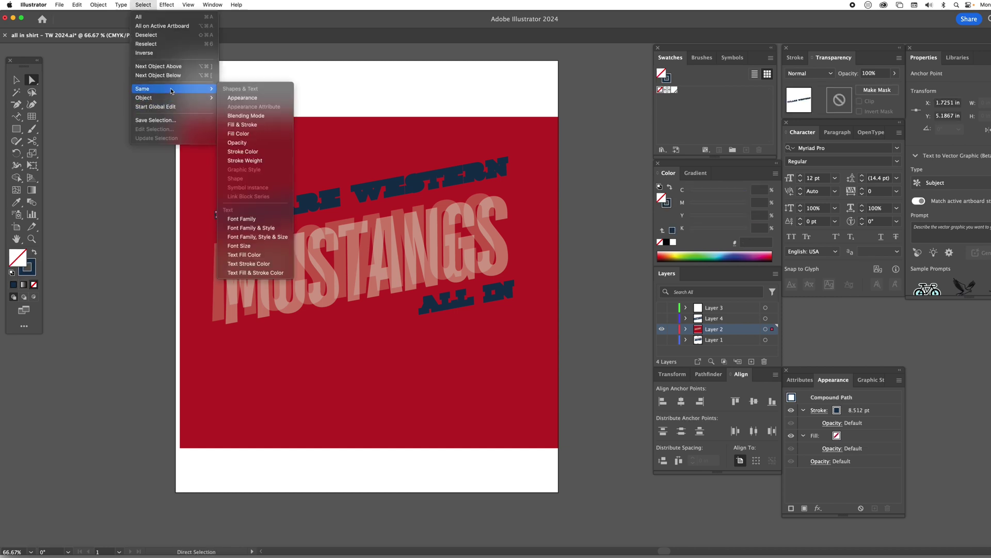
pyautogui.click(238, 133)
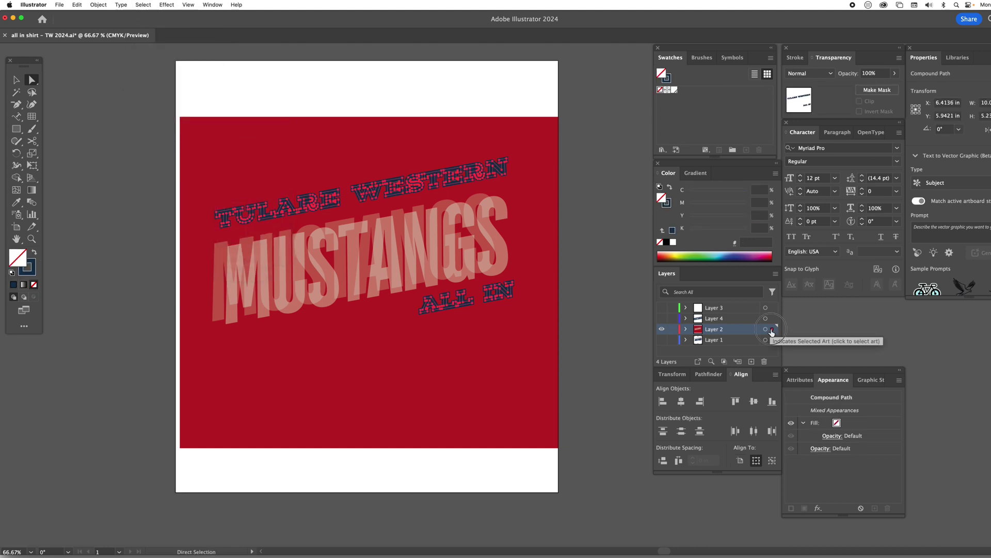
pyautogui.press('Delete')
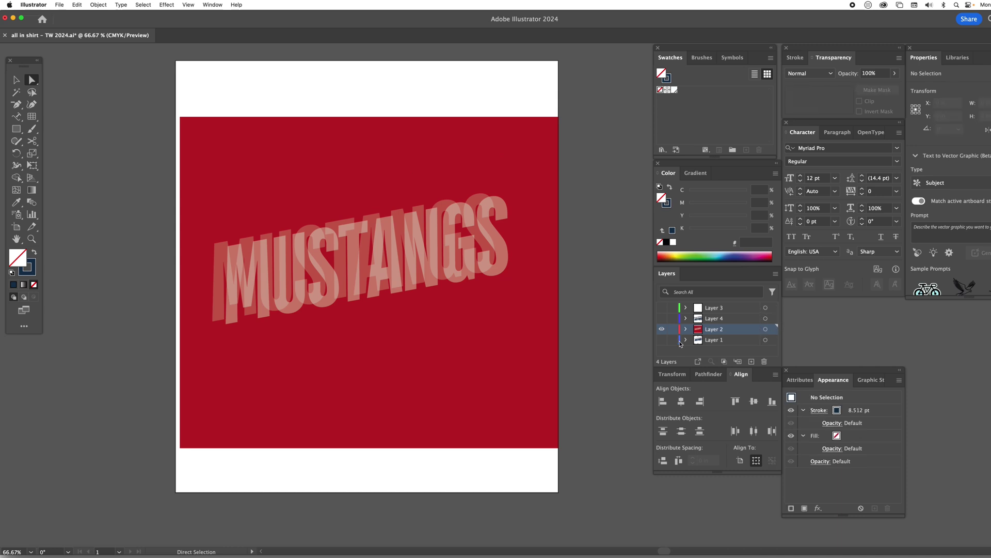
# Step: Hide Layer 2, restore the lettering on Layer 4, and outline all its strokes
pyautogui.click(661, 329)
pyautogui.press('super+z')
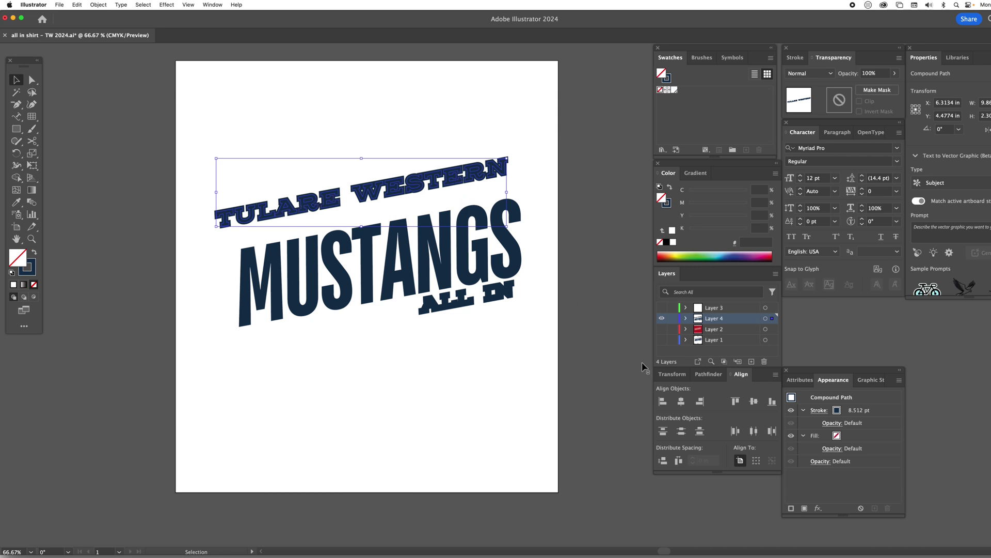
pyautogui.press('super+a')
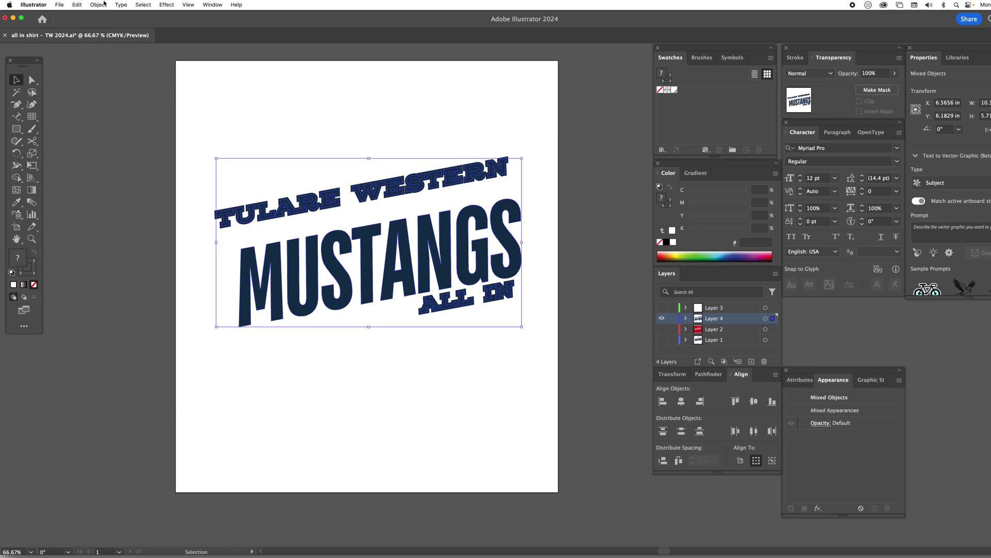
pyautogui.click(103, 5)
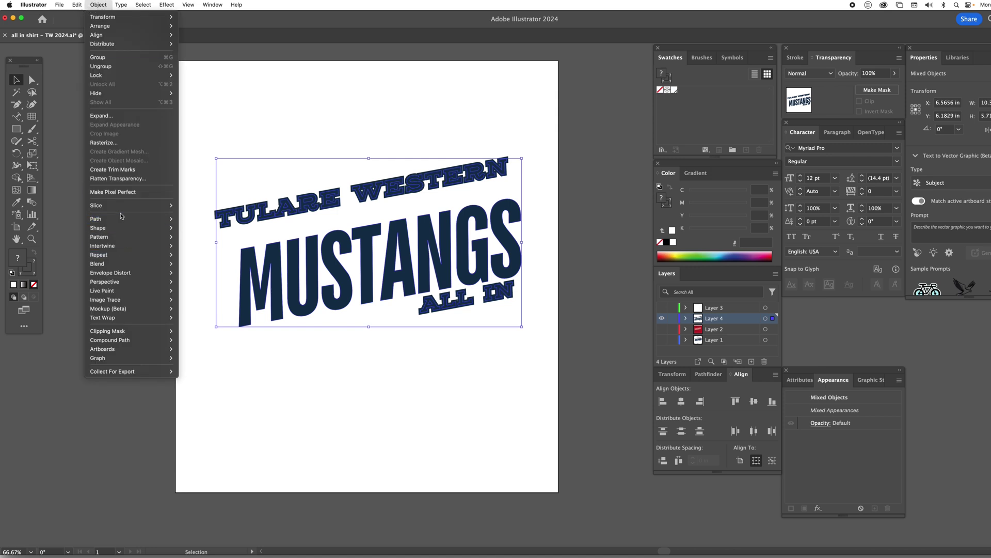
pyautogui.moveTo(124, 219)
pyautogui.click(224, 247)
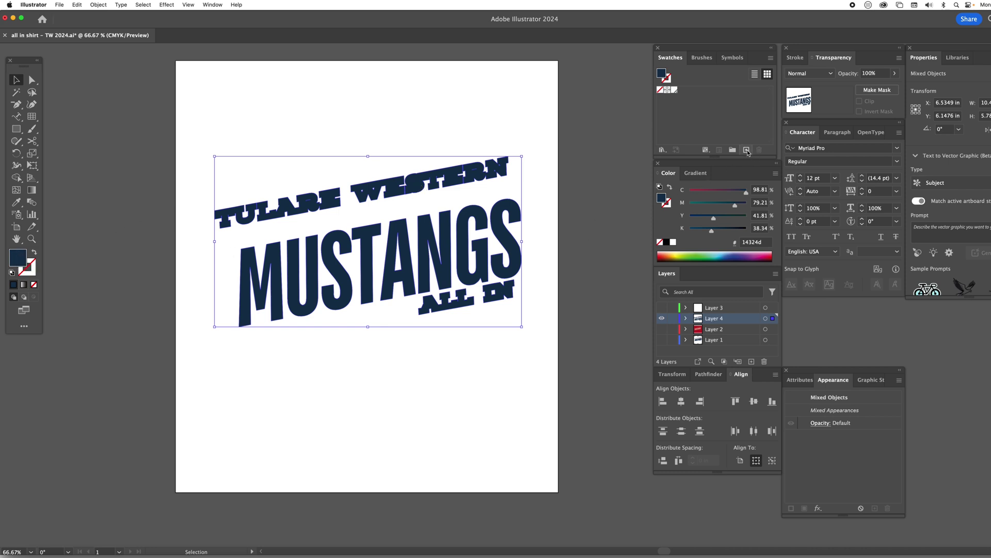
# Step: Create a new spot-colour swatch named 'spot navy' from the lettering's navy
pyautogui.click(747, 150)
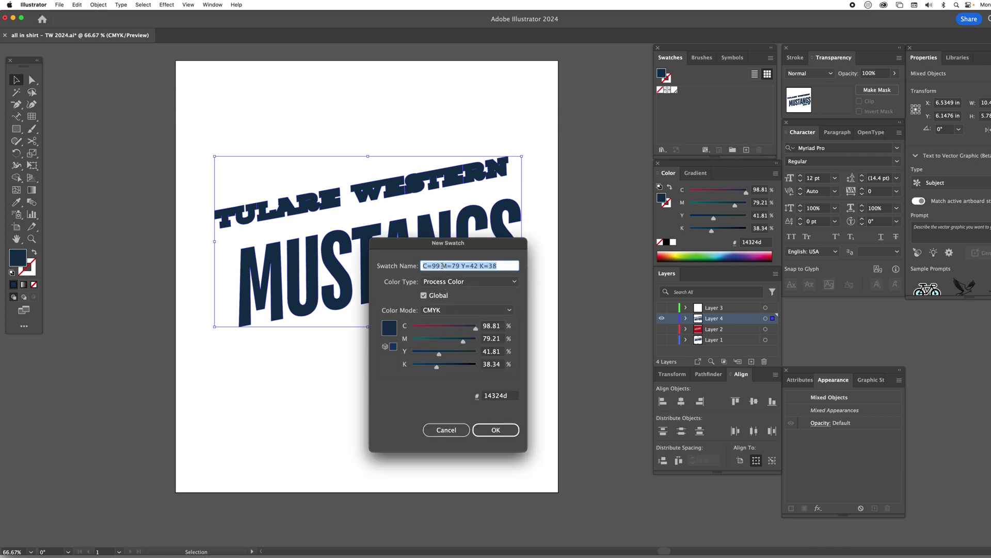
pyautogui.write('spot navy')
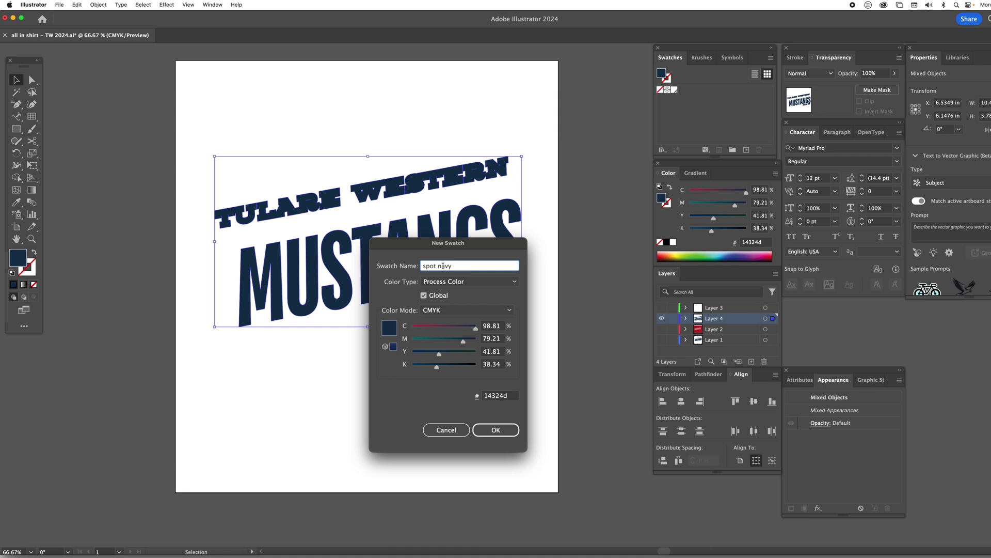
pyautogui.click(440, 282)
pyautogui.click(463, 307)
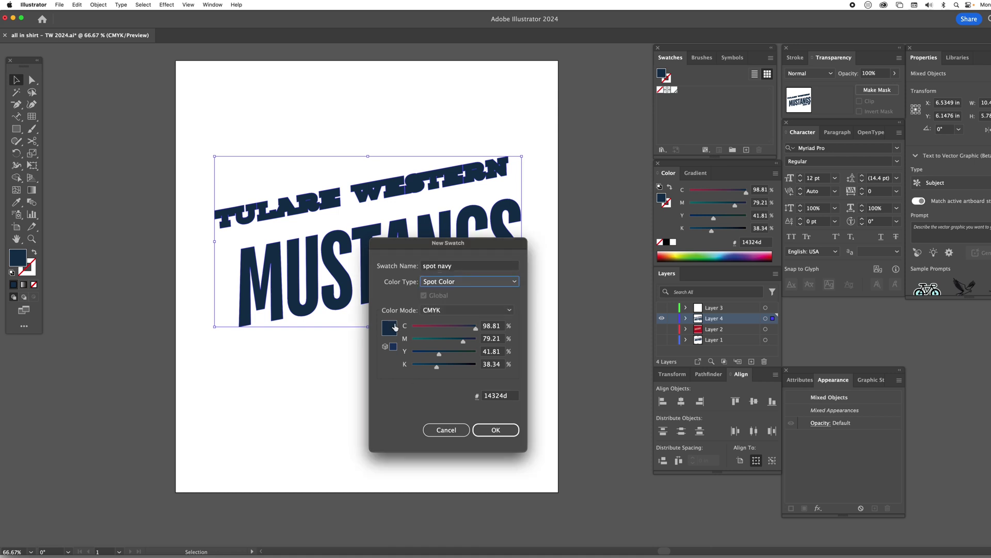
pyautogui.click(496, 431)
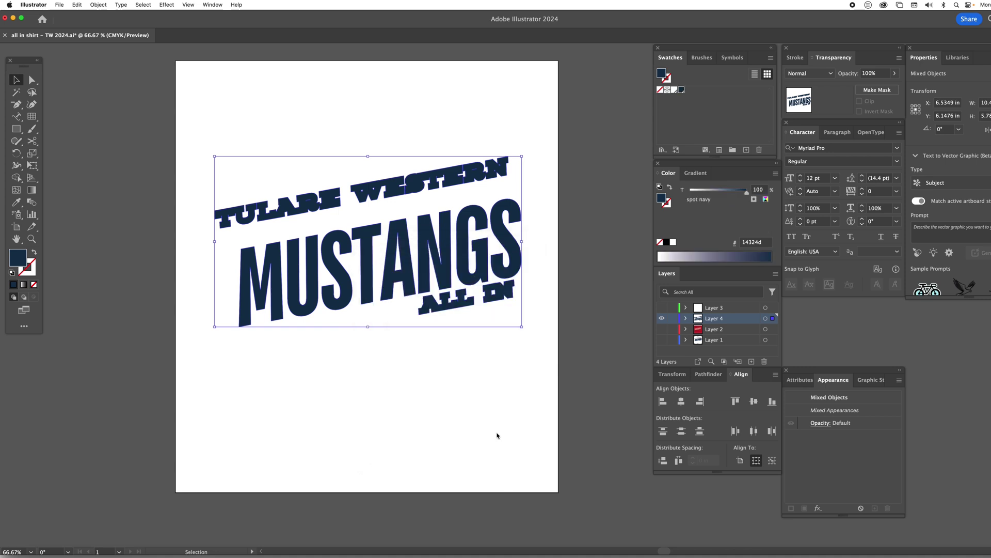
# Step: Select all lettering sharing the S's navy fill, undoing an accidental drag
pyautogui.click(511, 263)
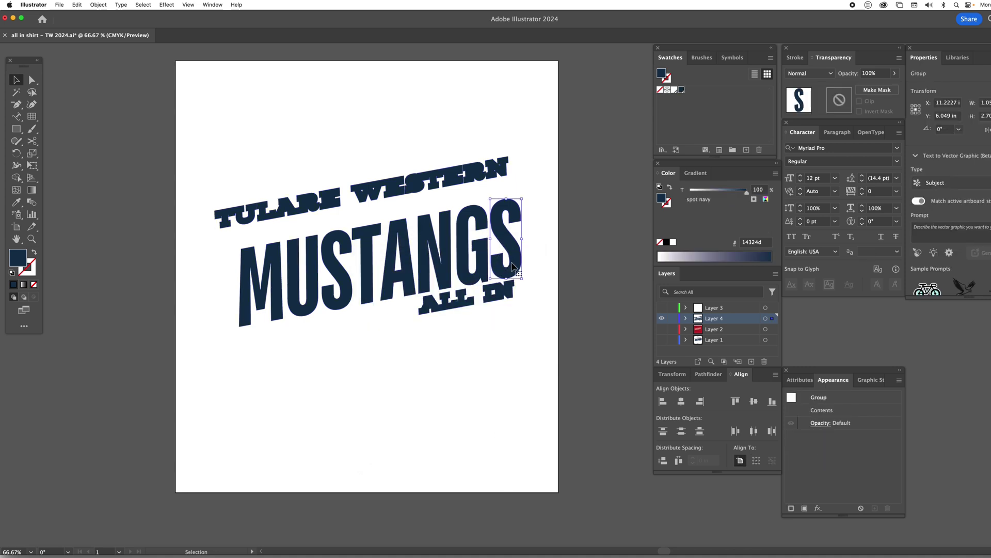
pyautogui.click(143, 5)
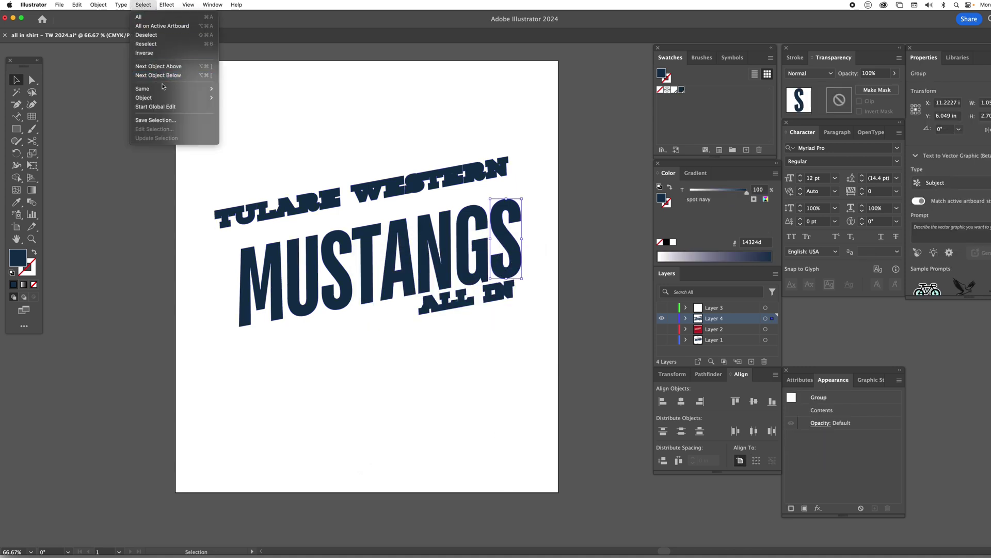
pyautogui.moveTo(165, 89)
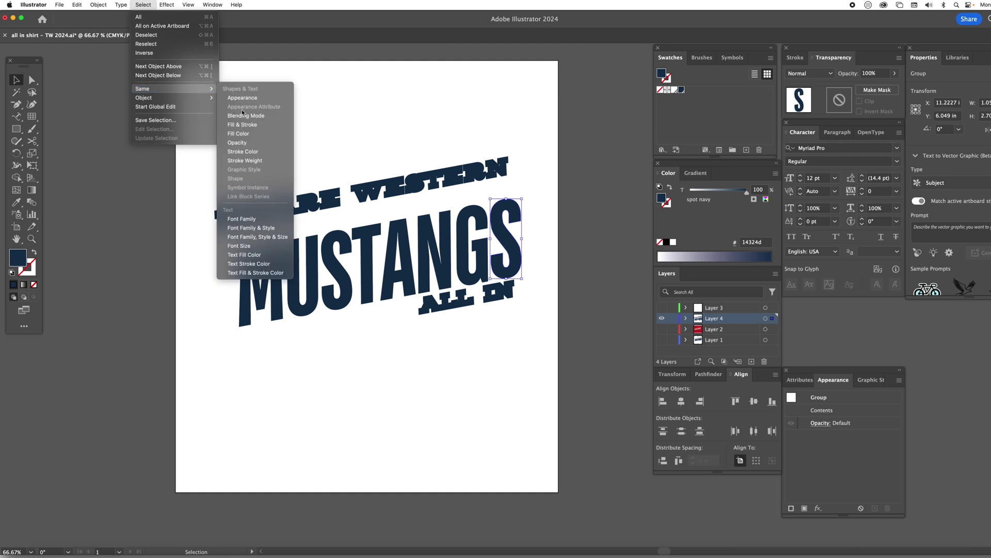
pyautogui.click(246, 136)
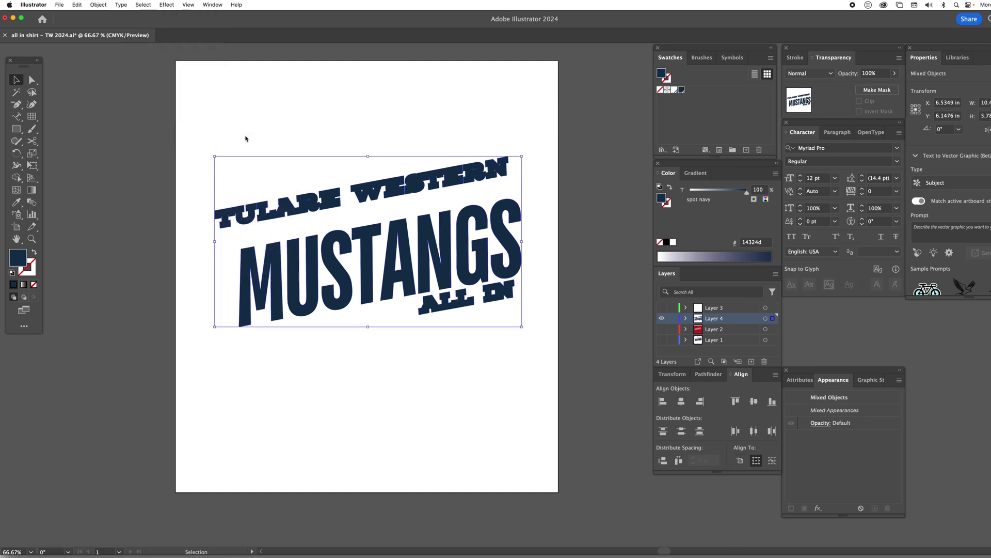
pyautogui.moveTo(406, 272); pyautogui.dragTo(246, 248)
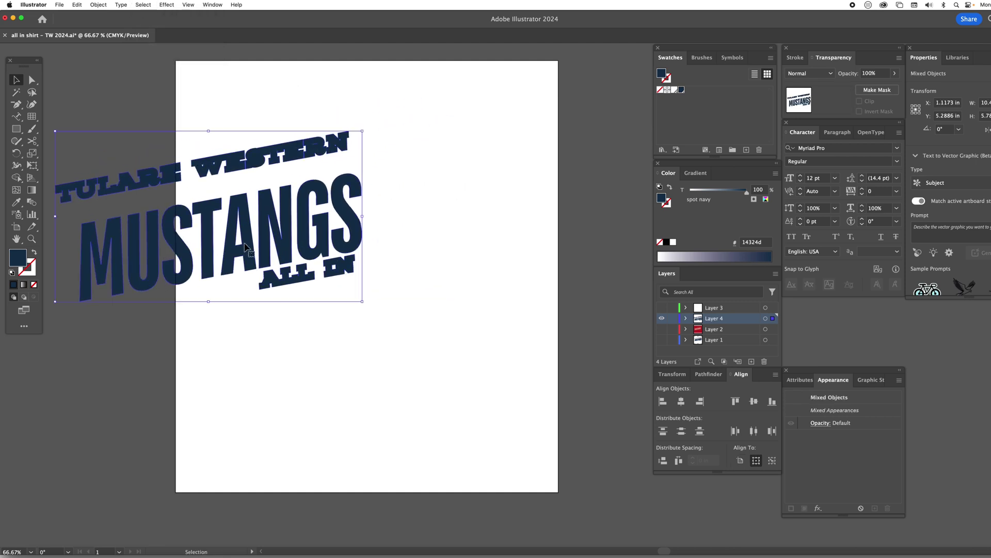
pyautogui.press('super+z')
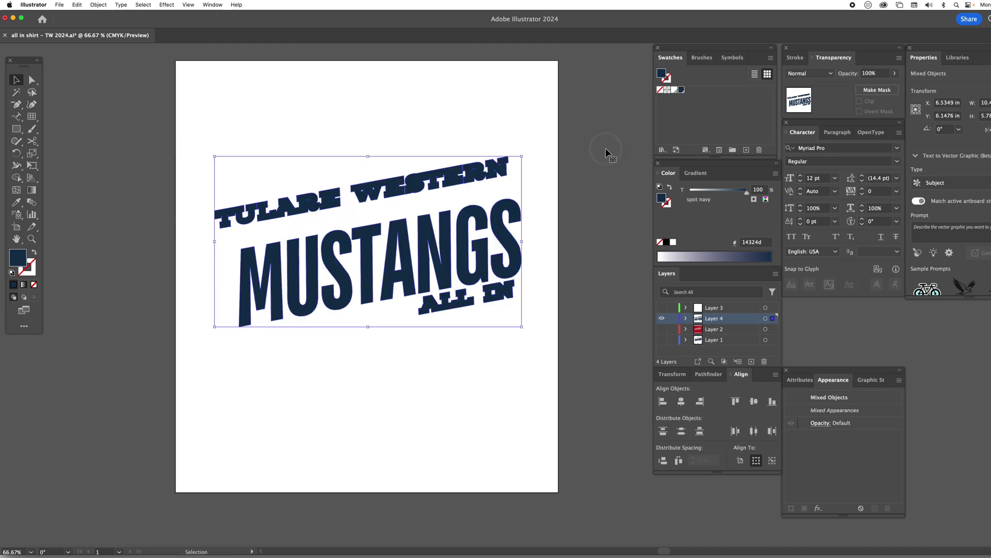
# Step: Hide Layer 4, show Layer 3, and select all its white artwork
pyautogui.click(661, 307)
pyautogui.click(662, 319)
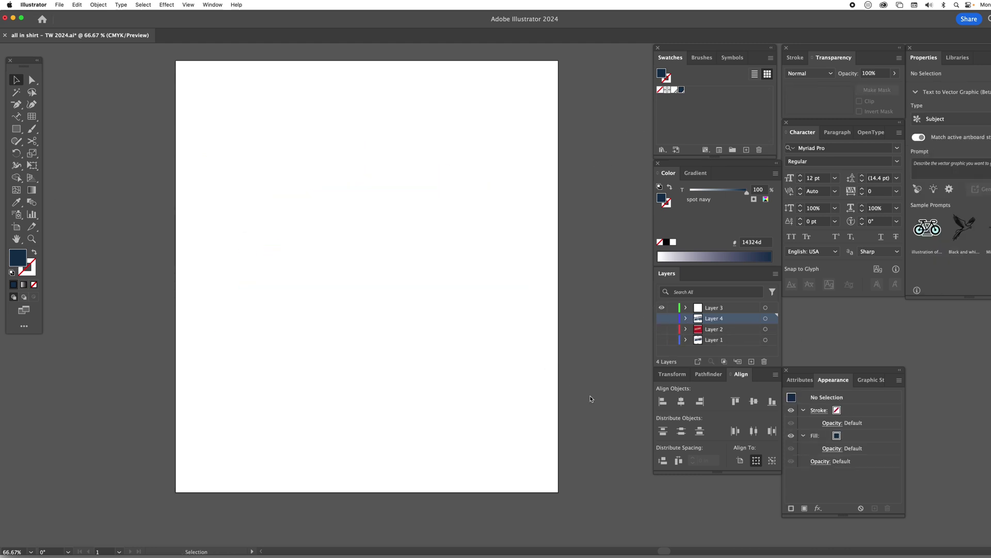
pyautogui.moveTo(591, 399); pyautogui.dragTo(131, 172)
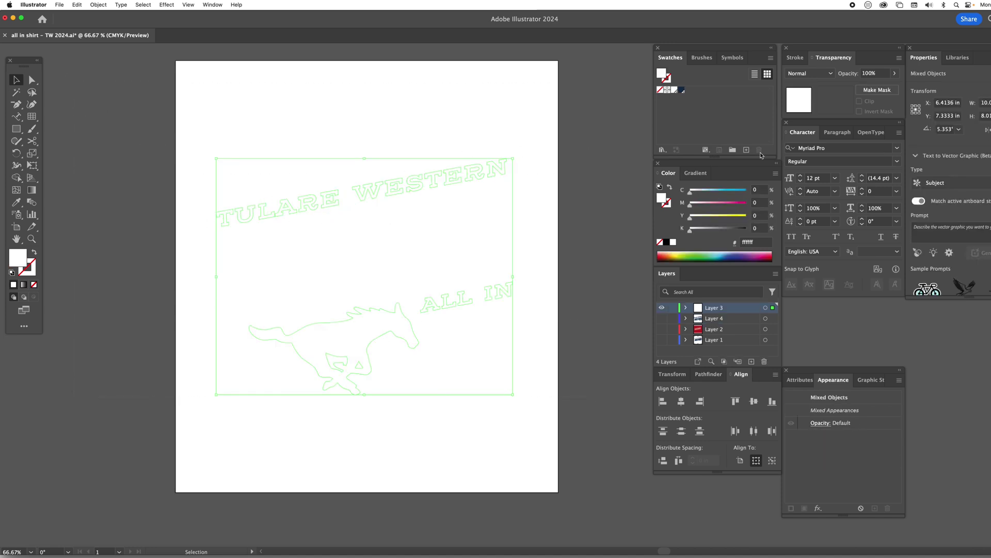
# Step: Create a 'spot white' spot swatch at C 31% for the selected artwork
pyautogui.click(747, 150)
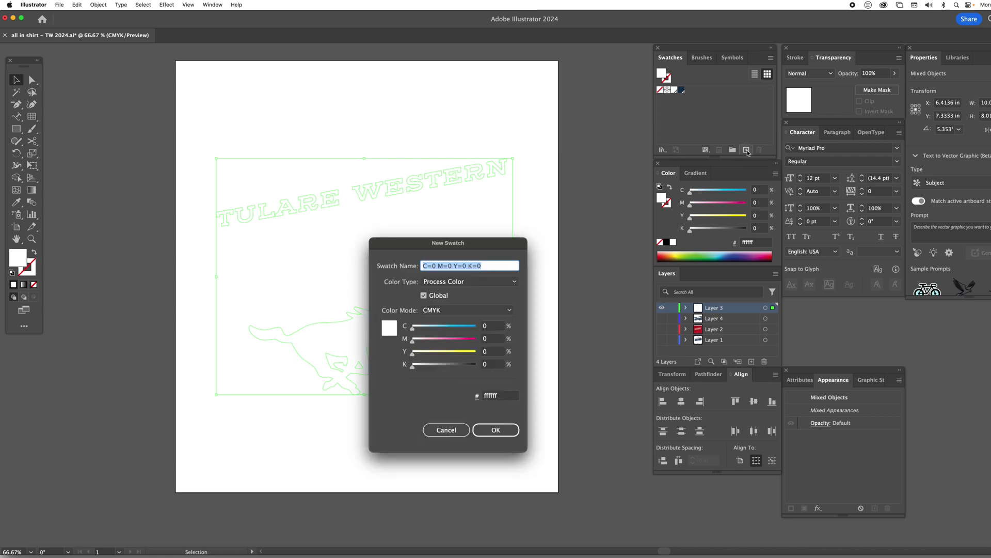
pyautogui.write('s')
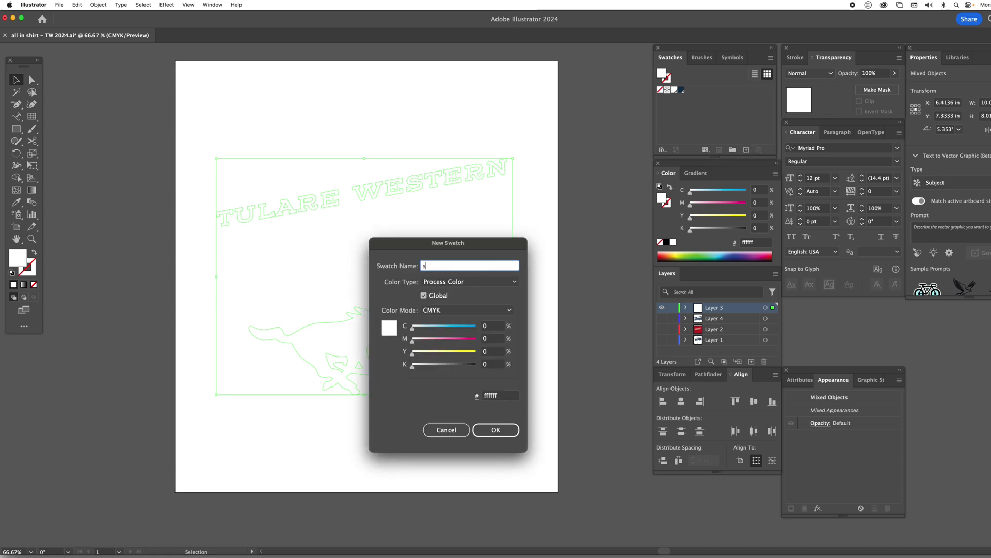
pyautogui.write('pot white')
pyautogui.click(438, 283)
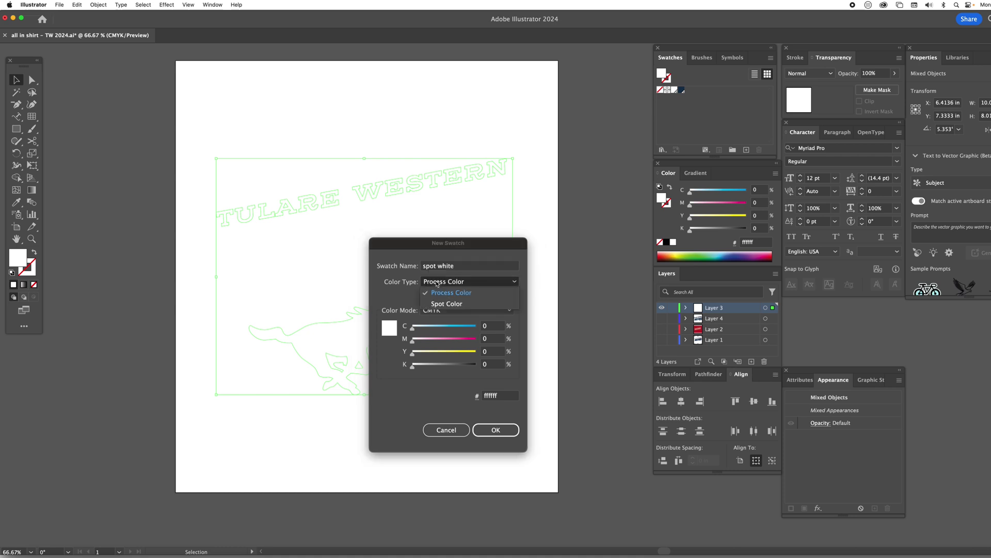
pyautogui.click(447, 304)
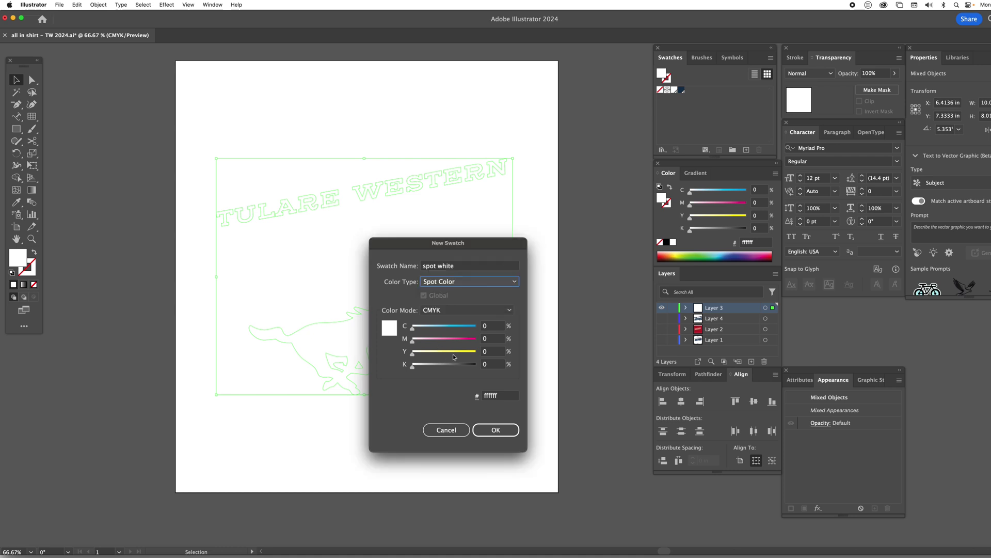
pyautogui.click(433, 325)
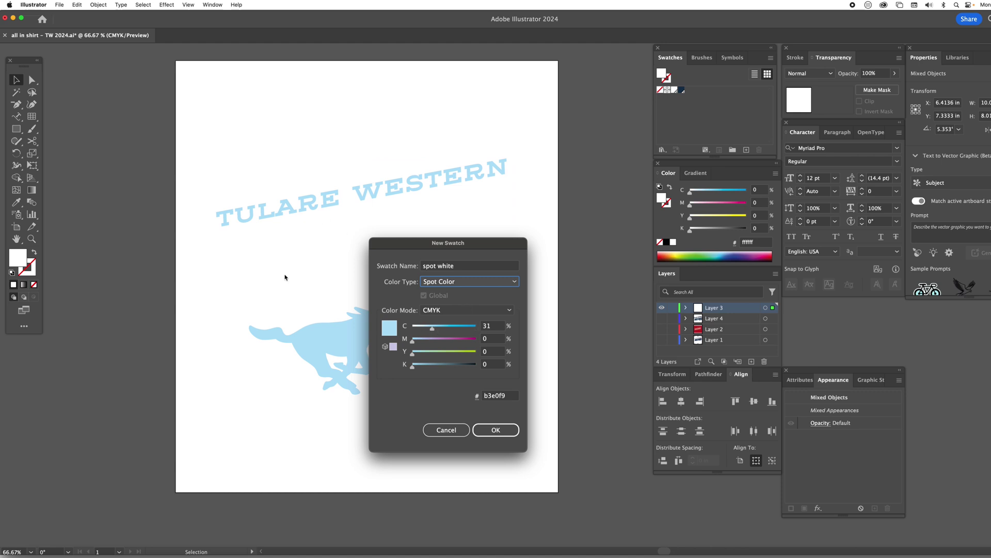
pyautogui.click(503, 433)
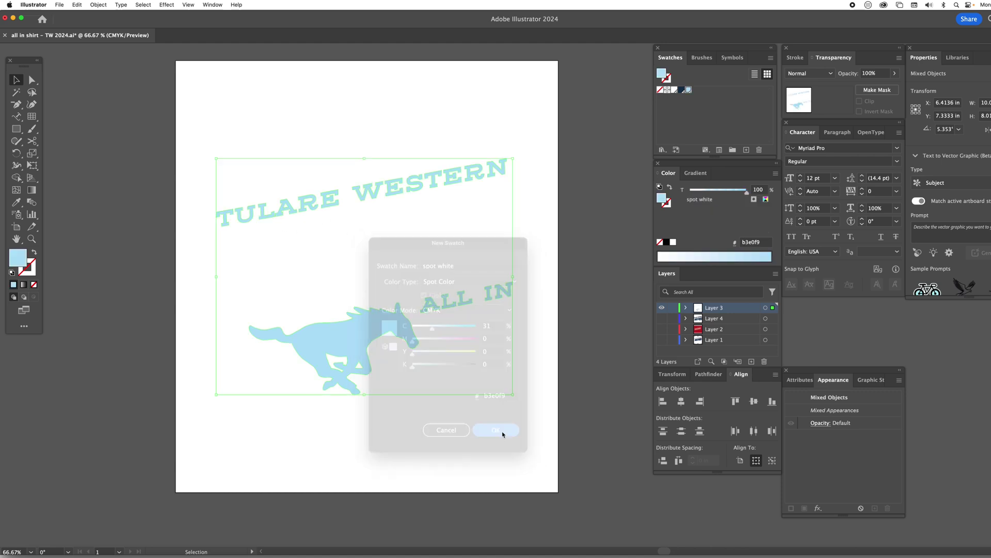
pyautogui.click(607, 267)
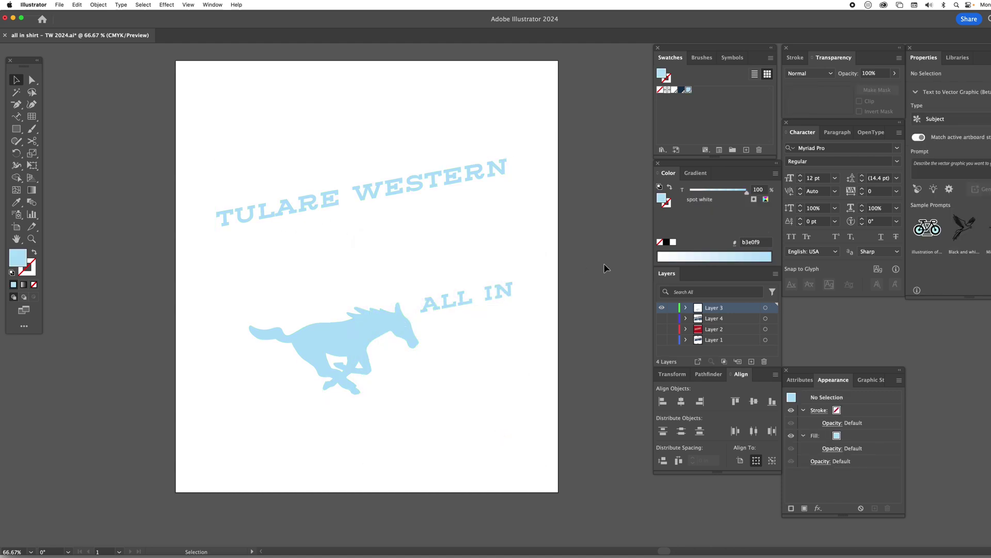
pyautogui.click(661, 328)
pyautogui.click(661, 307)
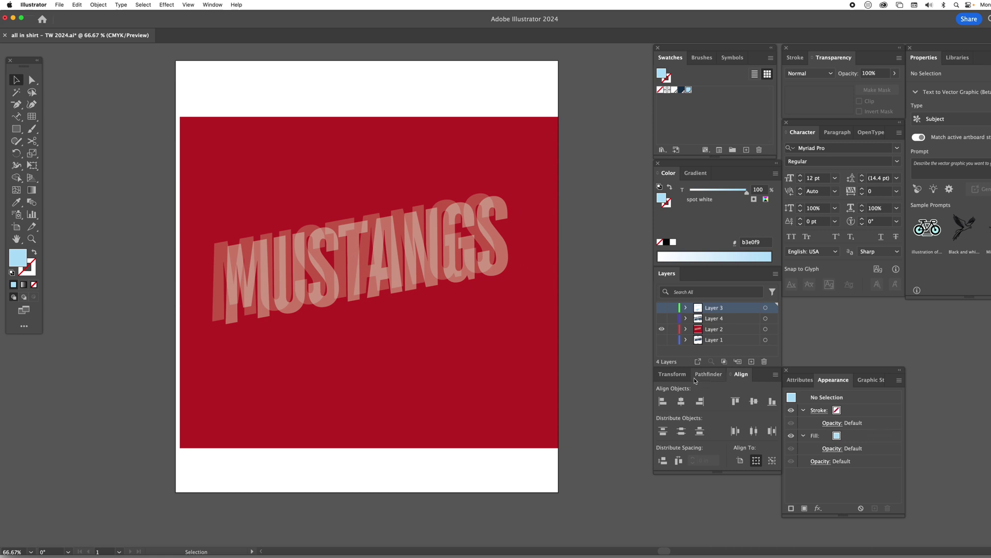
pyautogui.click(662, 329)
pyautogui.click(662, 318)
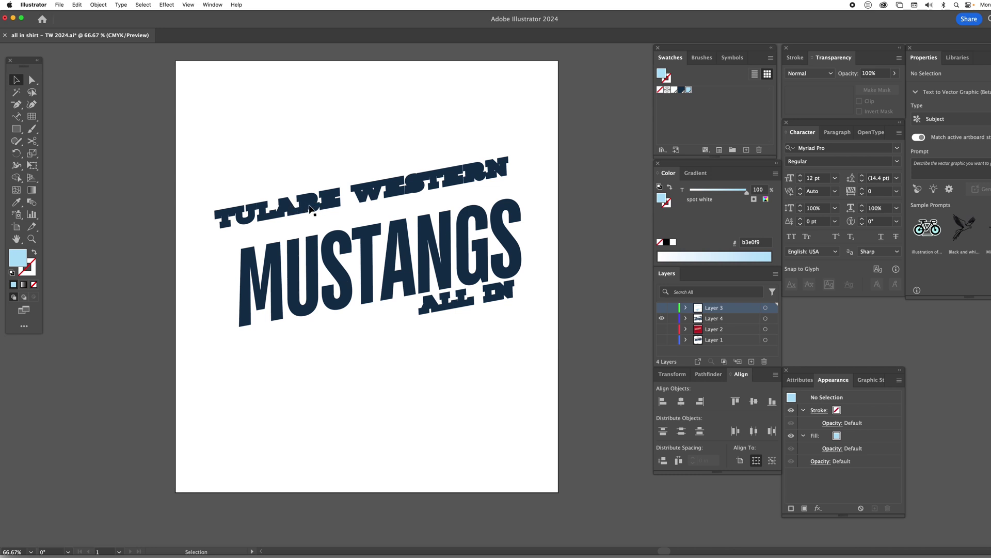
pyautogui.click(661, 308)
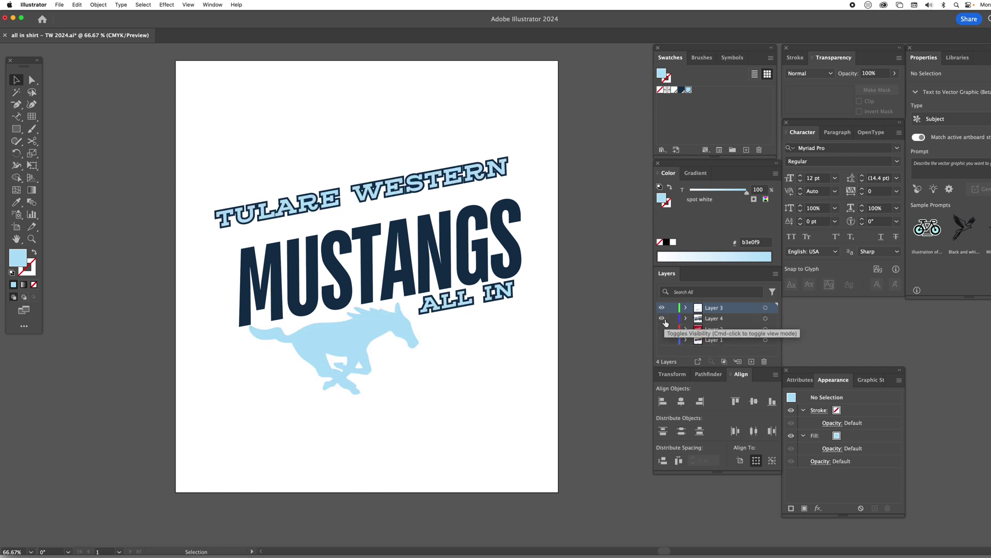
pyautogui.click(661, 319)
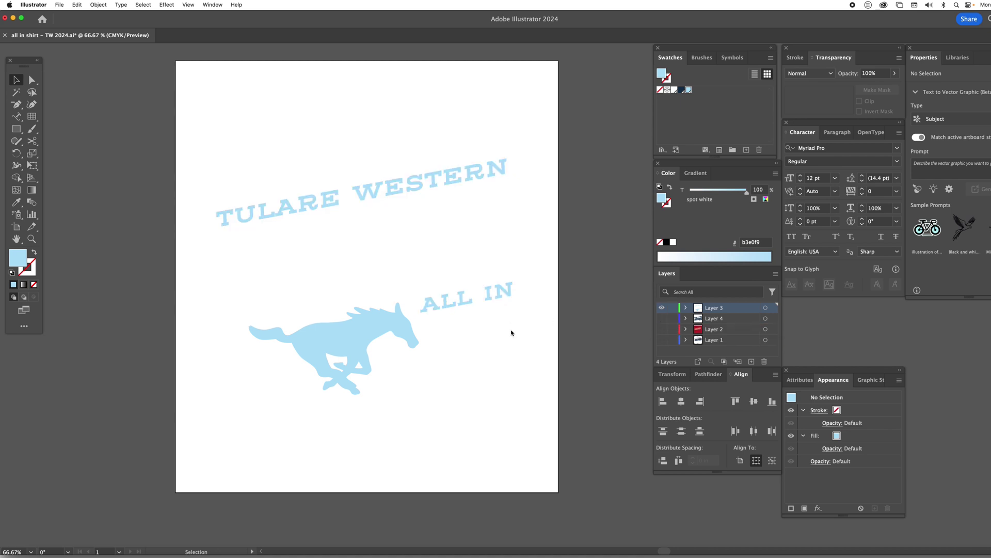
pyautogui.click(422, 284)
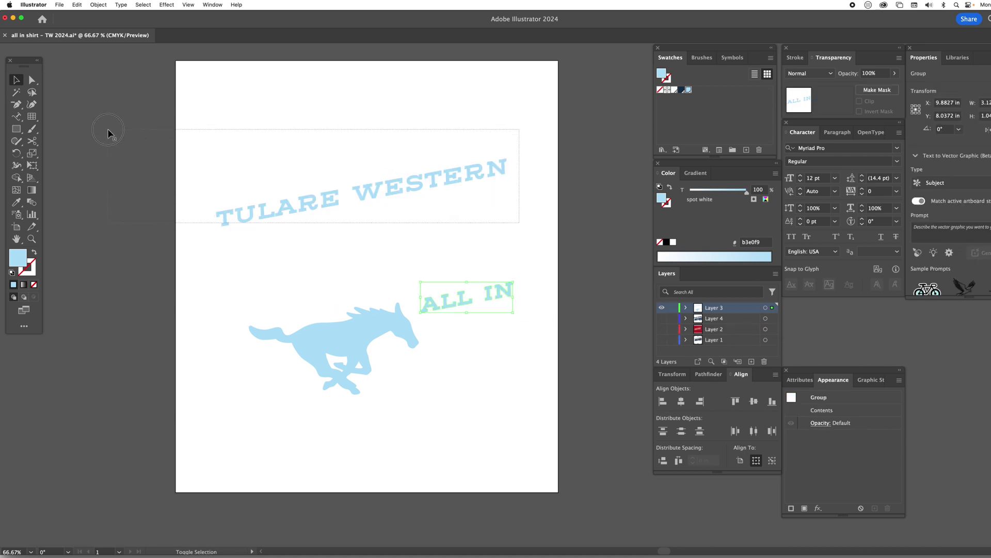
# Step: Copy TULARE WESTERN and ALL IN into place on Layer 4 and fill them white
pyautogui.keyDown('shift'); pyautogui.click(222, 231); pyautogui.keyUp('shift')
pyautogui.press('super+shift+o')
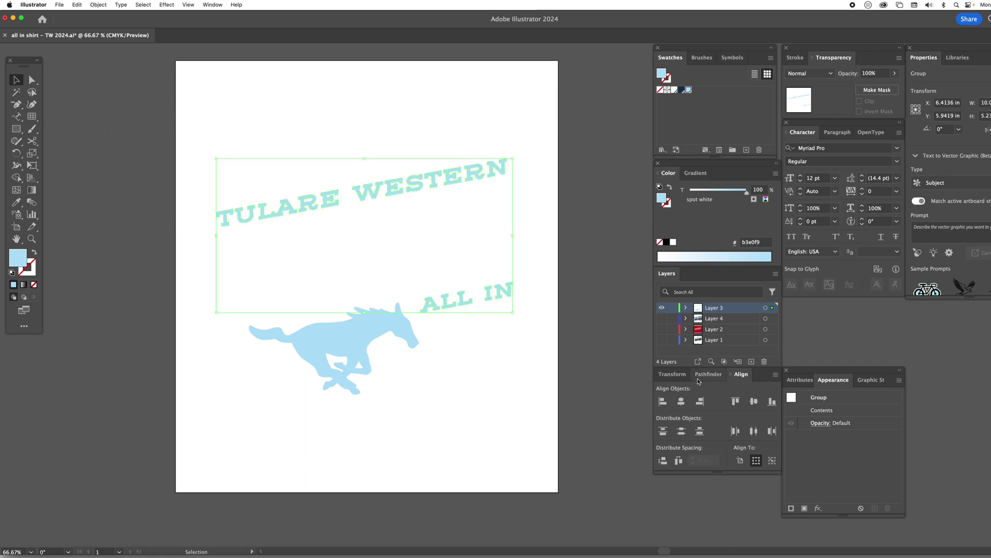
pyautogui.click(661, 318)
pyautogui.click(662, 308)
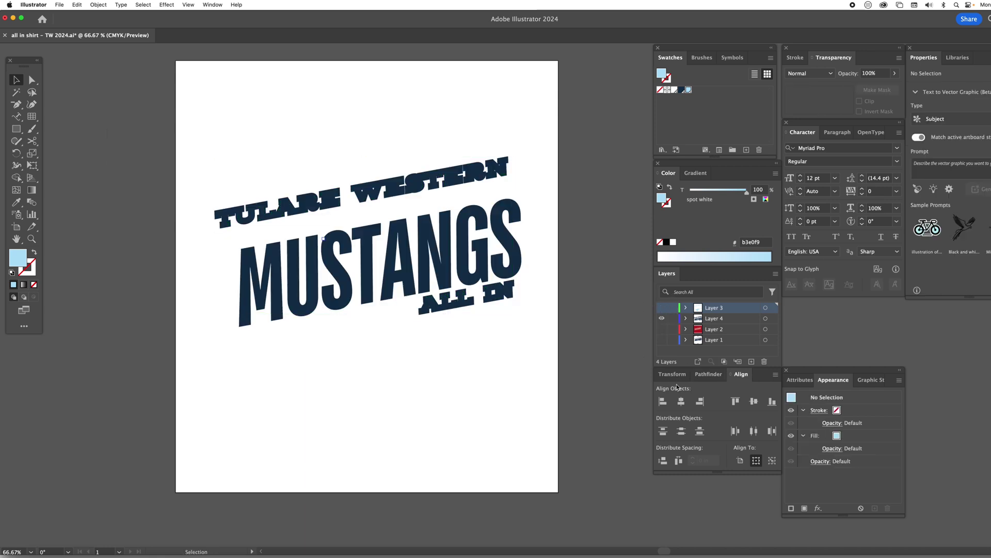
pyautogui.press('super')
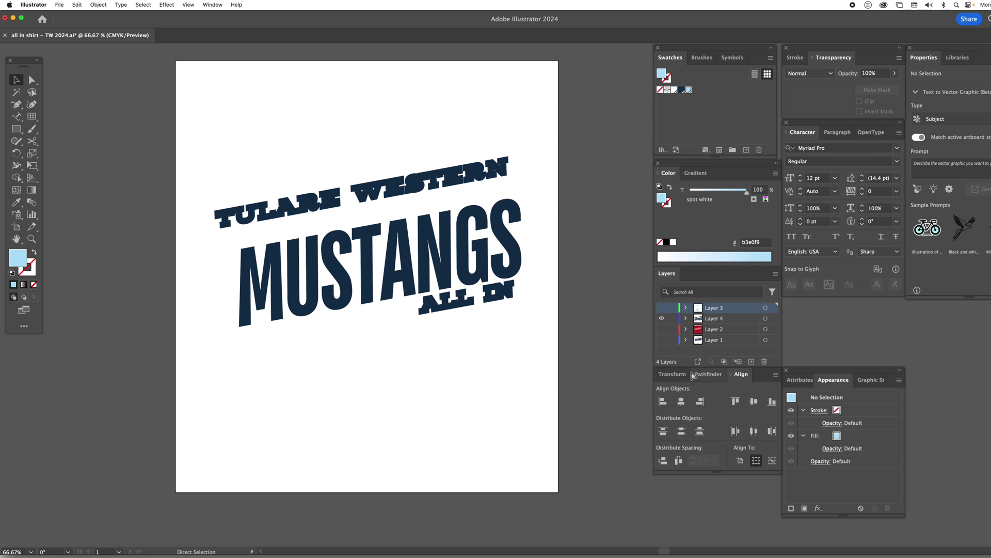
pyautogui.click(747, 319)
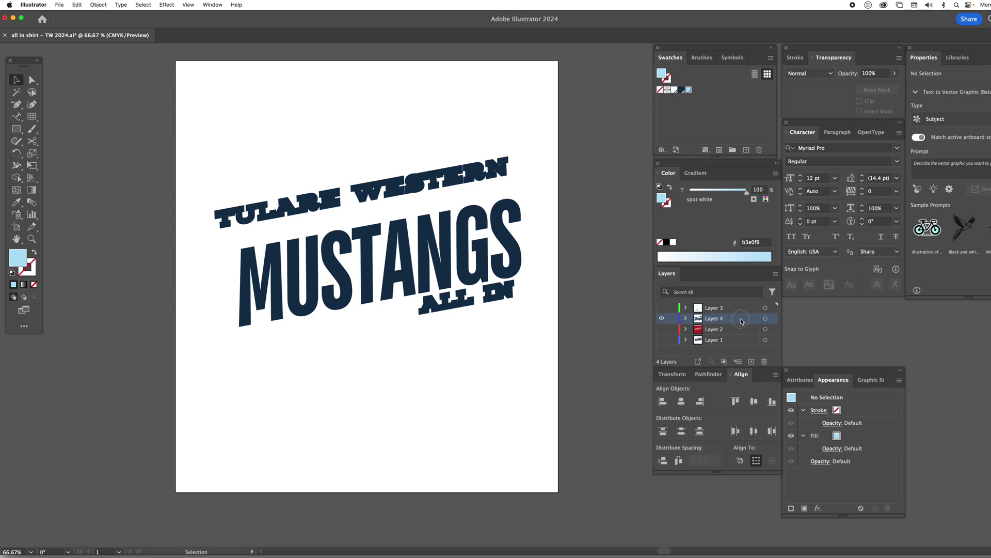
pyautogui.click(765, 319)
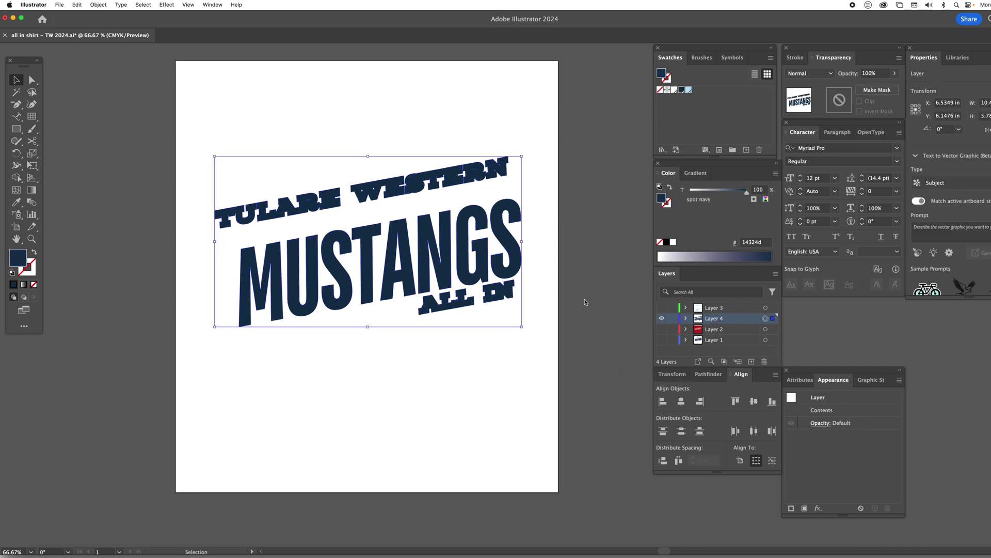
pyautogui.press('super+z')
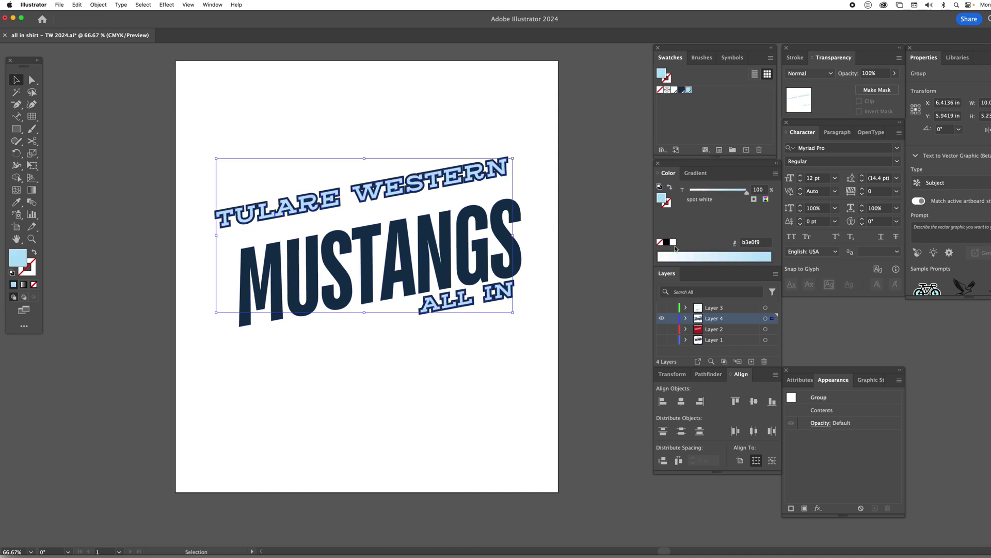
pyautogui.click(674, 243)
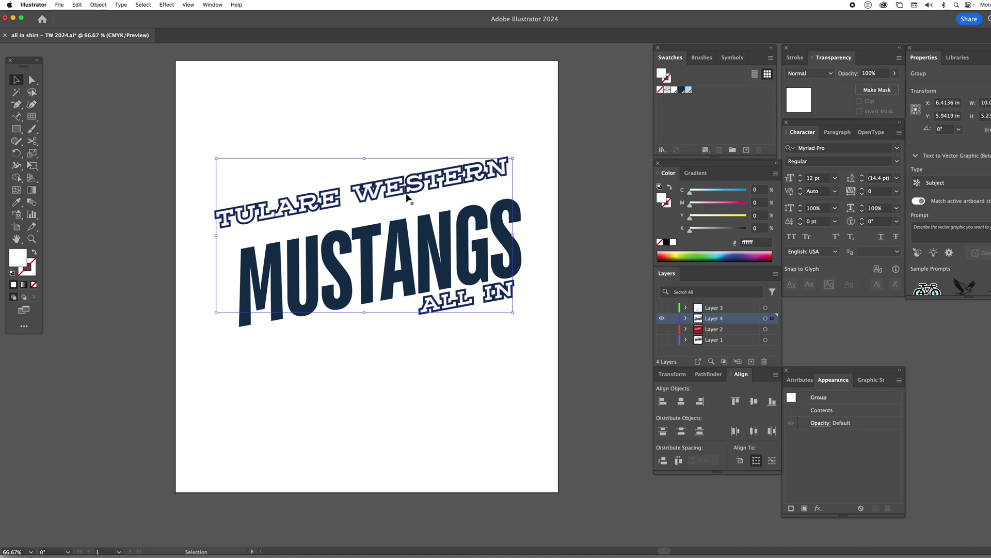
pyautogui.click(589, 254)
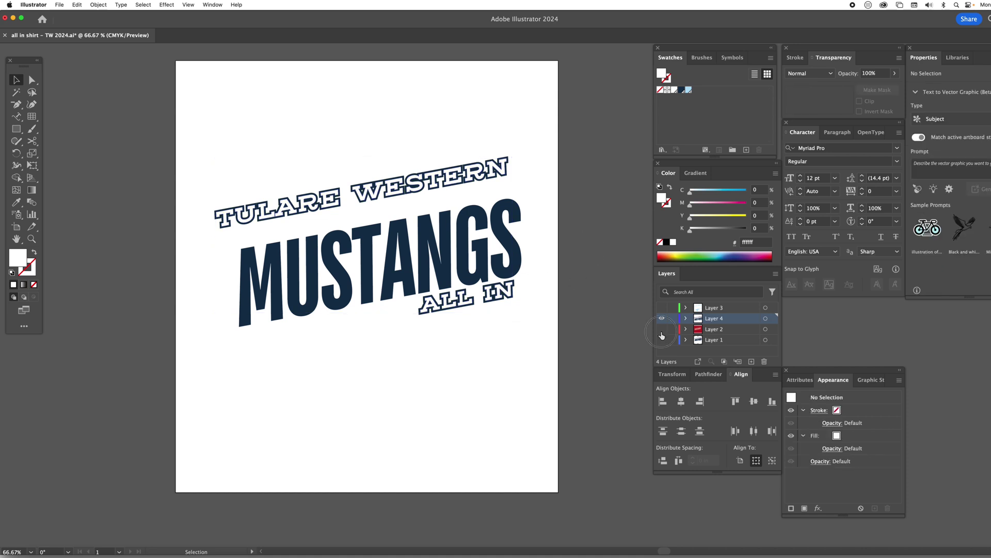
# Step: Hide Layer 4 and delete the red background rectangle from Layer 2
pyautogui.click(662, 329)
pyautogui.click(662, 318)
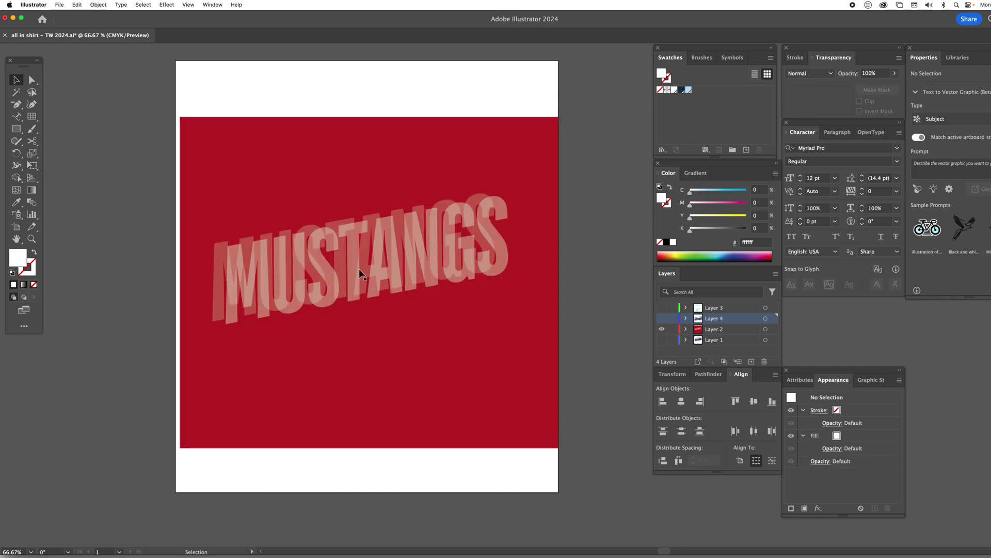
pyautogui.press('a')
pyautogui.moveTo(274, 370); pyautogui.dragTo(256, 352)
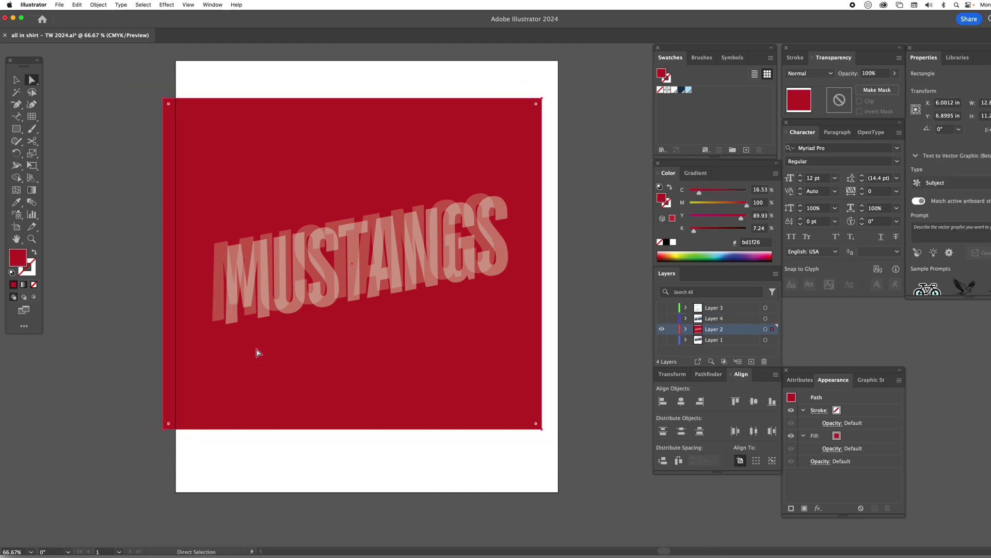
pyautogui.press('Delete')
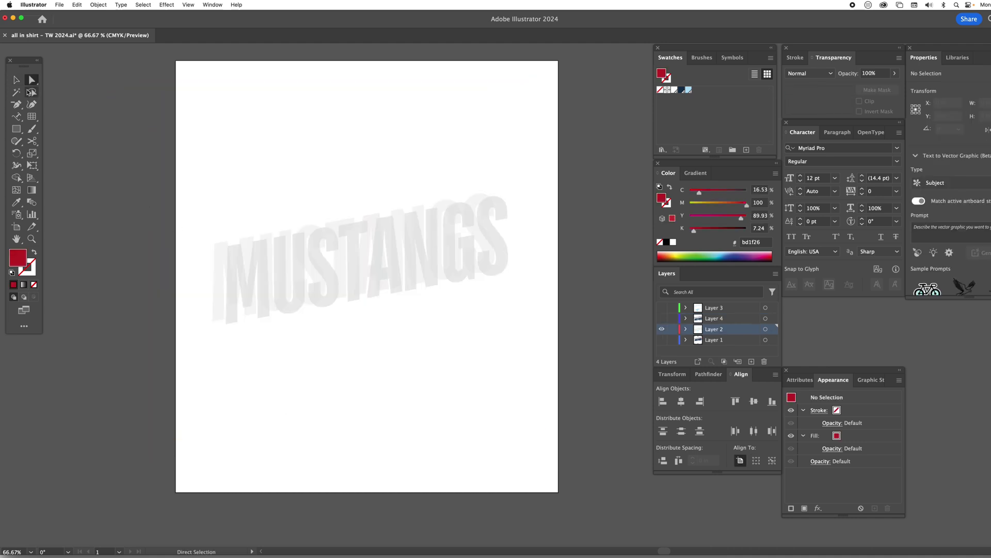
pyautogui.press('v')
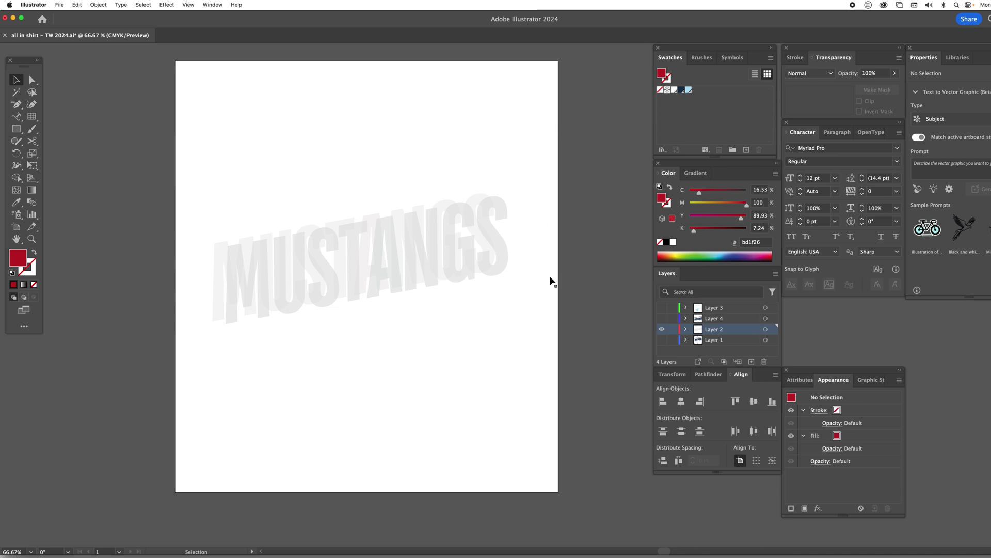
# Step: Fill the whole MUSTANGS lettering group on Layer 2 with black, then deselect it
pyautogui.moveTo(588, 353); pyautogui.dragTo(106, 176)
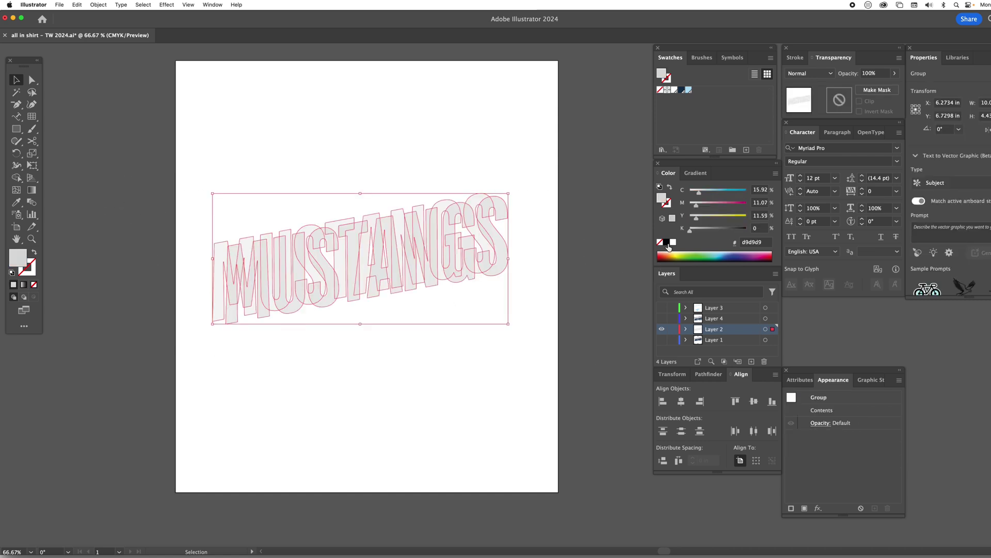
pyautogui.click(667, 243)
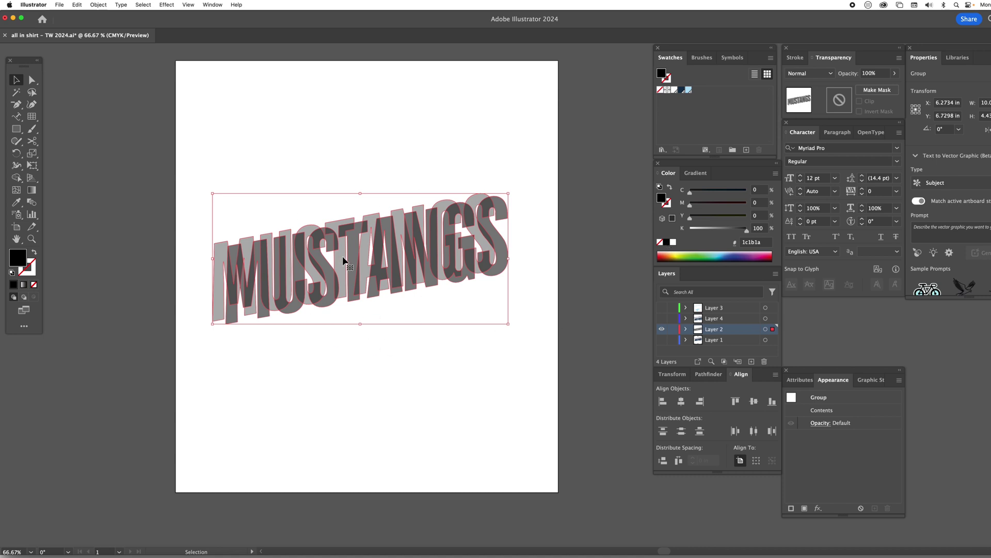
pyautogui.click(573, 289)
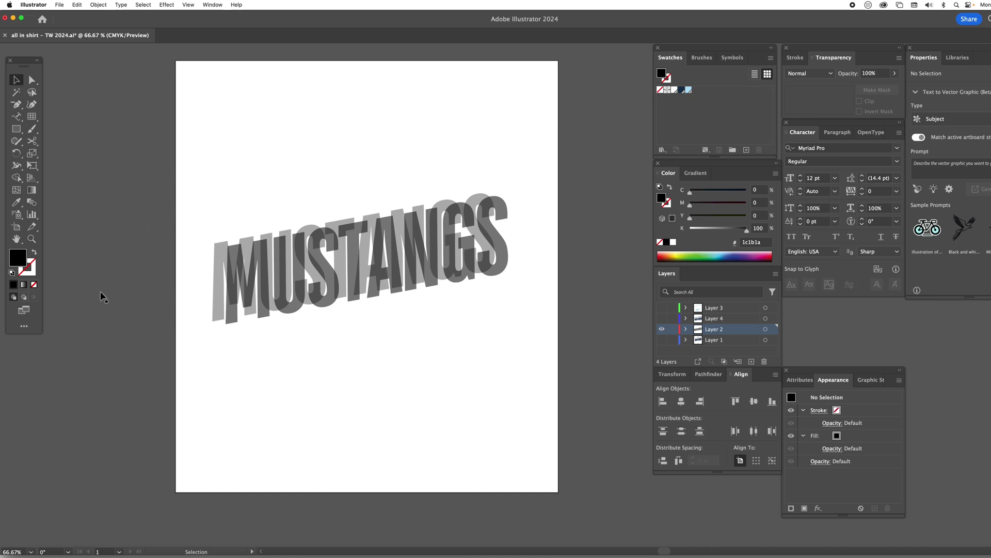
# Step: Draw a white rectangle behind the MUSTANGS lettering and centre it on the artboard both ways
pyautogui.click(15, 131)
pyautogui.moveTo(185, 174)
pyautogui.mouseDown()
pyautogui.moveTo(228, 276)
pyautogui.moveTo(537, 370)
pyautogui.moveTo(553, 355)
pyautogui.mouseUp()
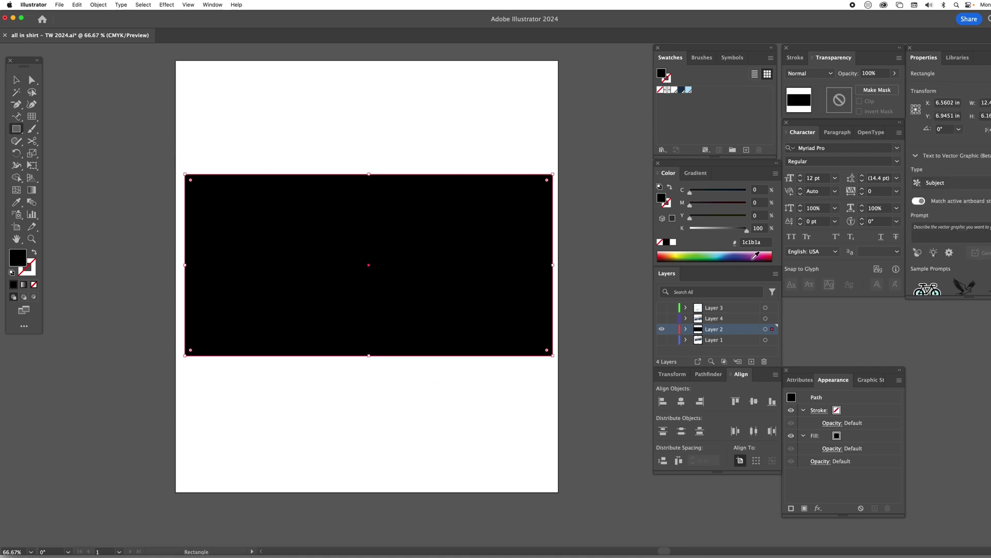
pyautogui.click(672, 241)
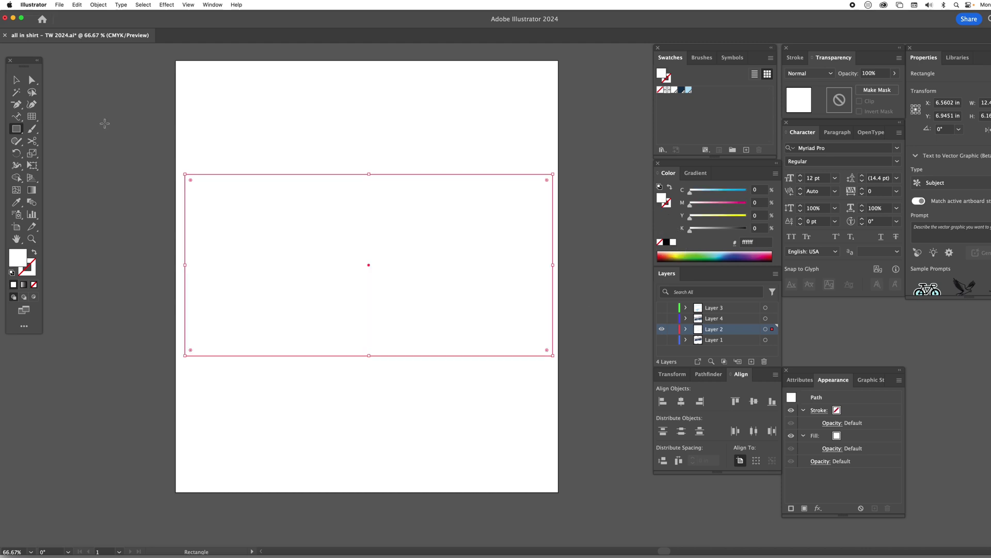
pyautogui.press('v')
pyautogui.press('super+shift+bracketleft')
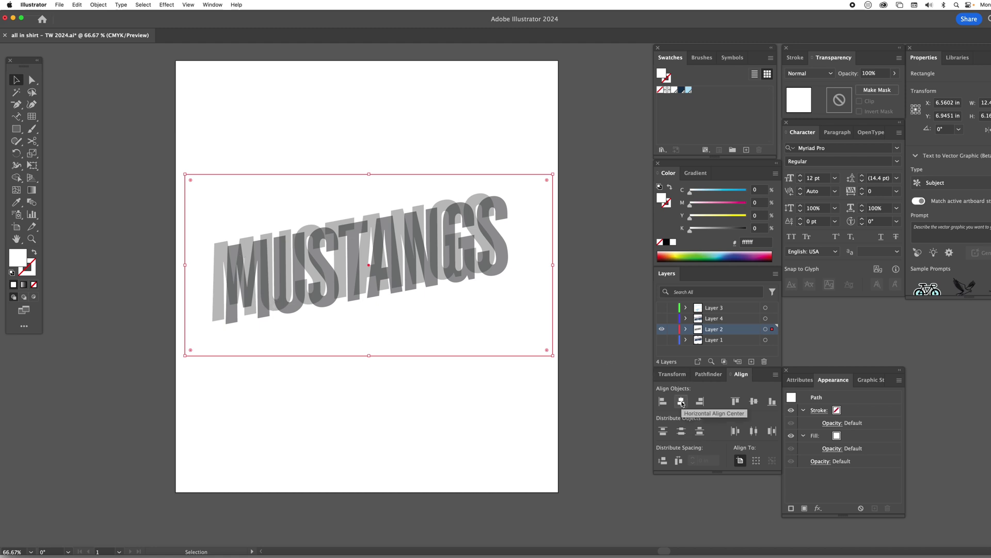
pyautogui.click(681, 402)
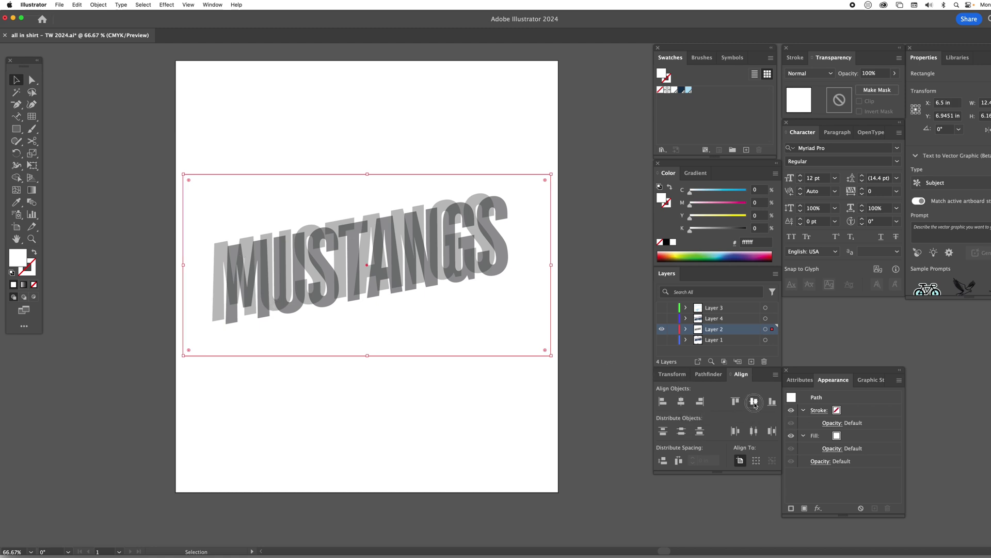
pyautogui.click(754, 402)
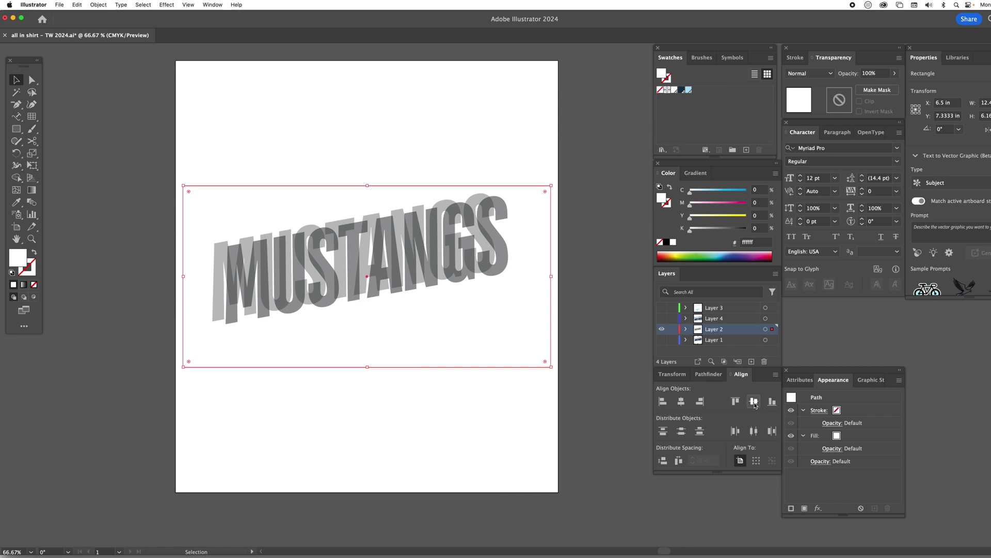
pyautogui.click(597, 328)
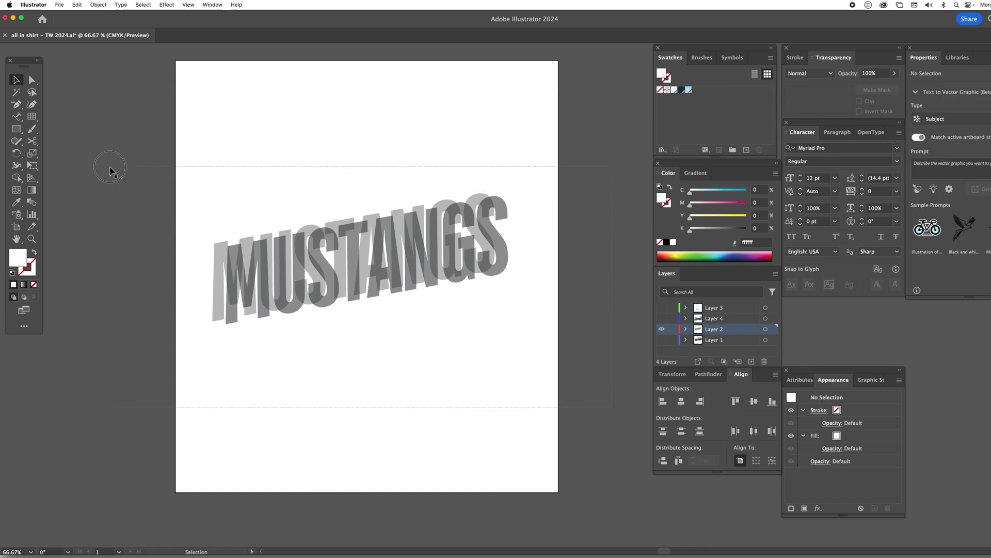
# Step: Copy all the artwork and start a new Photoshop document sized from the clipboard
pyautogui.press('super+a')
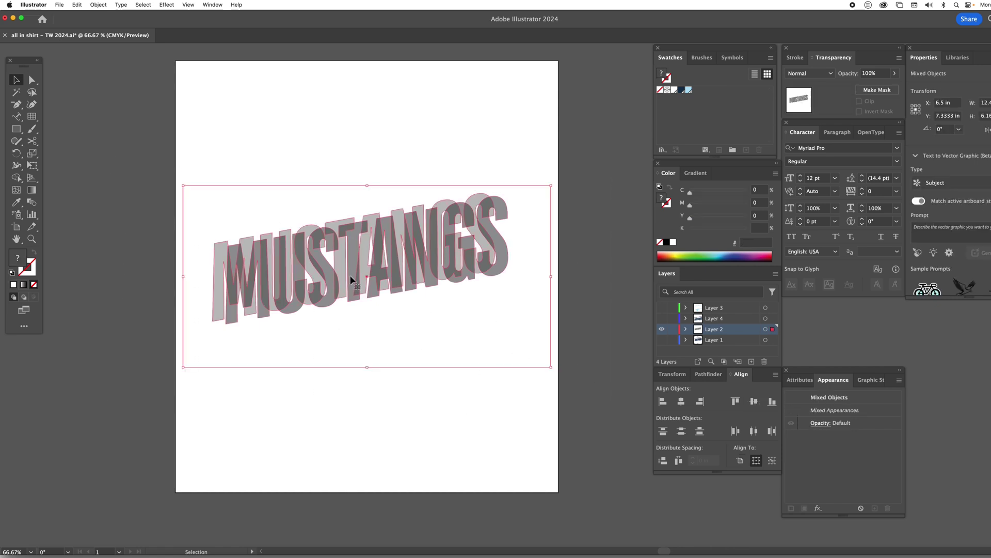
pyautogui.press('super')
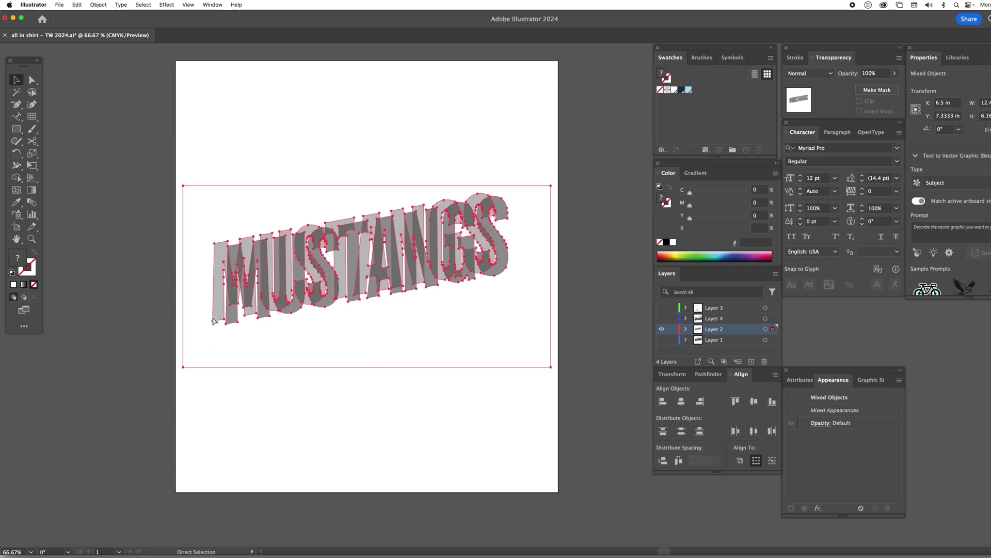
pyautogui.click(221, 555)
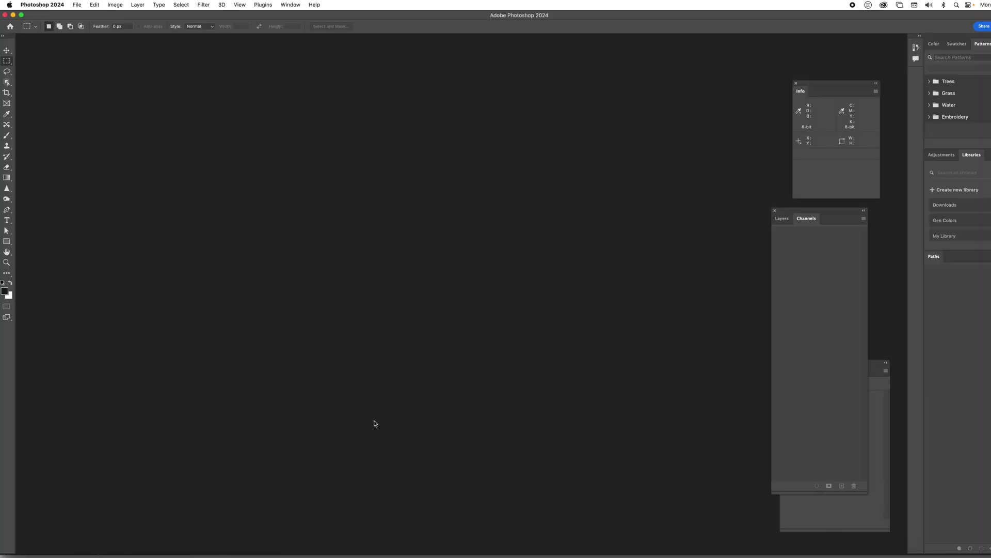
pyautogui.press('super+n')
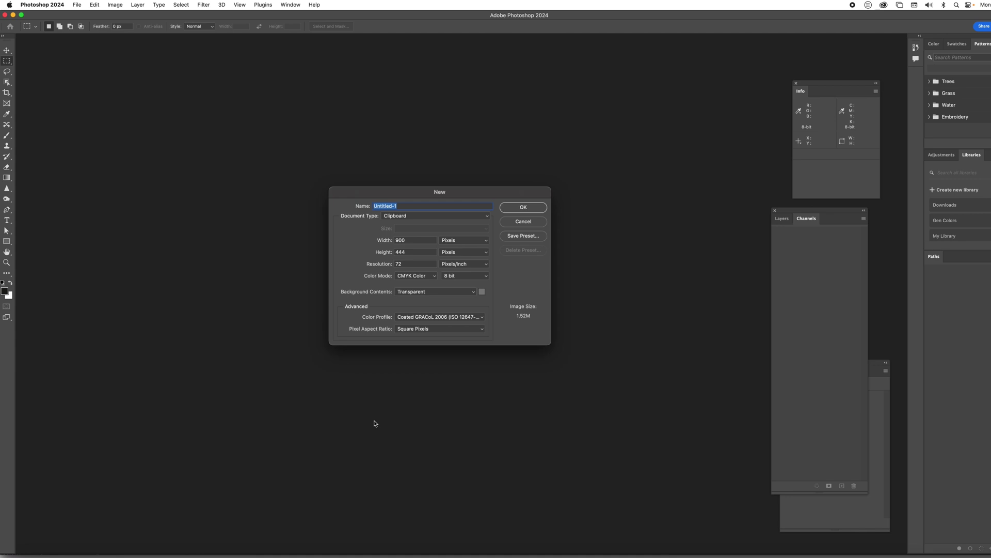
# Step: Create the new transparent CMYK document at 12.5 × 6.167 inches and 300 ppi
pyautogui.click(456, 241)
pyautogui.click(460, 247)
pyautogui.doubleClick(412, 265)
pyautogui.write('300')
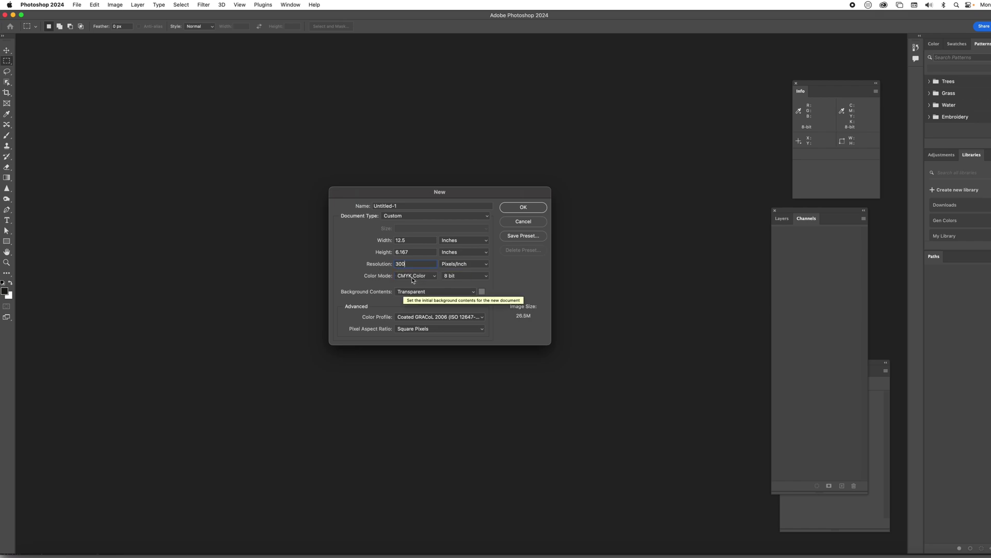
pyautogui.click(522, 208)
# Step: Paste the MUSTANGS artwork as pixels and move the panel group off it
pyautogui.press('super+v')
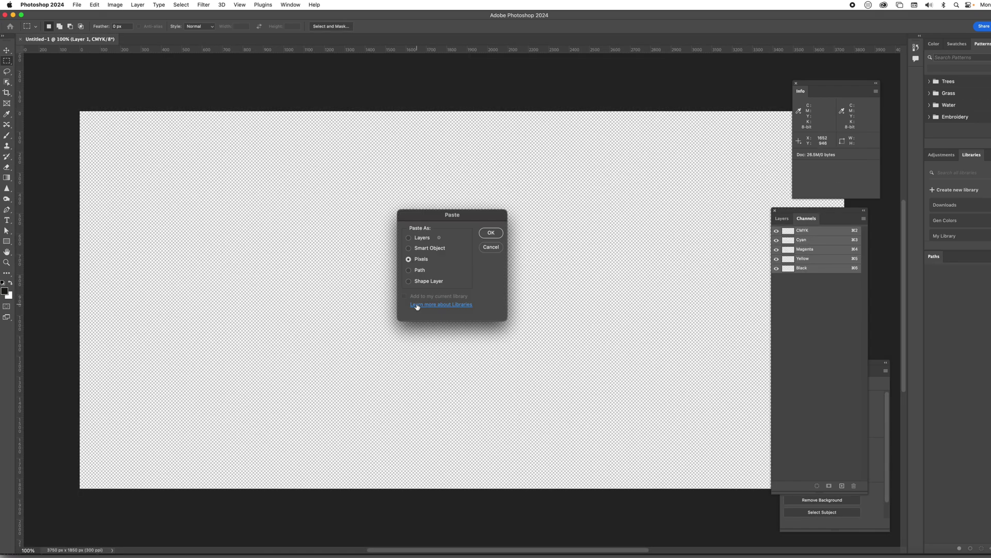
pyautogui.press('Return')
pyautogui.press('Return')
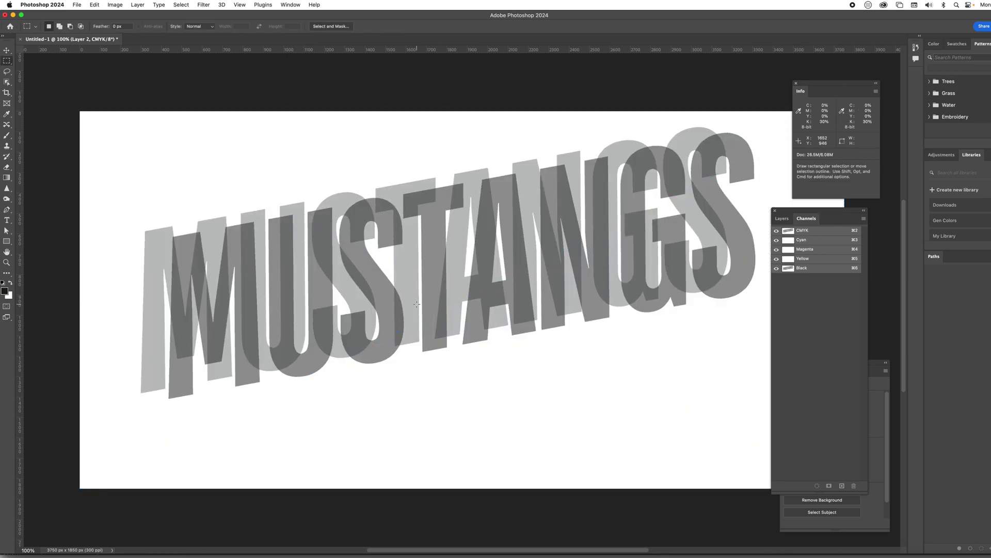
pyautogui.hscroll(3, 417, 304)
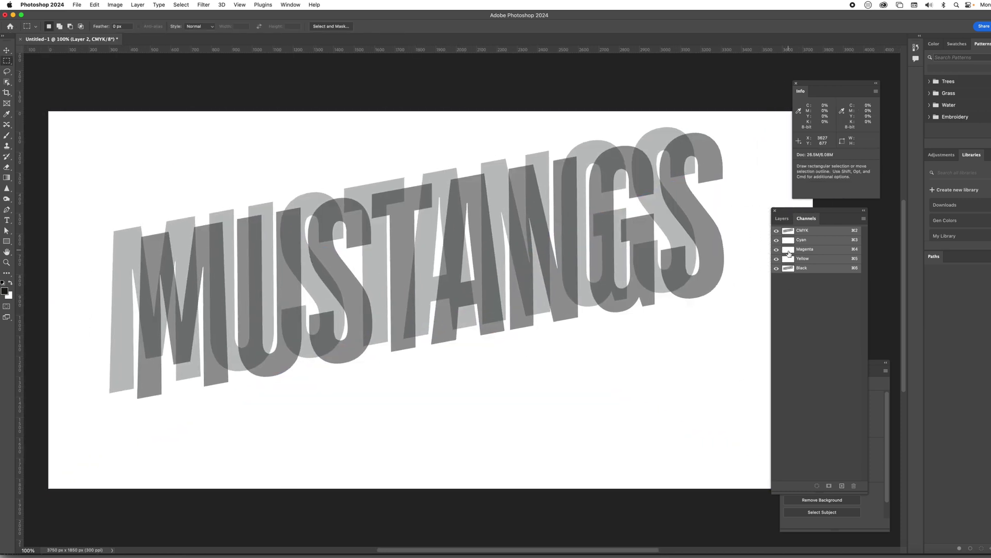
pyautogui.moveTo(811, 214); pyautogui.dragTo(594, 228)
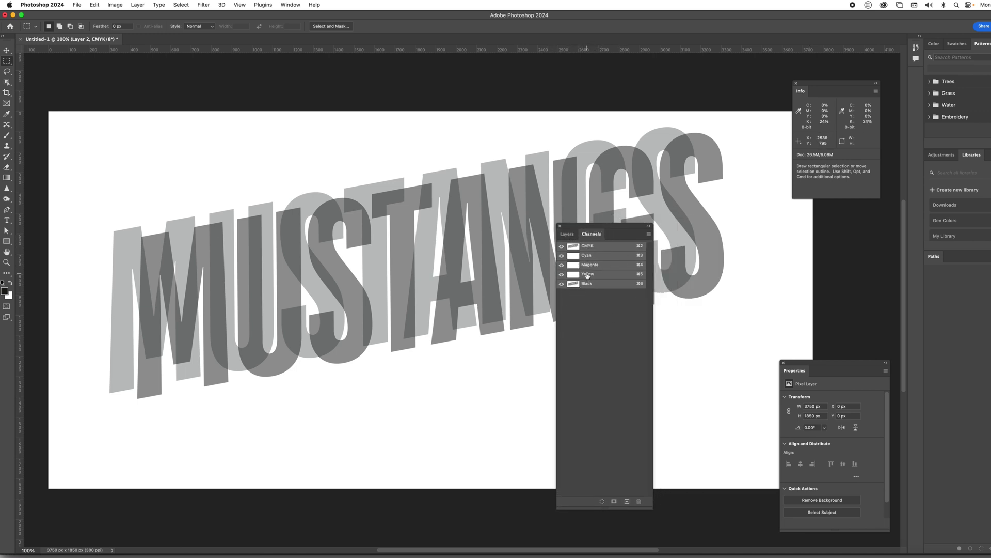
# Step: Flatten the image into a single layer from the Layers panel menu
pyautogui.click(567, 234)
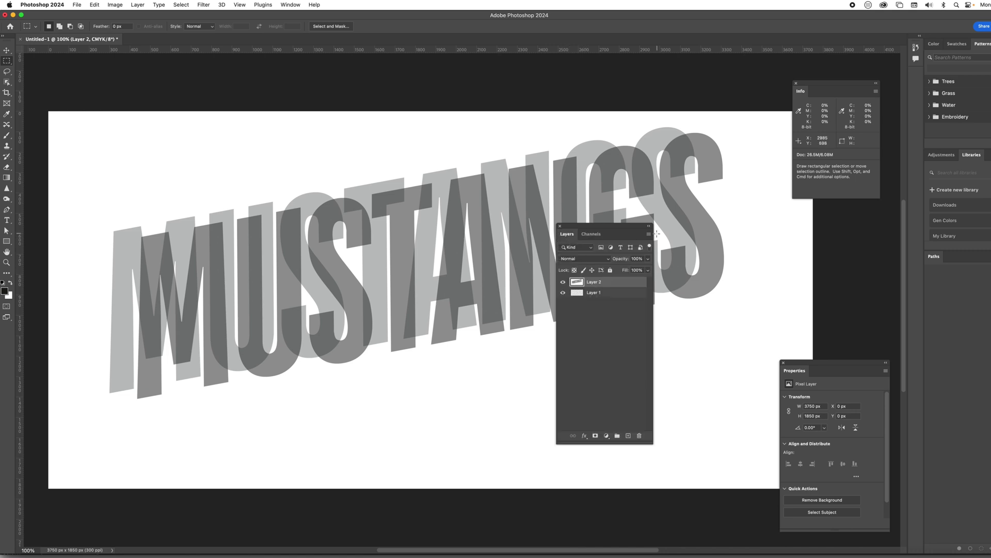
pyautogui.click(649, 235)
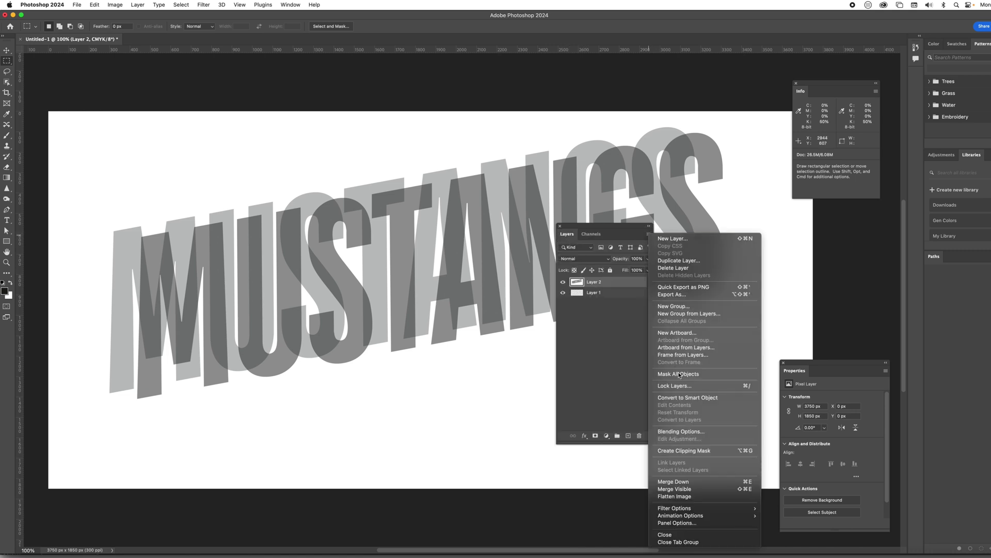
pyautogui.click(681, 497)
# Step: Split Channels into Cyan, Magenta, Yellow and Black documents, ending on the Black one
pyautogui.click(592, 234)
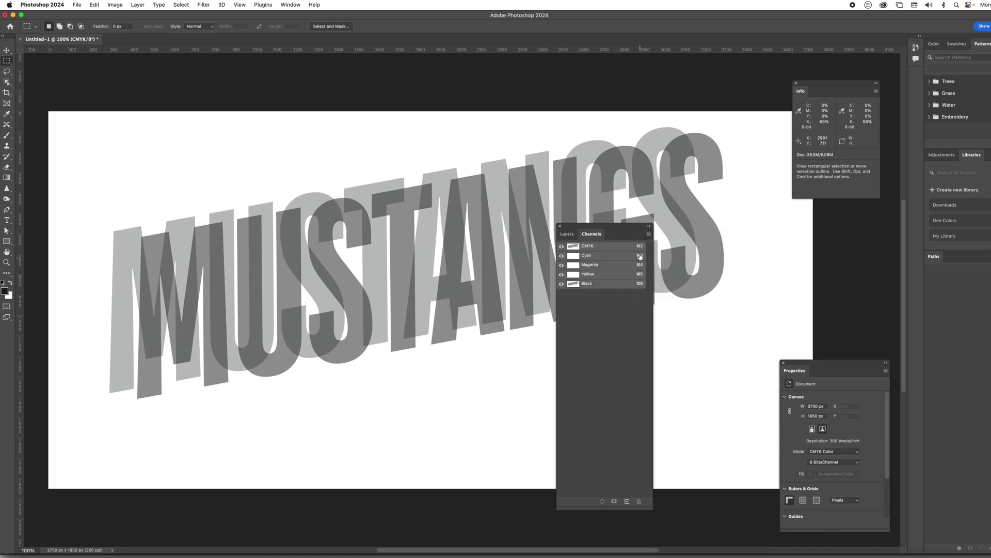
pyautogui.click(647, 235)
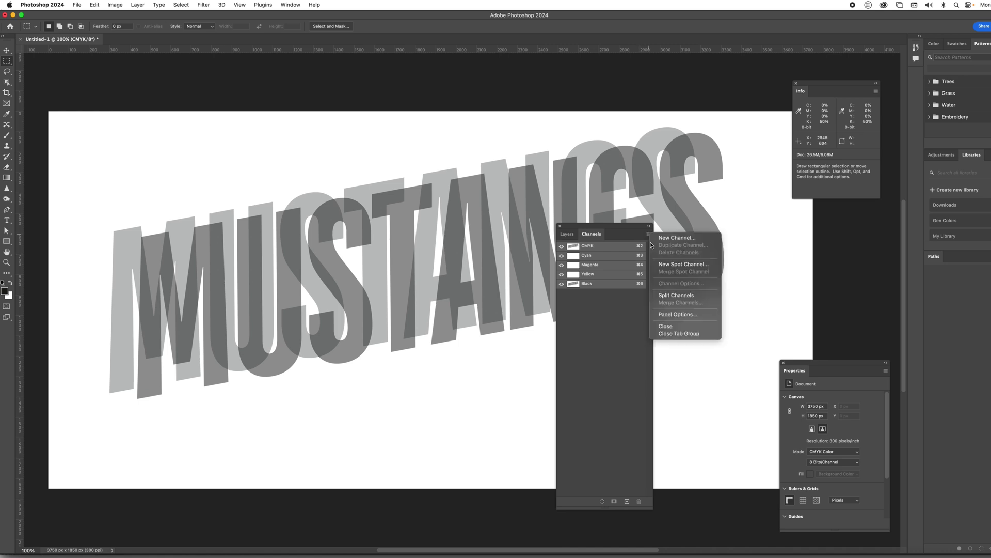
pyautogui.click(674, 296)
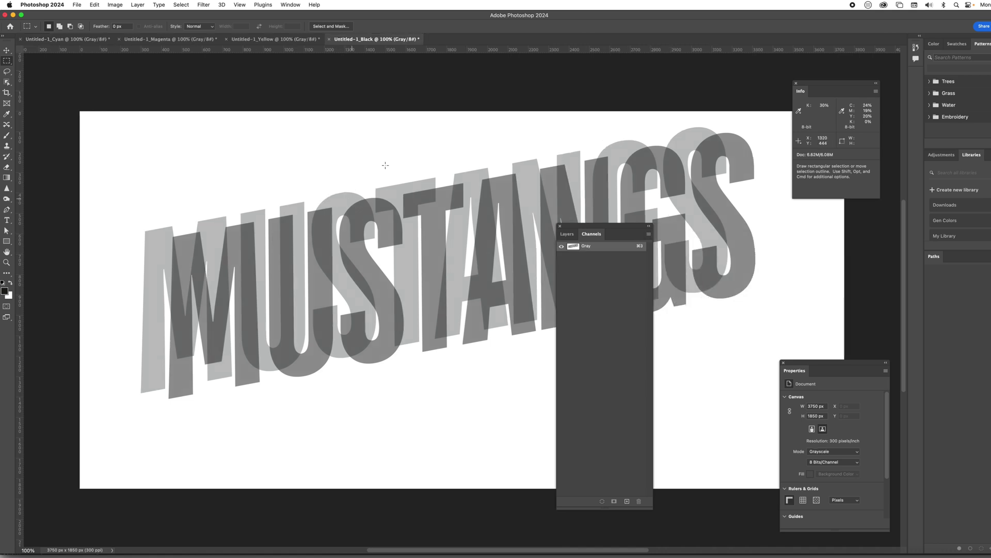
pyautogui.click(268, 41)
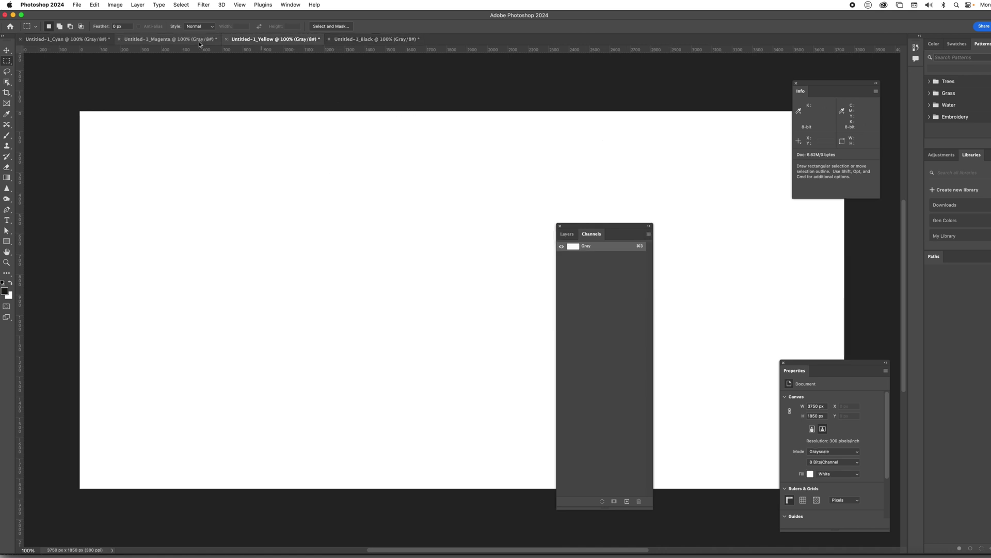
pyautogui.click(200, 41)
pyautogui.click(87, 41)
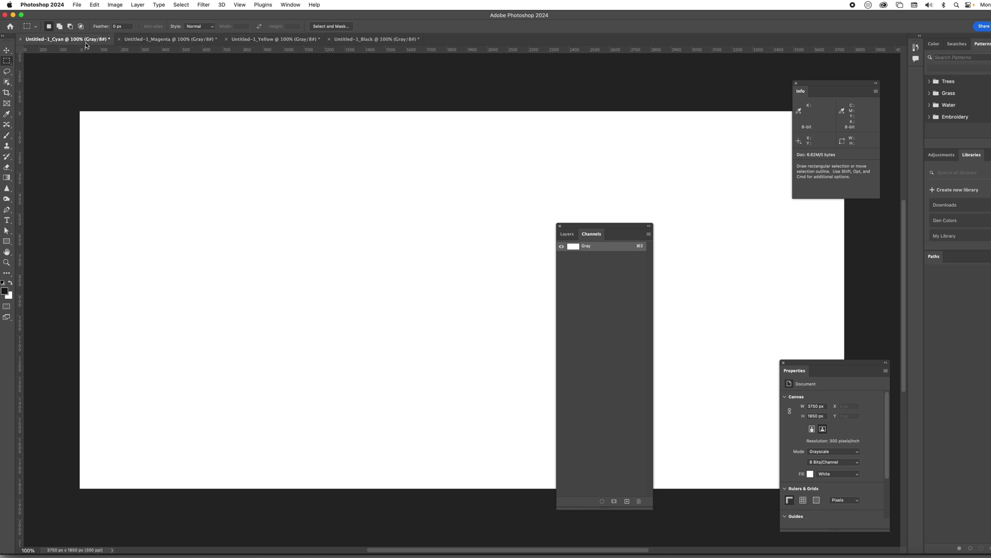
pyautogui.click(357, 39)
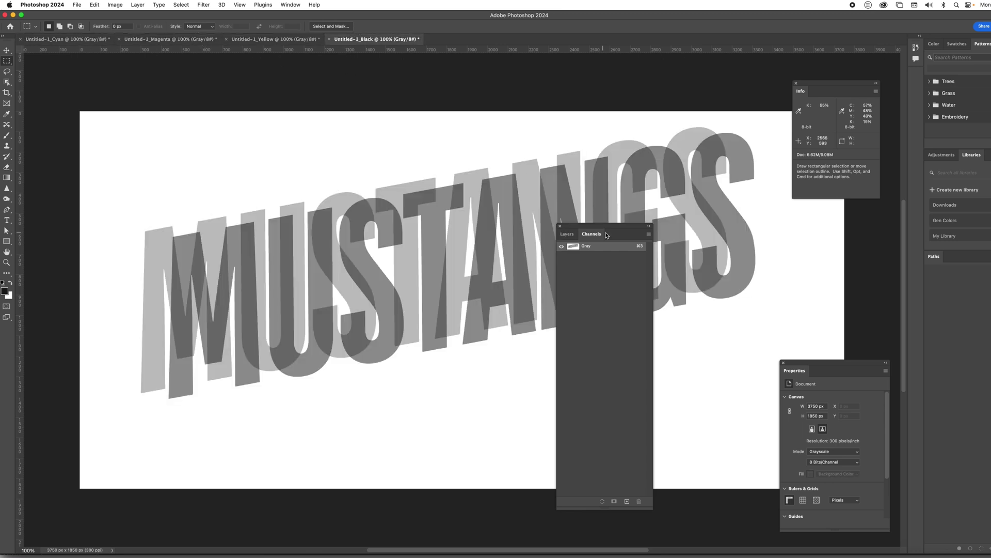
# Step: Apply a Curves adjustment to the Black channel document, mapping input 65 to output 50
pyautogui.moveTo(606, 235); pyautogui.dragTo(671, 333)
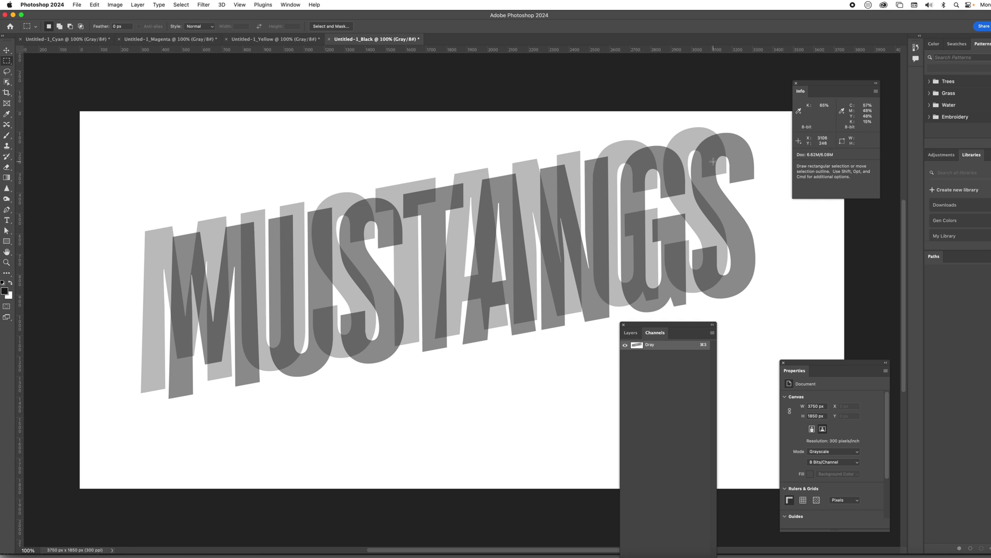
pyautogui.moveTo(842, 86); pyautogui.dragTo(800, 188)
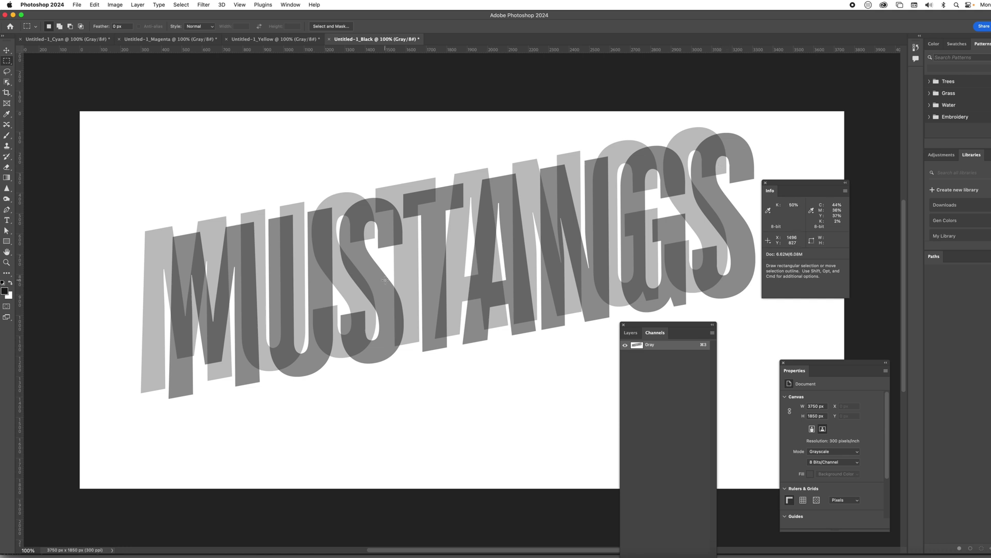
pyautogui.press('super+l')
pyautogui.press('Escape')
pyautogui.press('super+m')
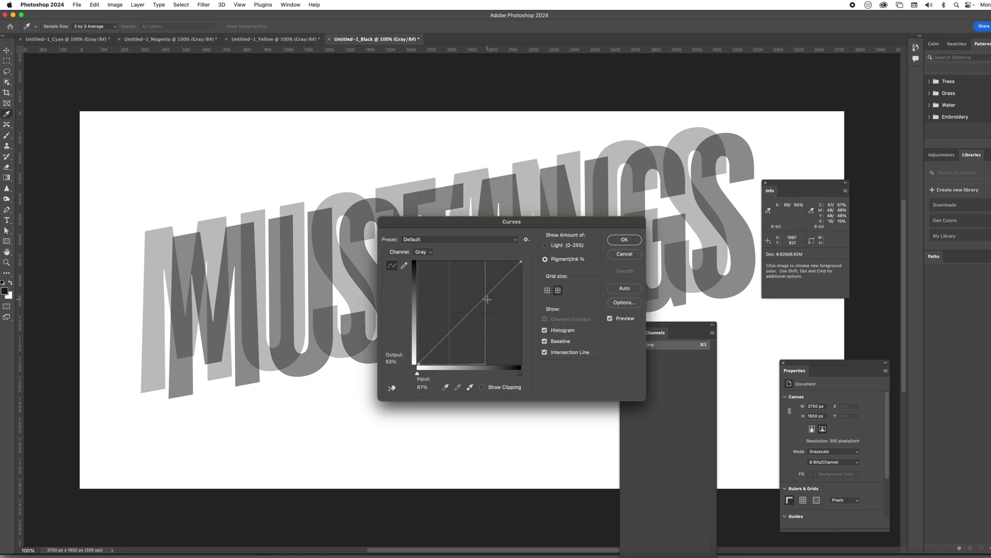
pyautogui.click(485, 296)
pyautogui.doubleClick(390, 361)
pyautogui.write('50')
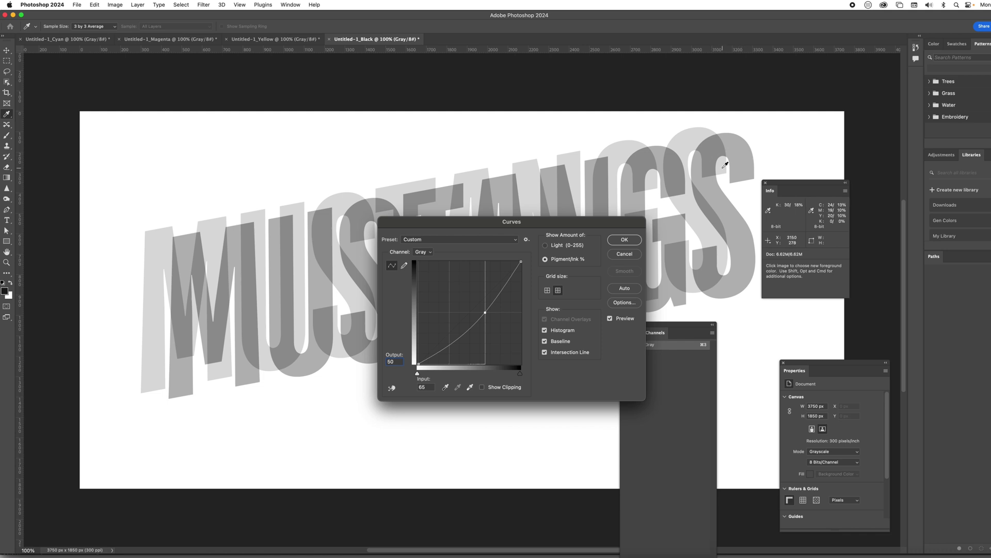
pyautogui.click(624, 239)
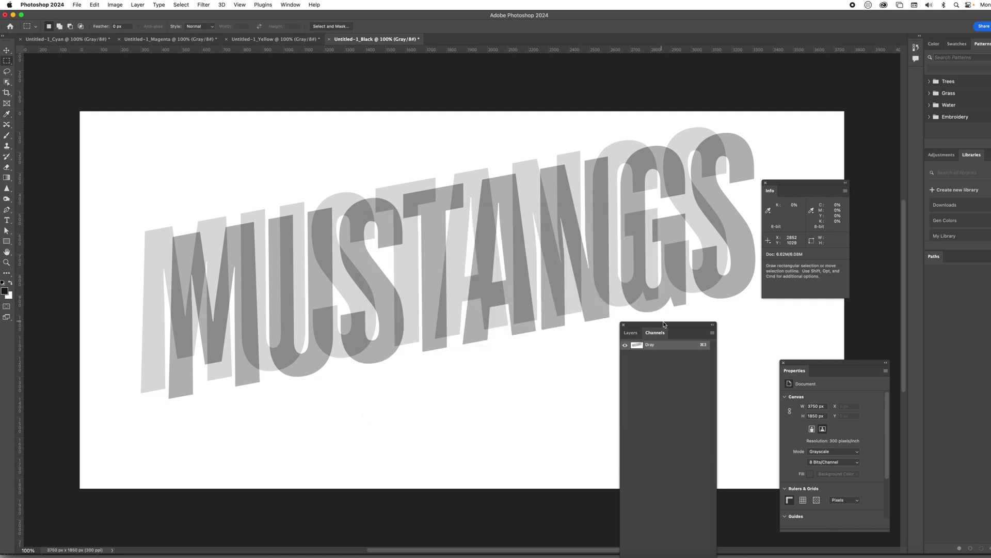
# Step: Convert the Black channel to a 300 ppi Bitmap halftone: 40 lines/inch, 22.5°, Ellipse dots
pyautogui.moveTo(666, 325); pyautogui.dragTo(708, 325)
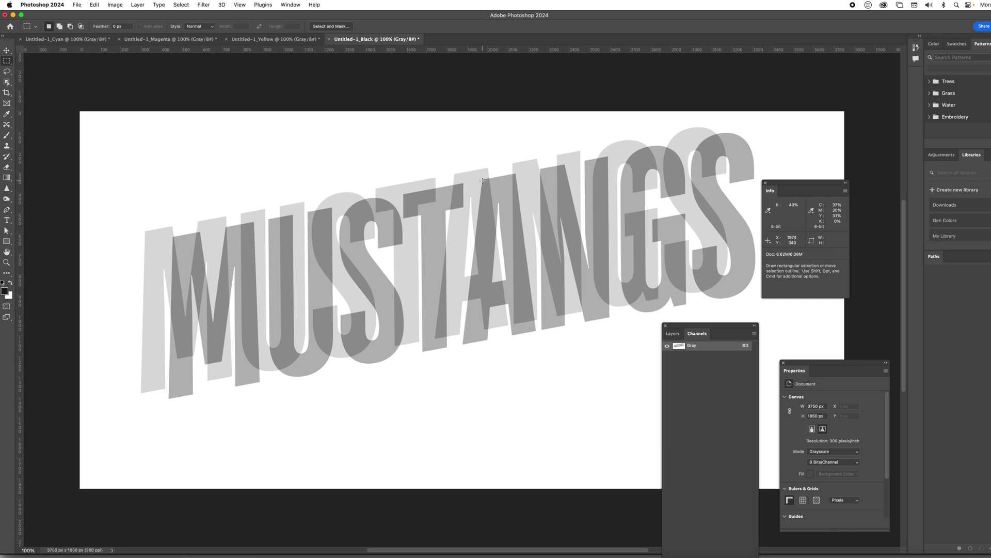
pyautogui.click(115, 5)
pyautogui.moveTo(121, 19)
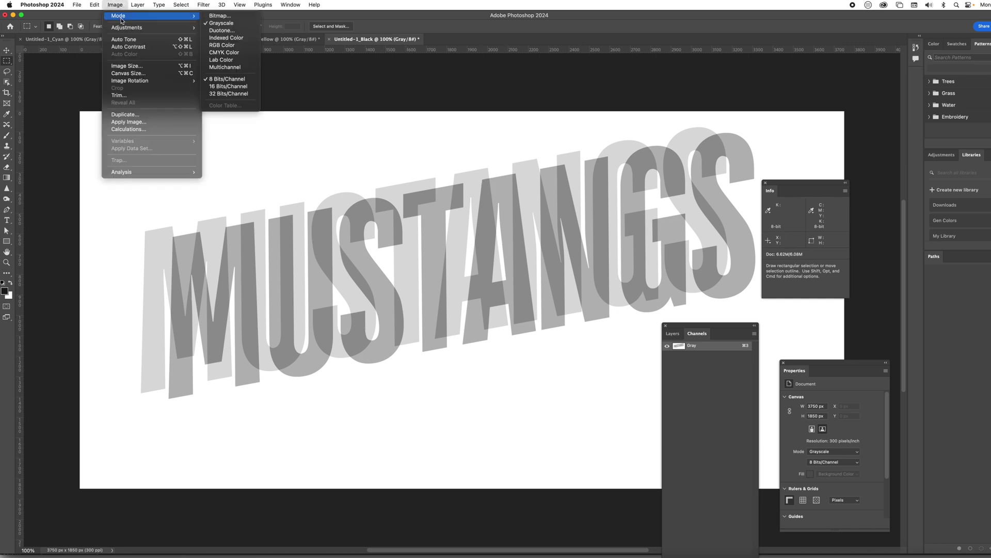
pyautogui.click(227, 16)
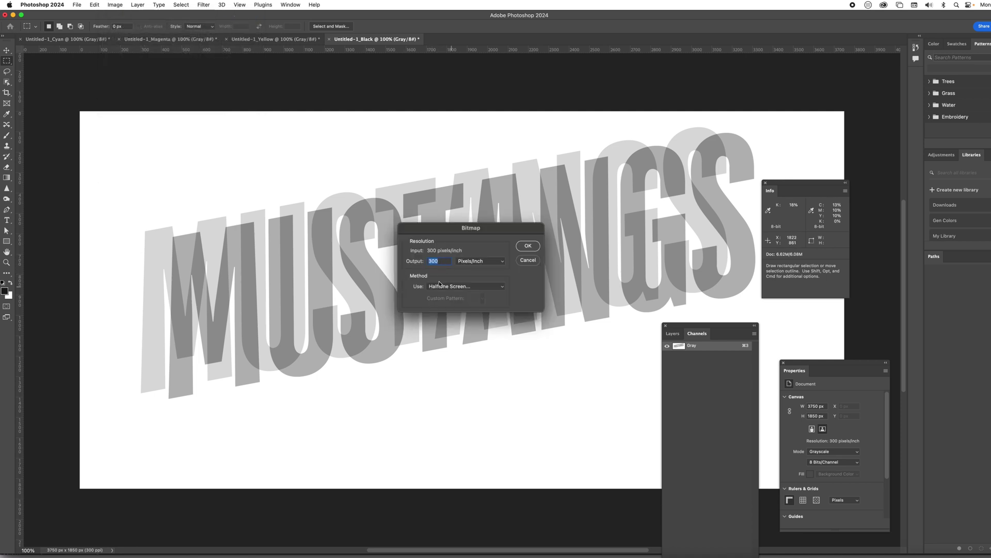
pyautogui.click(528, 246)
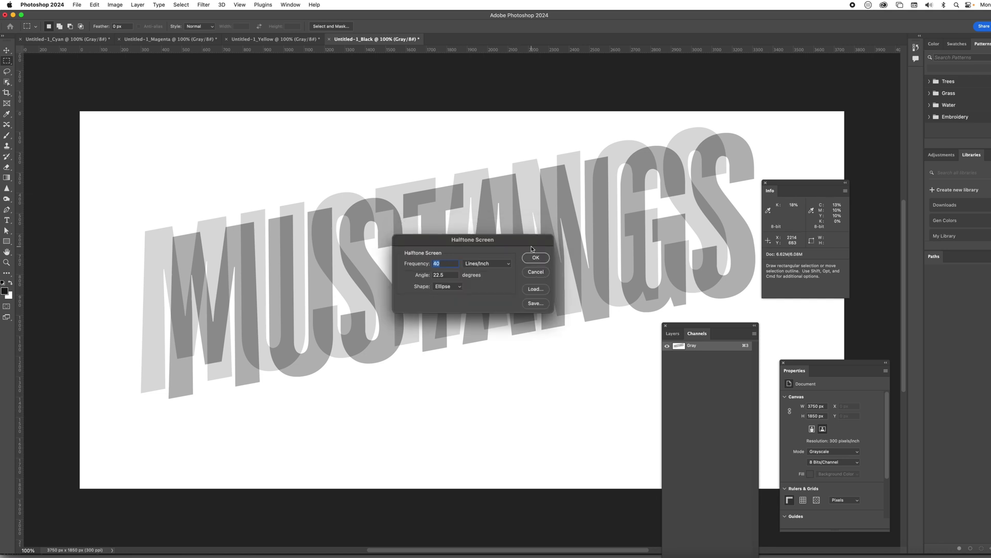
pyautogui.moveTo(467, 244)
pyautogui.mouseDown()
pyautogui.moveTo(446, 258)
pyautogui.moveTo(462, 241)
pyautogui.mouseUp()
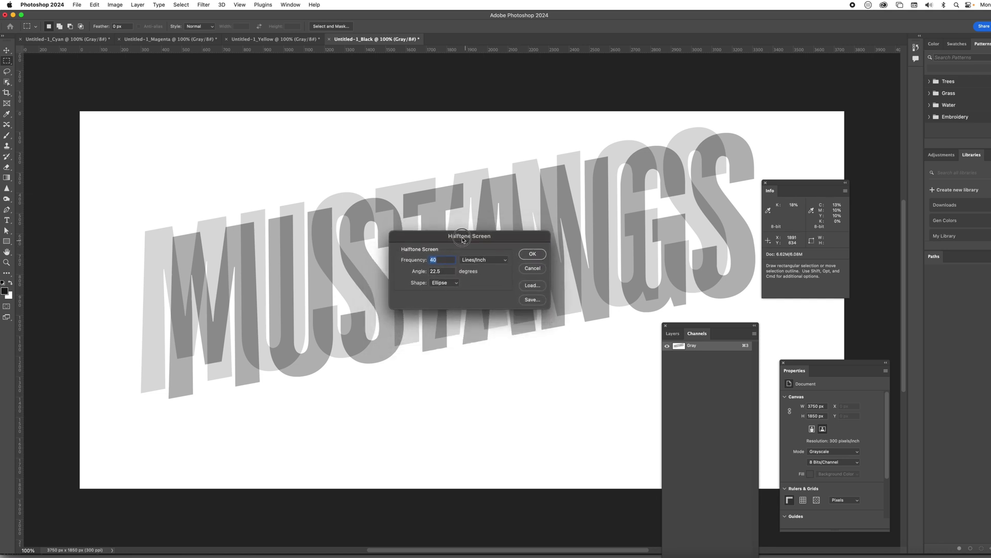
pyautogui.click(440, 284)
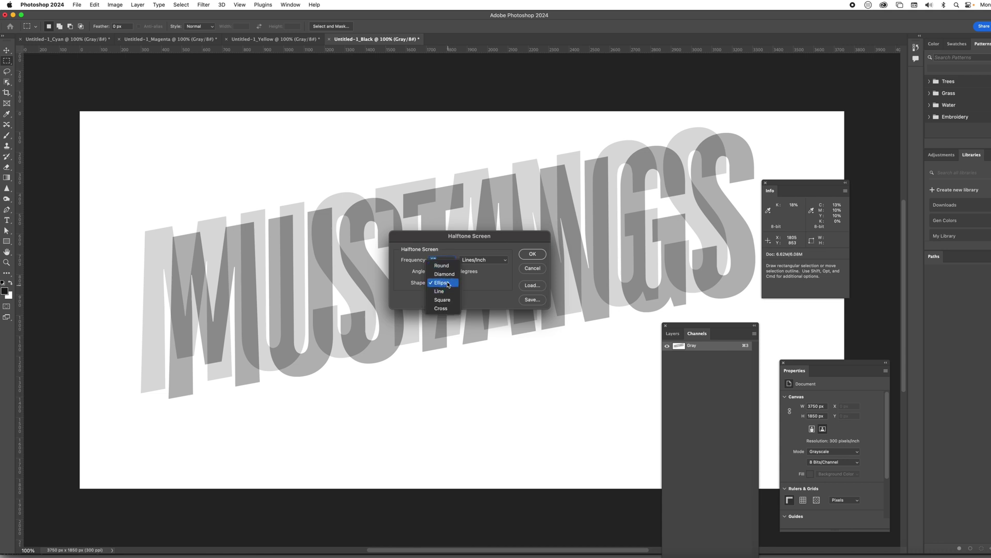
pyautogui.click(448, 283)
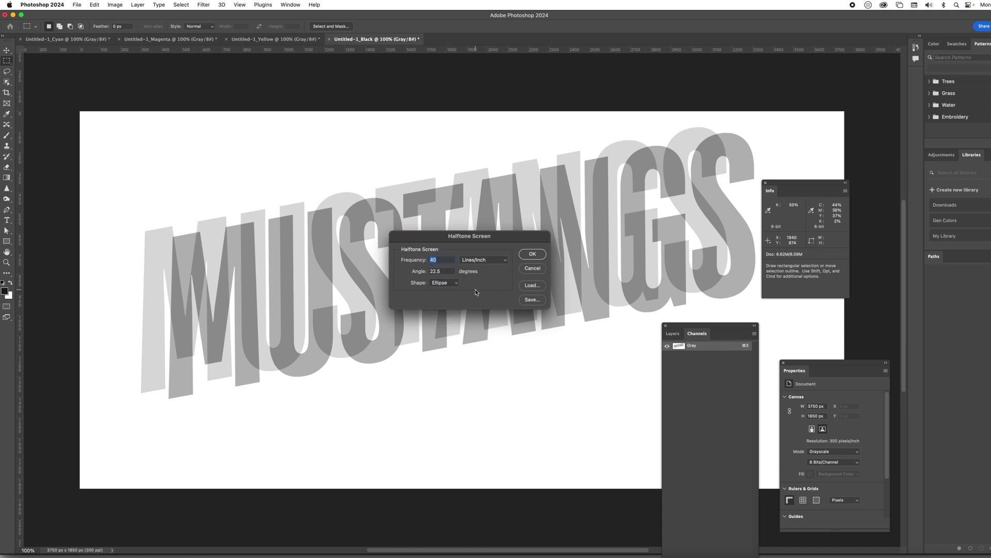
pyautogui.click(532, 255)
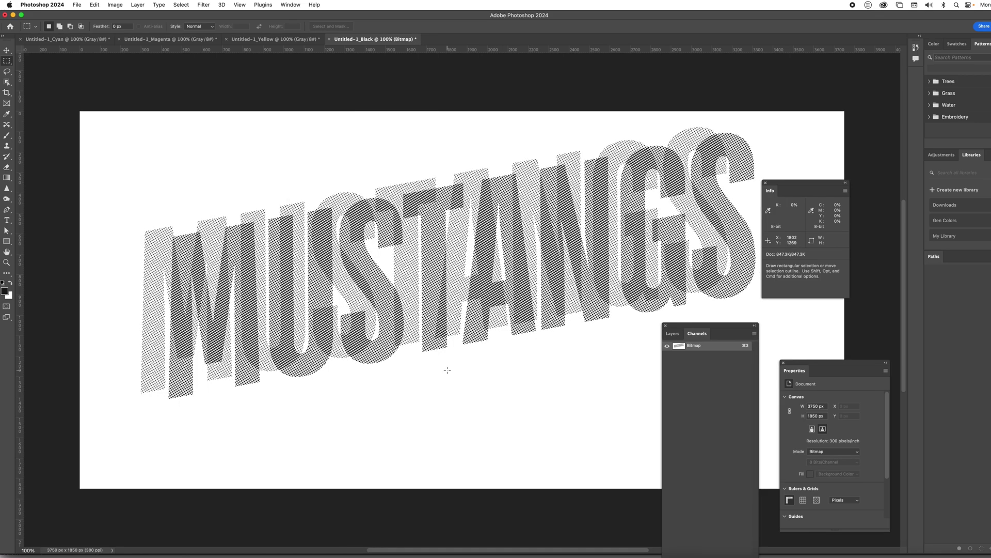
# Step: Zoom in to inspect the halftone dots, then select and copy the whole image
pyautogui.click(7, 262)
pyautogui.moveTo(398, 261)
pyautogui.mouseDown()
pyautogui.moveTo(497, 295)
pyautogui.moveTo(399, 263)
pyautogui.mouseUp()
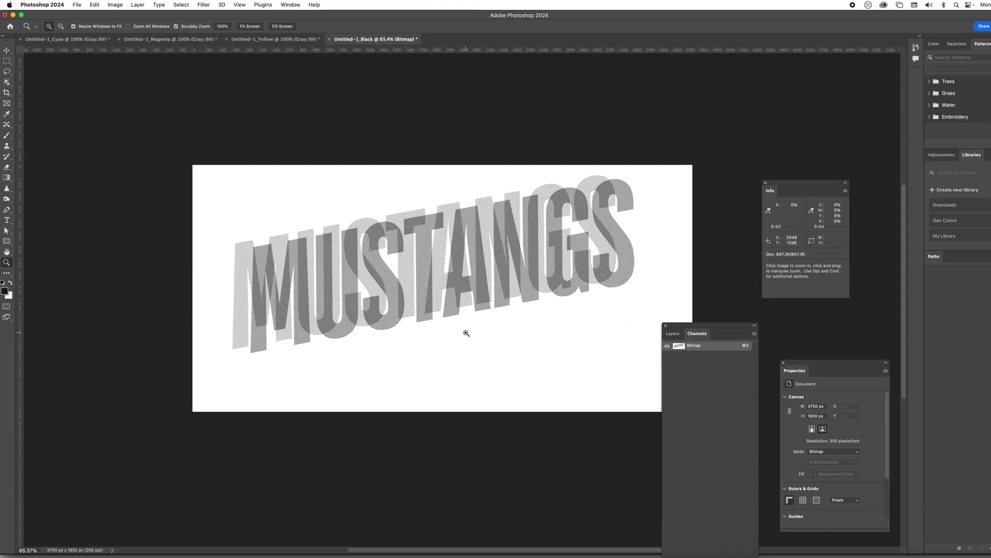
pyautogui.press('super+a')
pyautogui.press('super+c')
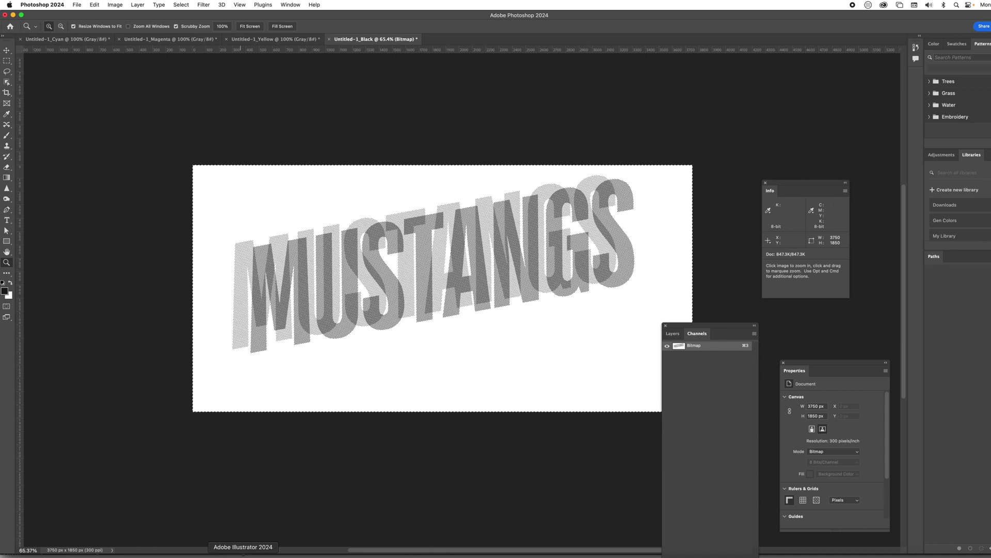
# Step: In Illustrator, place the halftone MUSTANGS image on Layer 2 and centre it horizontally and vertically
pyautogui.click(243, 556)
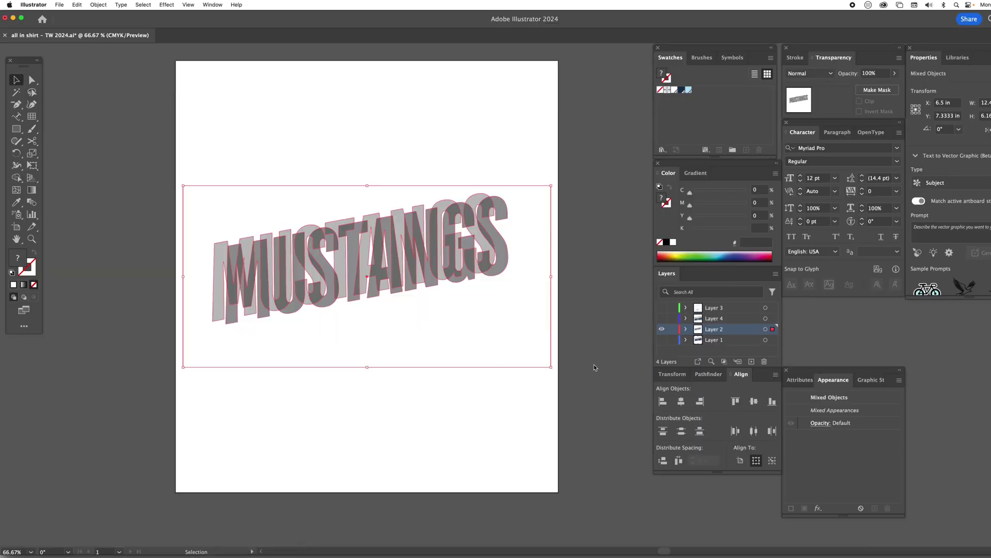
pyautogui.press('Delete')
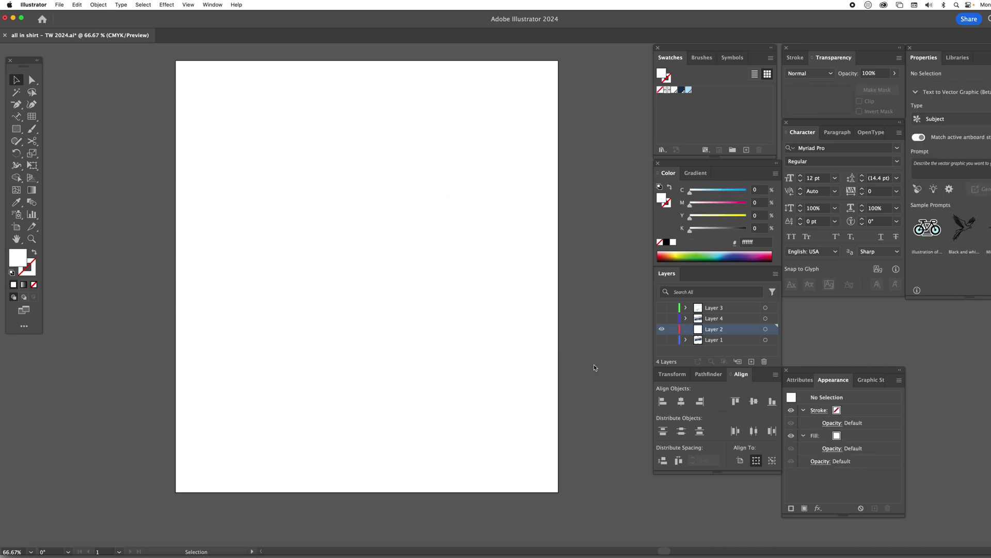
pyautogui.press('cmd+z')
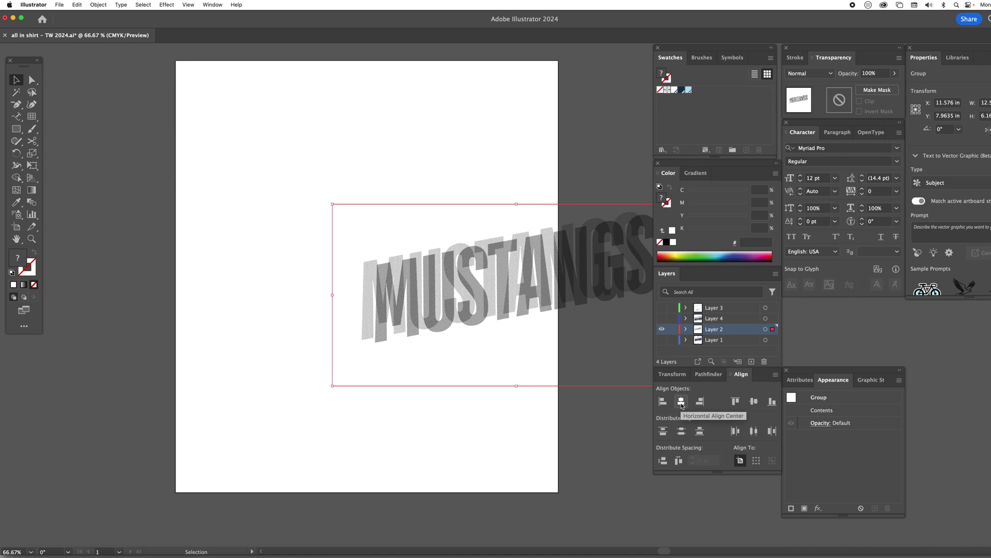
pyautogui.click(681, 401)
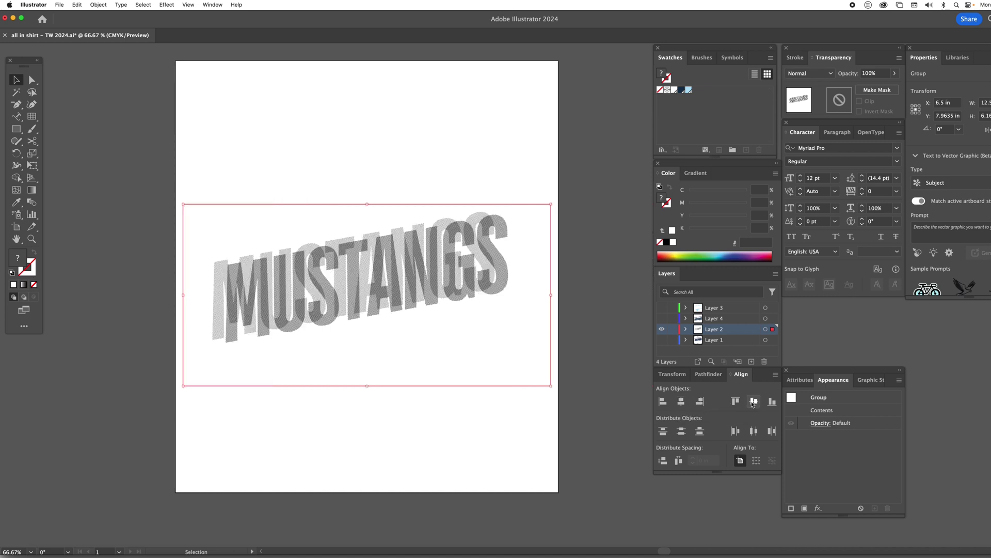
pyautogui.click(754, 402)
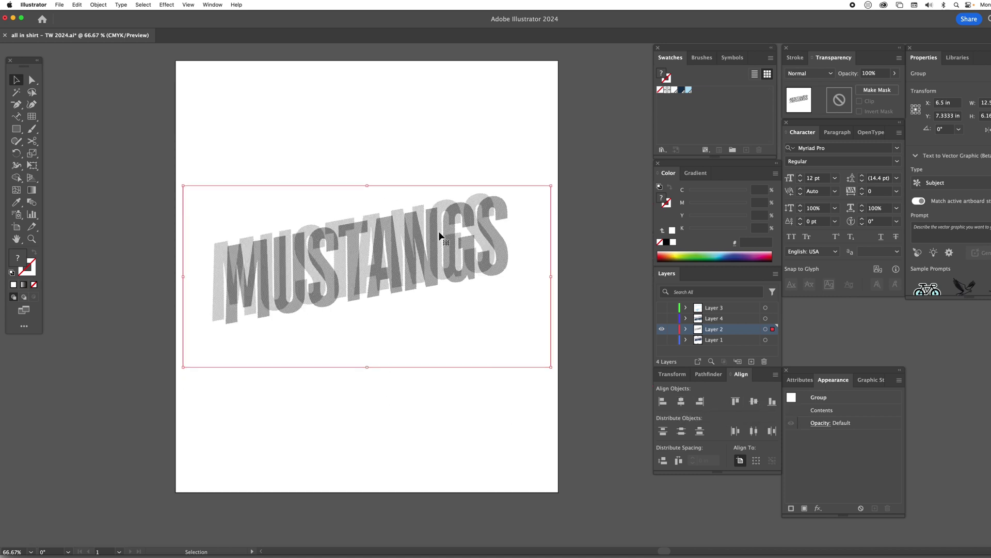
pyautogui.click(289, 315)
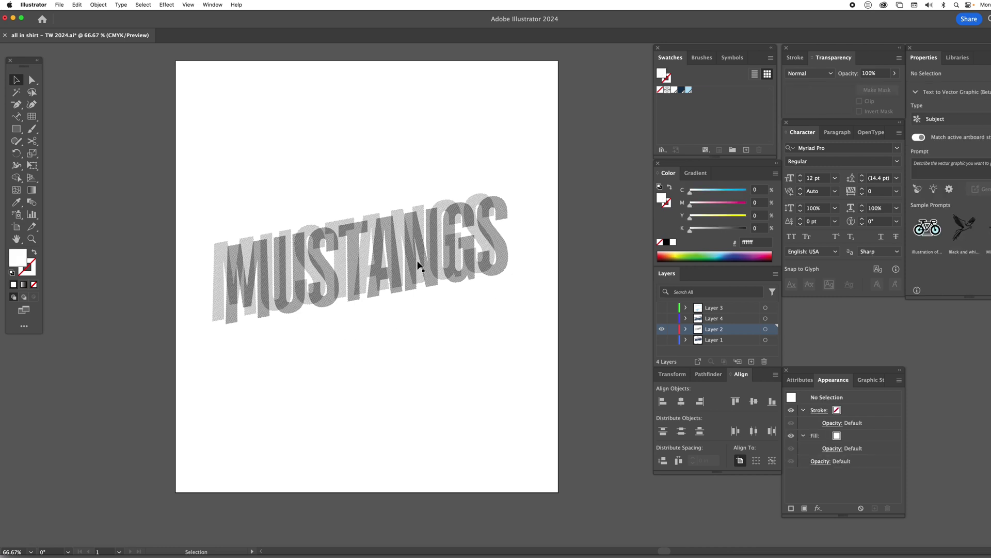
# Step: Show Layer 4, then select and copy all the navy MUSTANGS letters
pyautogui.click(662, 318)
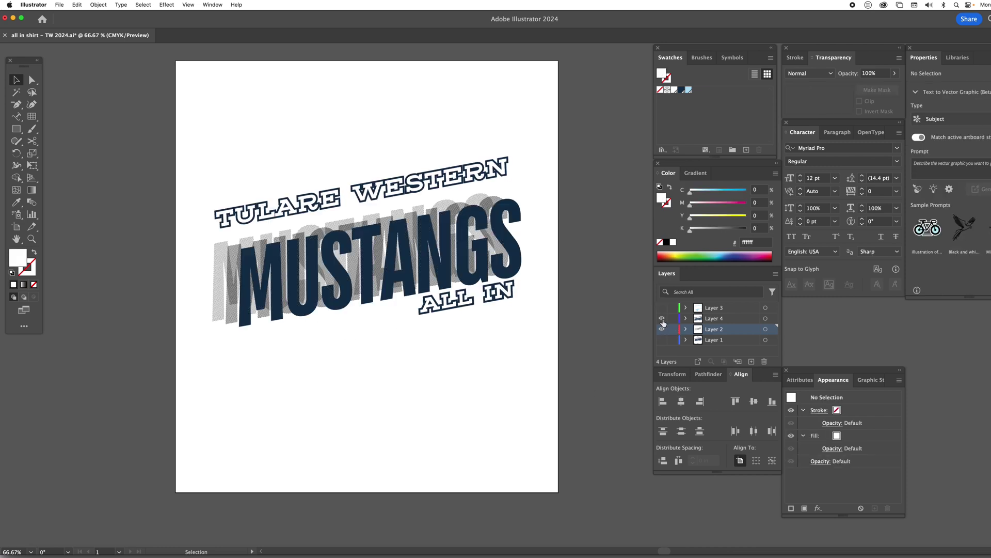
pyautogui.click(662, 319)
pyautogui.click(662, 318)
pyautogui.click(516, 217)
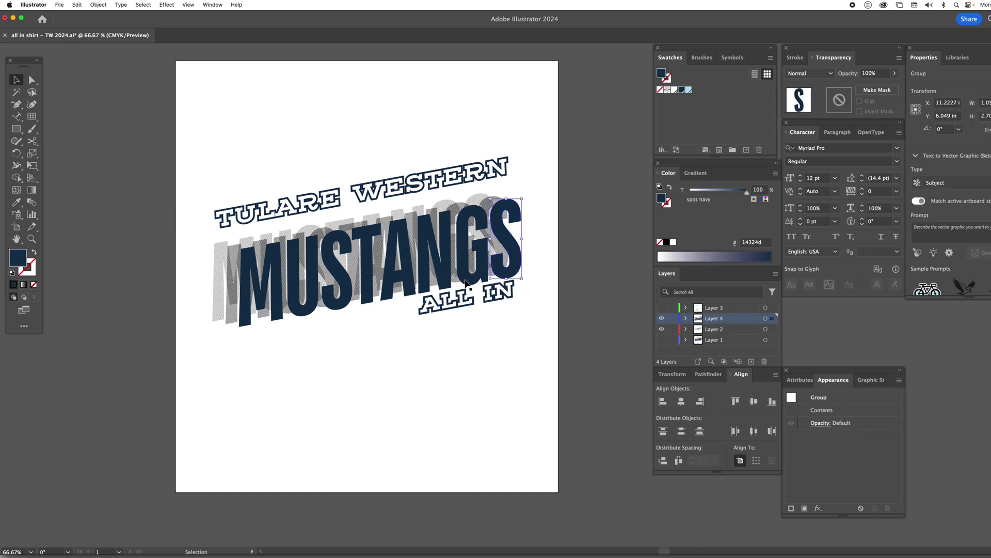
pyautogui.keyDown('shift'); pyautogui.click(465, 283); pyautogui.keyUp('shift')
pyautogui.keyDown('shift'); pyautogui.click(443, 287); pyautogui.keyUp('shift')
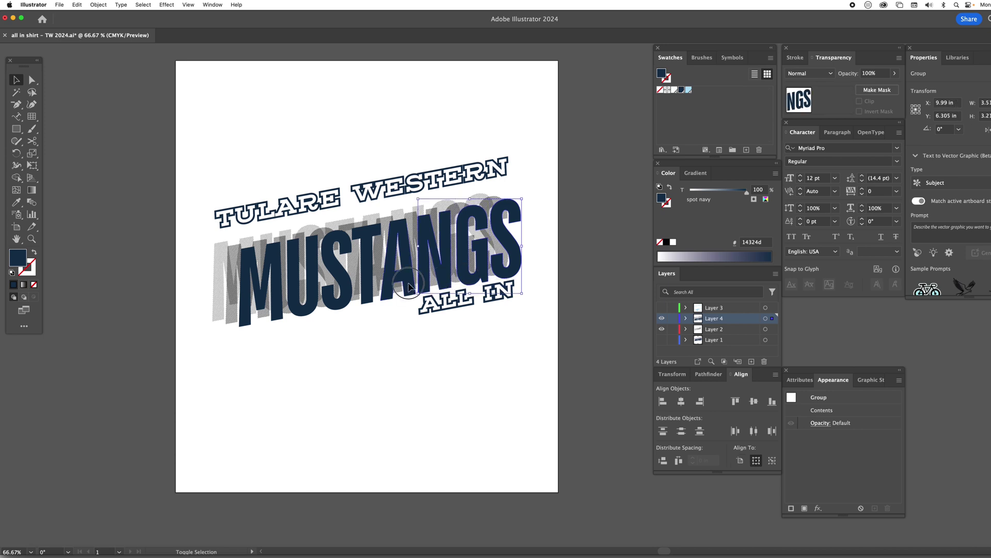
pyautogui.keyDown('shift'); pyautogui.click(406, 284); pyautogui.keyUp('shift')
pyautogui.keyDown('shift'); pyautogui.click(370, 291); pyautogui.keyUp('shift')
pyautogui.keyDown('shift'); pyautogui.click(339, 302); pyautogui.keyUp('shift')
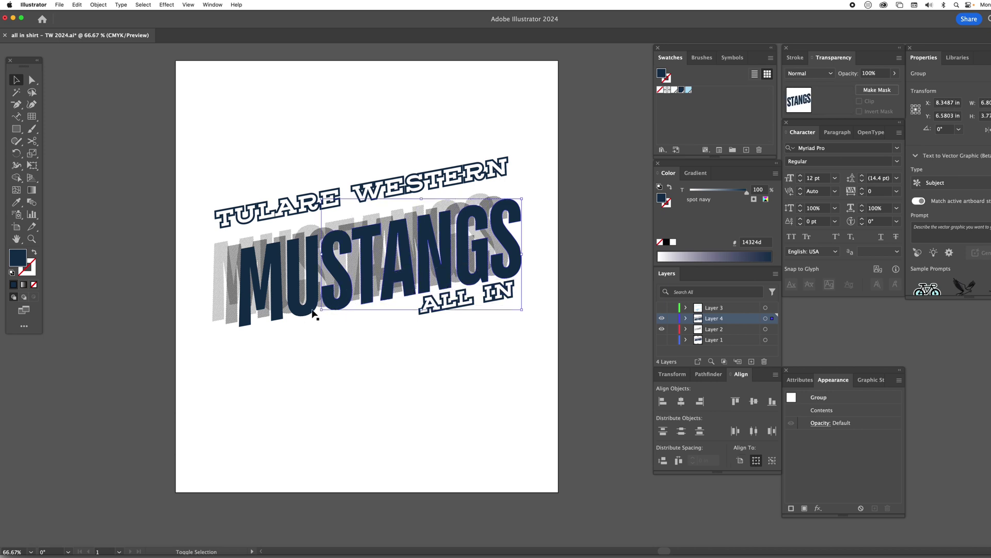
pyautogui.keyDown('shift'); pyautogui.click(297, 309); pyautogui.keyUp('shift')
pyautogui.keyDown('shift'); pyautogui.click(276, 310); pyautogui.keyUp('shift')
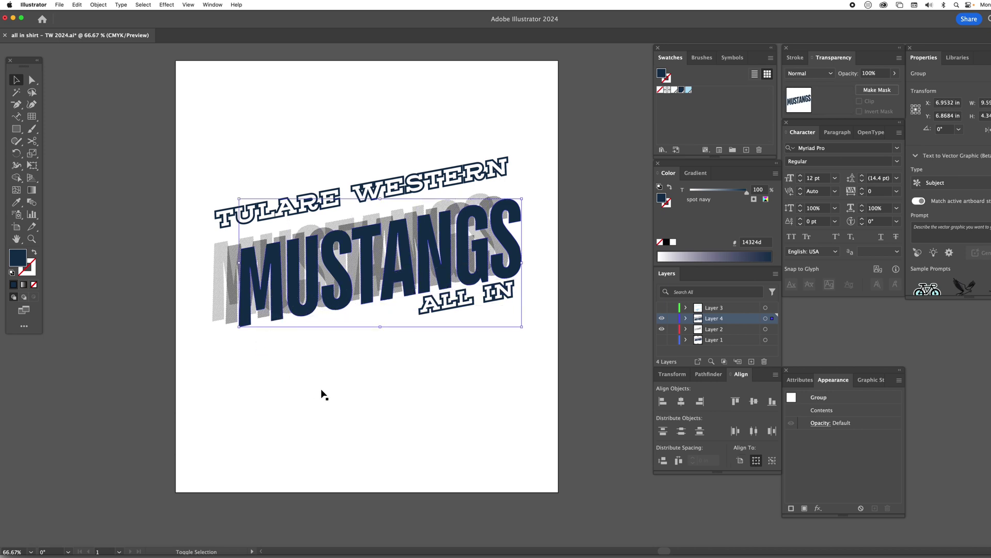
pyautogui.press('a')
pyautogui.press('v')
# Step: Hide Layer 4, paste the lettering in place on Layer 2, and fill it white
pyautogui.click(734, 333)
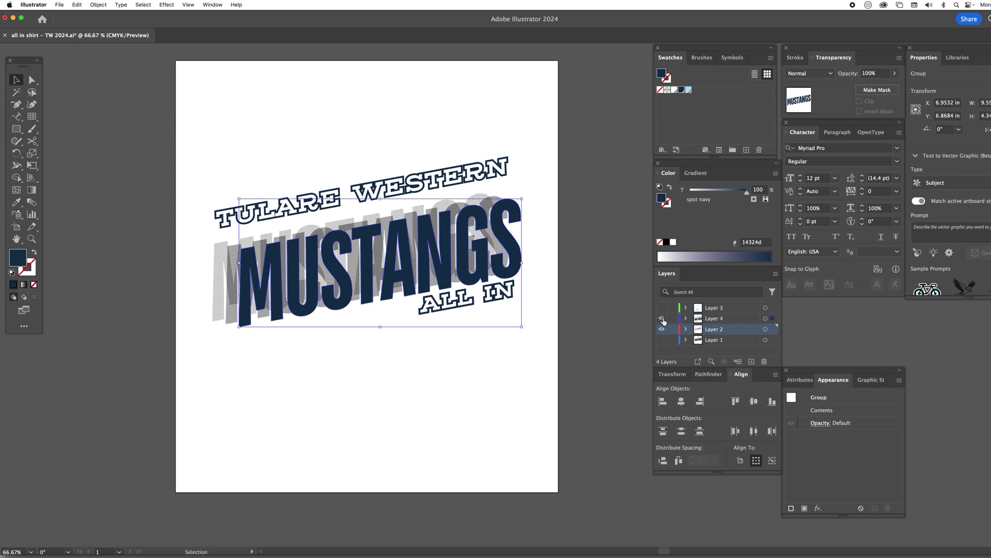
pyautogui.click(662, 319)
pyautogui.click(766, 329)
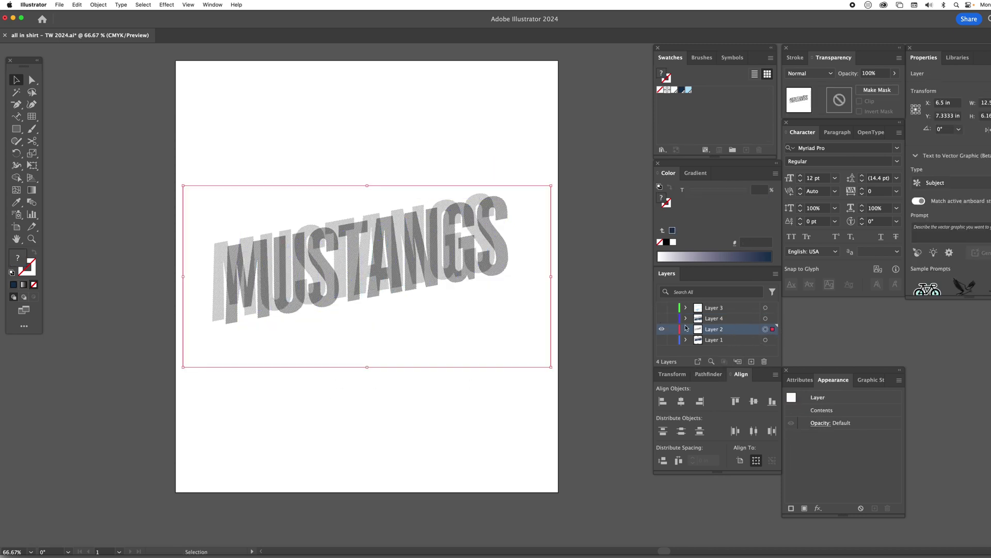
pyautogui.hotkey('ctrl', 'f')
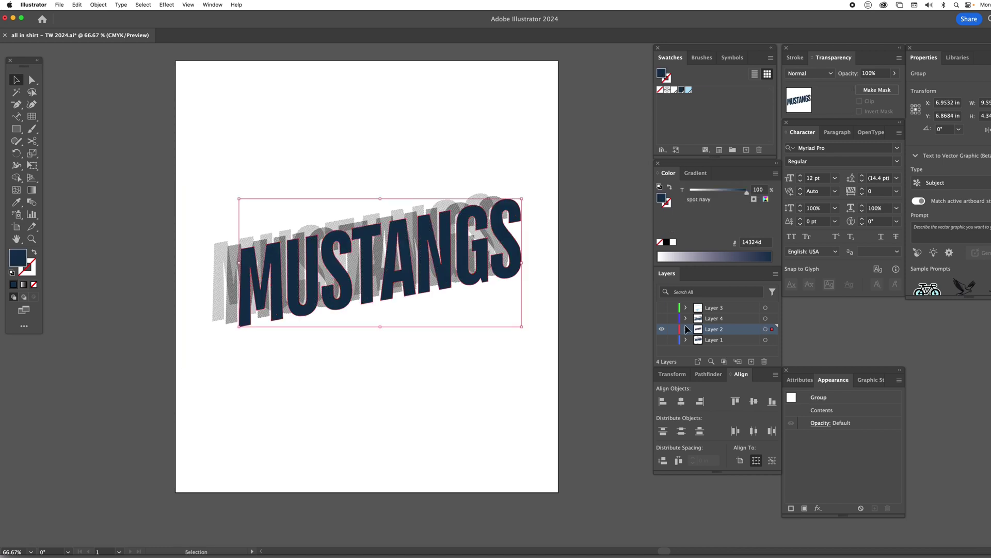
pyautogui.click(673, 242)
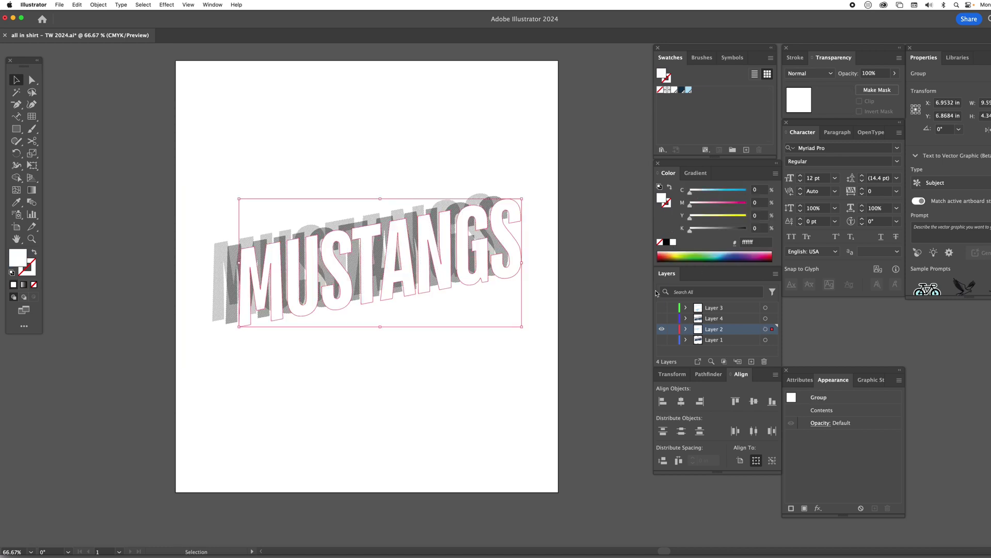
# Step: Select the Layer 2 MUSTANGS group, undo an accidental move, and apply the [Registration] swatch
pyautogui.click(621, 341)
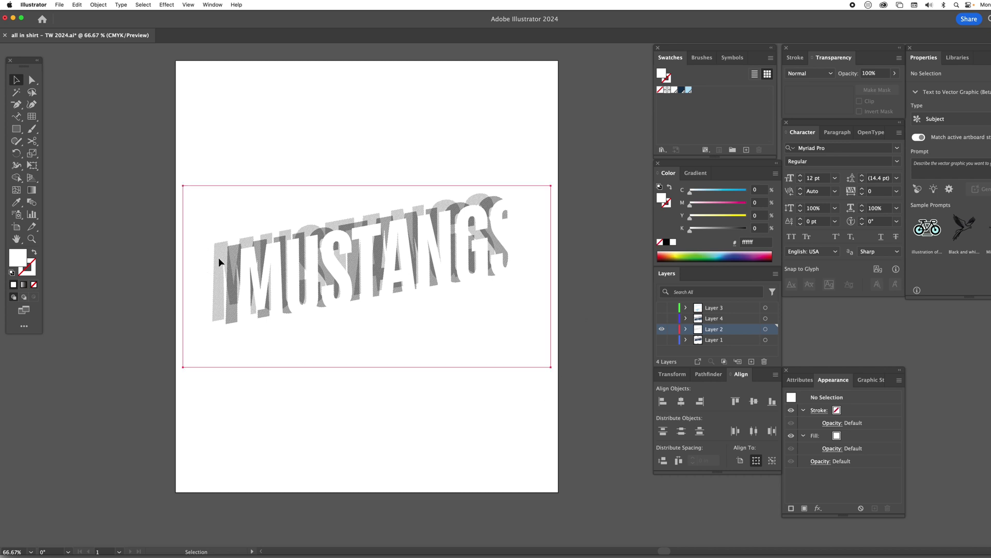
pyautogui.moveTo(220, 262); pyautogui.dragTo(177, 195)
pyautogui.press('super+z')
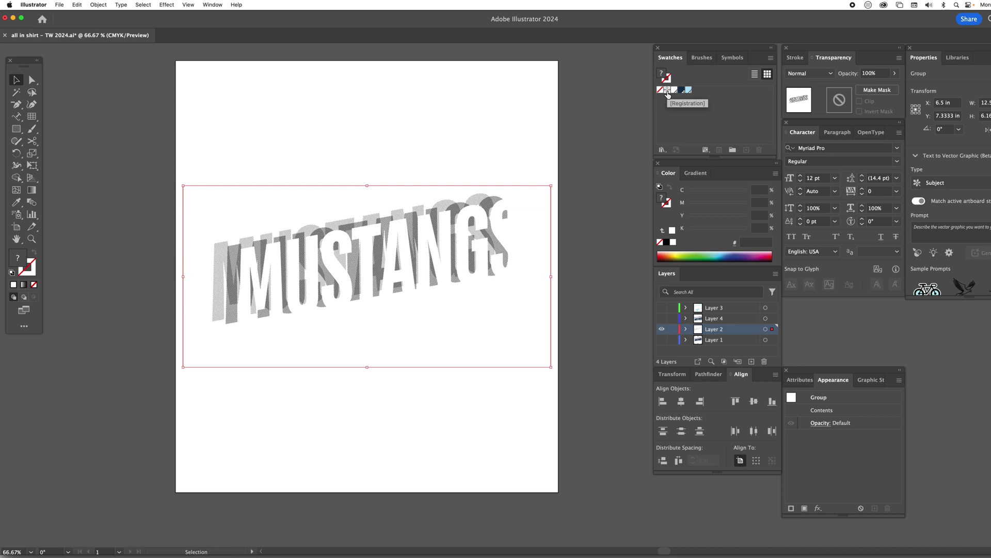
pyautogui.click(667, 91)
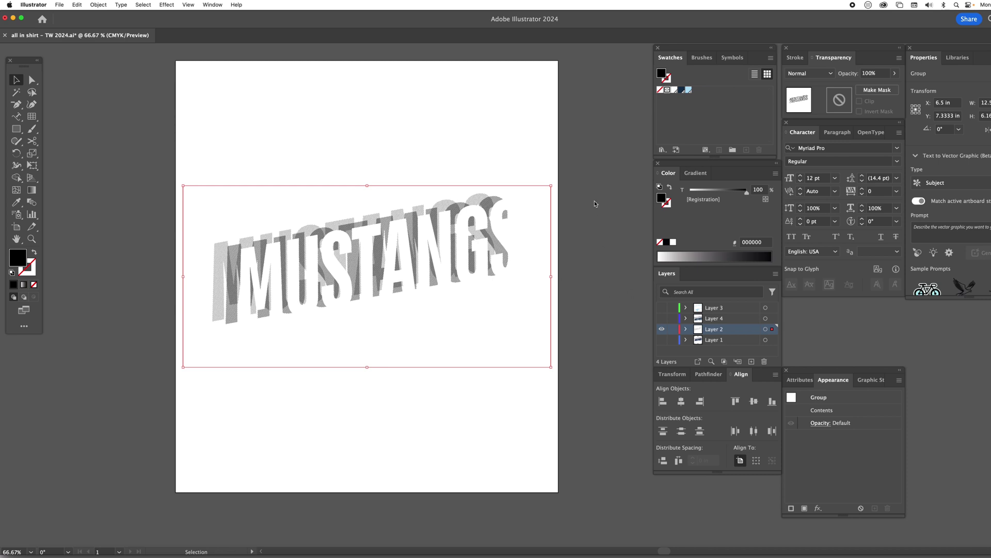
# Step: Zoom out, show Layer 1, and ungroup the TULARE WESTERN mockup artwork
pyautogui.click(591, 222)
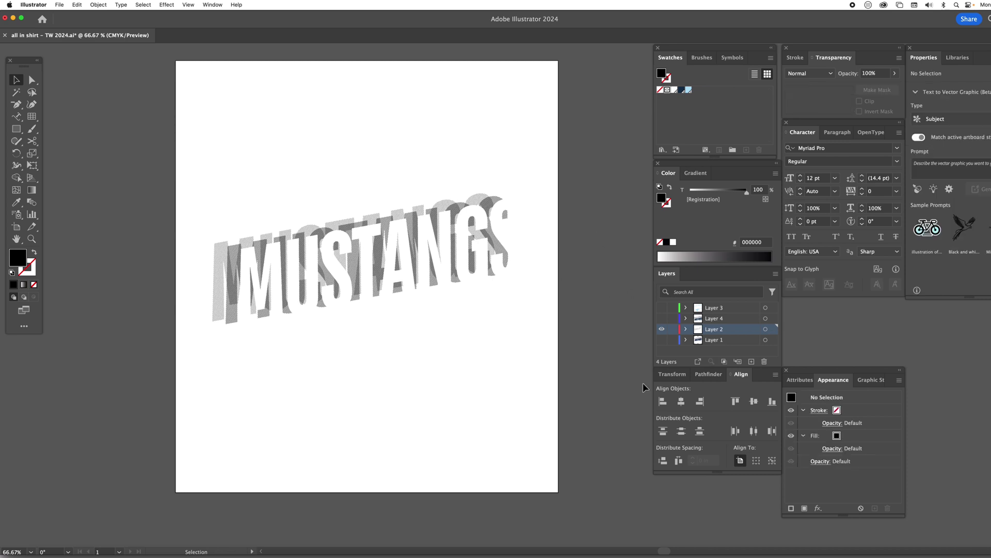
pyautogui.press('super+minus')
pyautogui.click(661, 339)
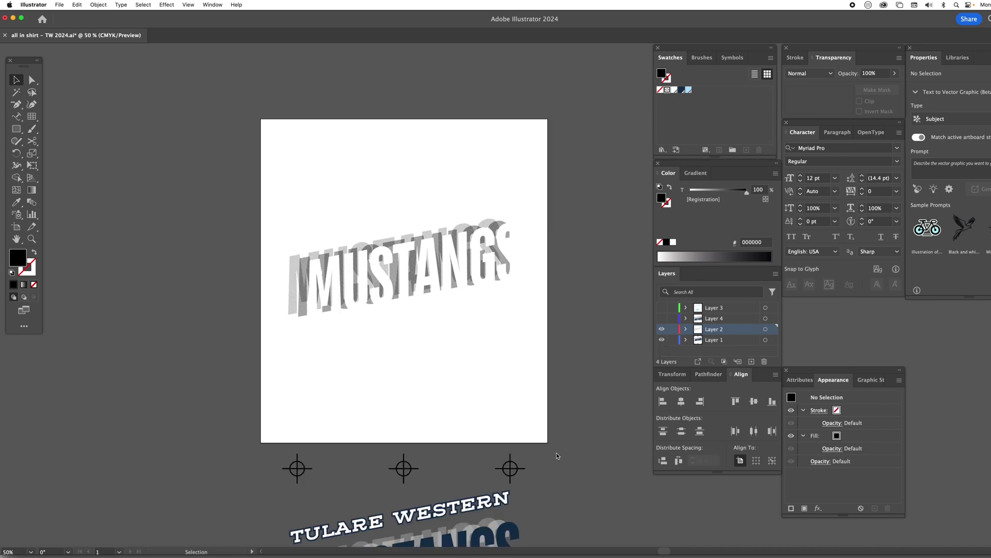
pyautogui.scroll(-8, 556, 456)
pyautogui.click(423, 361)
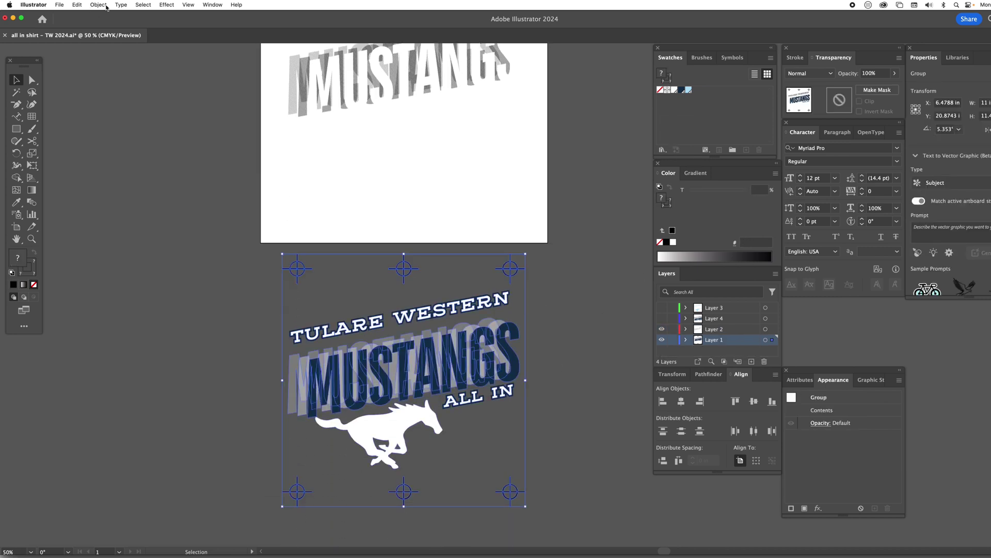
pyautogui.click(106, 6)
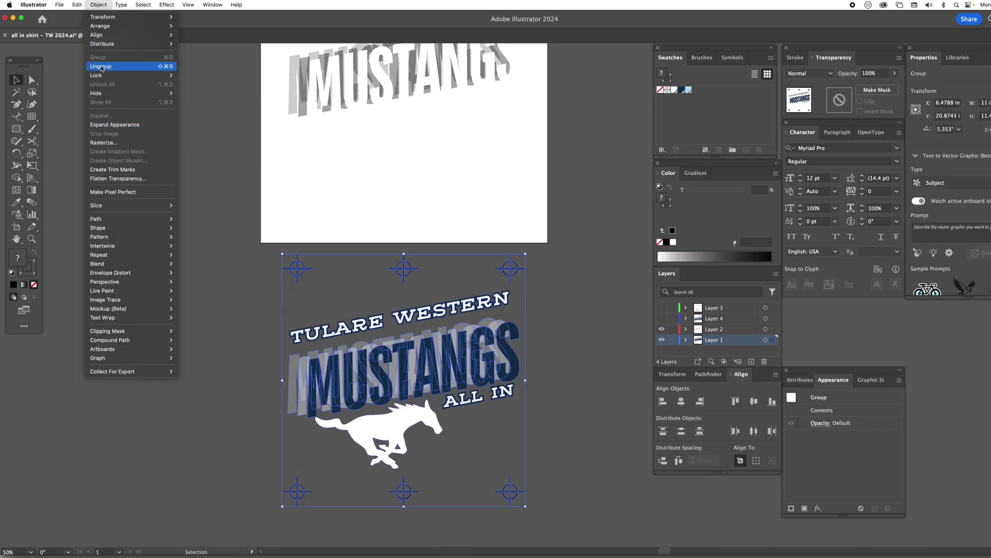
pyautogui.click(102, 66)
# Step: Delete the mockup artwork, keeping the top and bottom rows of registration marks
pyautogui.click(181, 298)
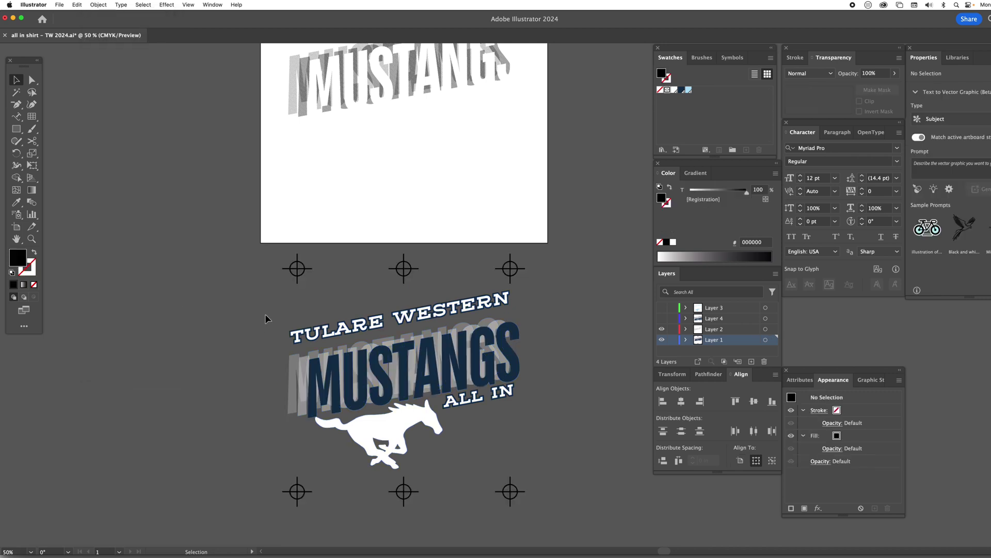
pyautogui.click(298, 275)
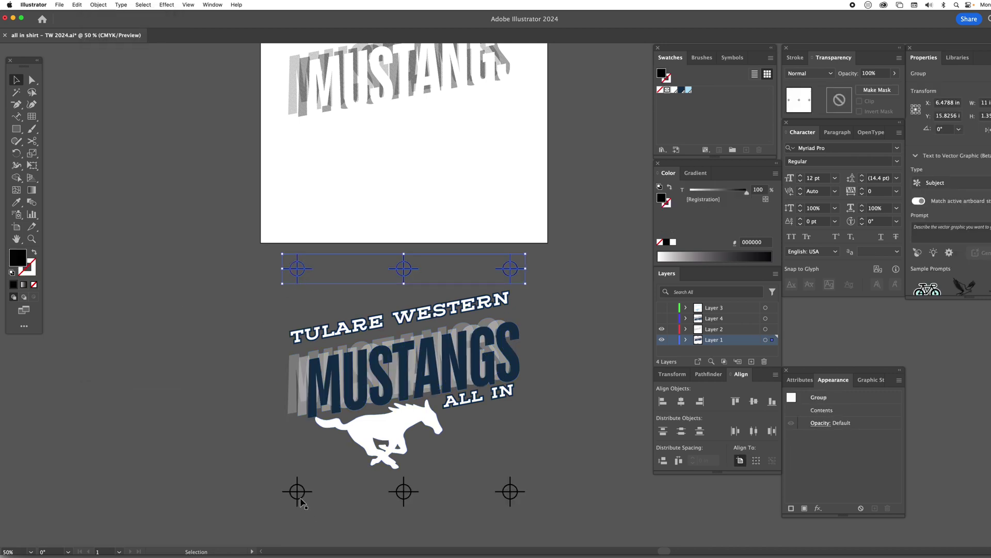
pyautogui.keyDown('shift'); pyautogui.click(302, 500); pyautogui.keyUp('shift')
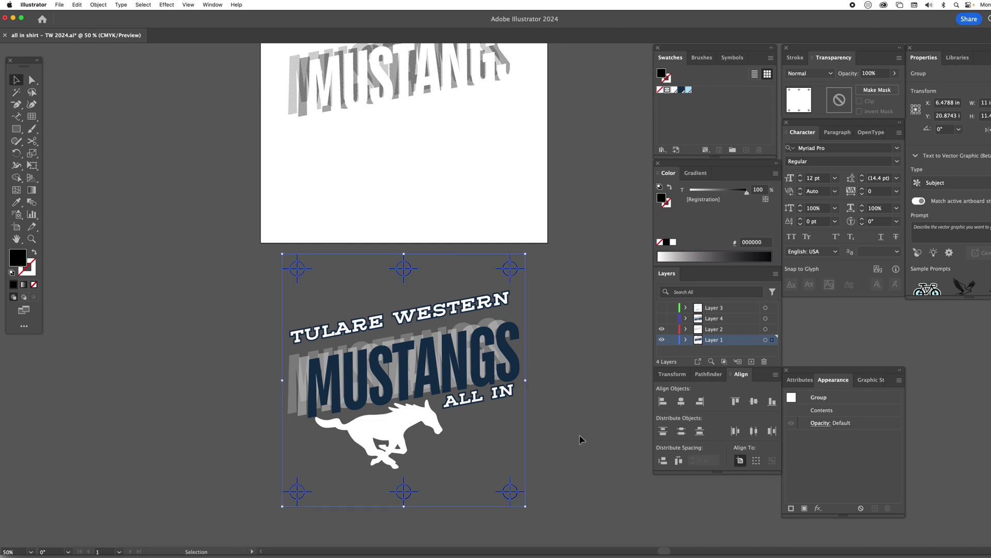
pyautogui.click(385, 408)
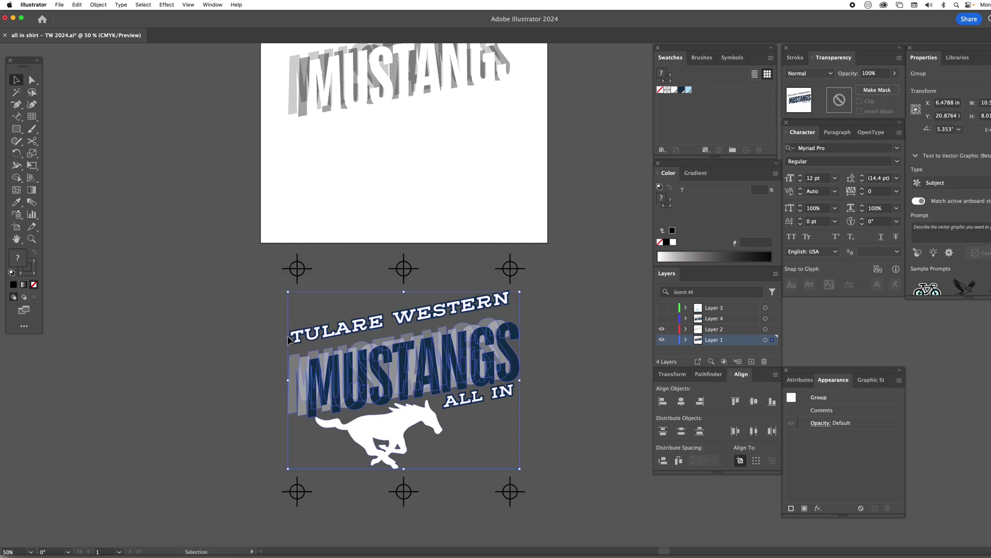
pyautogui.press('Delete')
pyautogui.scroll(5, 288, 339)
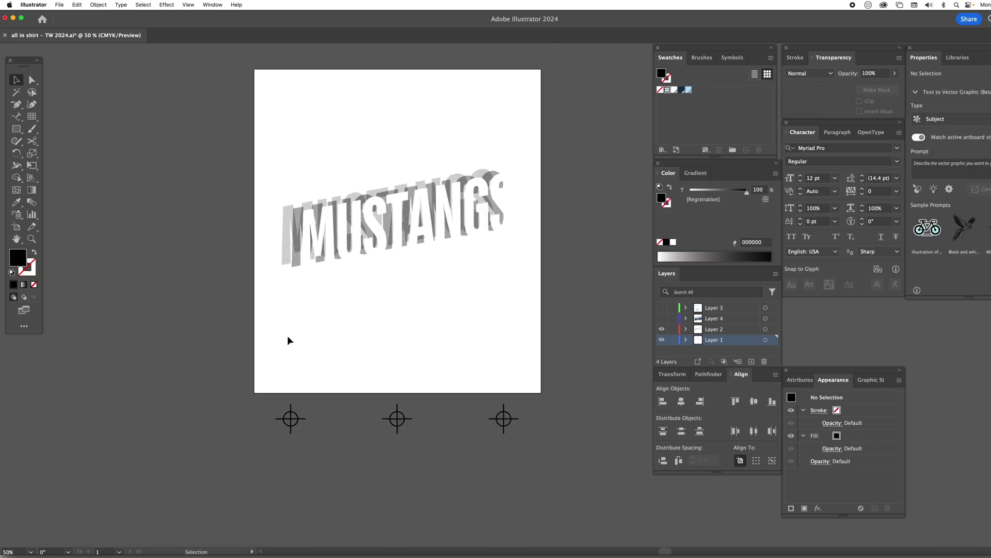
# Step: Show Layer 4 and hide Layer 2 so only Layers 4 and 1 are visible
pyautogui.click(662, 319)
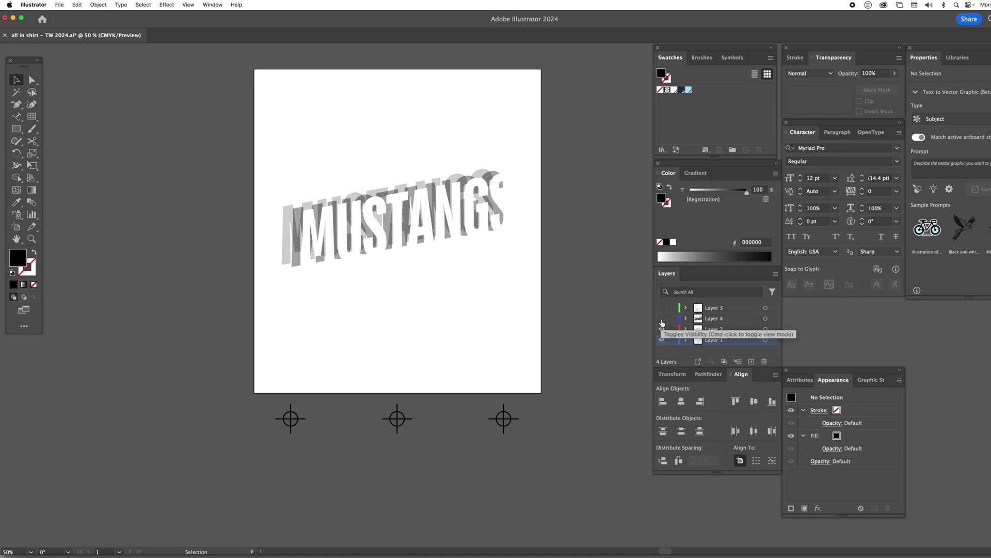
pyautogui.click(661, 339)
pyautogui.click(661, 329)
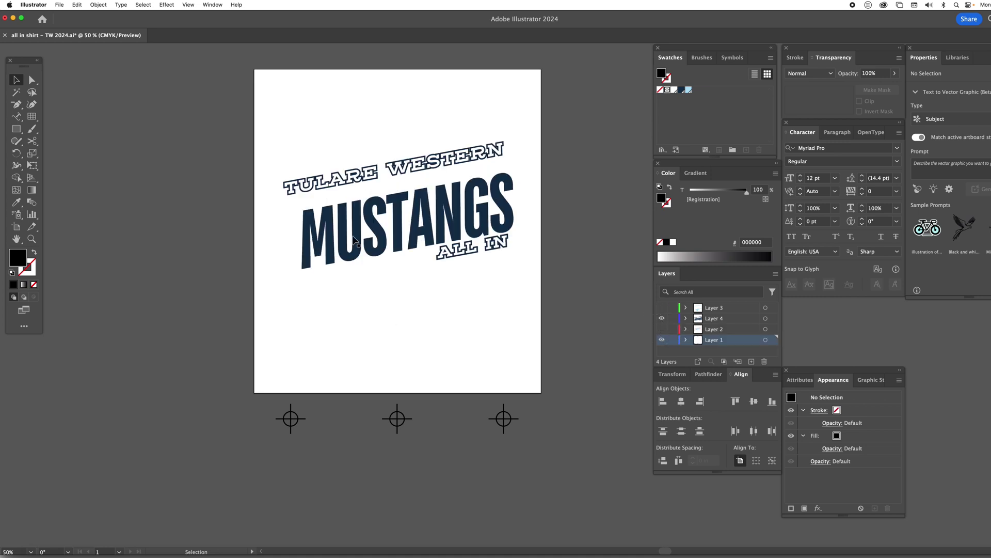
# Step: Select all navy lettering by Same Fill Color and recolour it to [Registration]
pyautogui.click(379, 234)
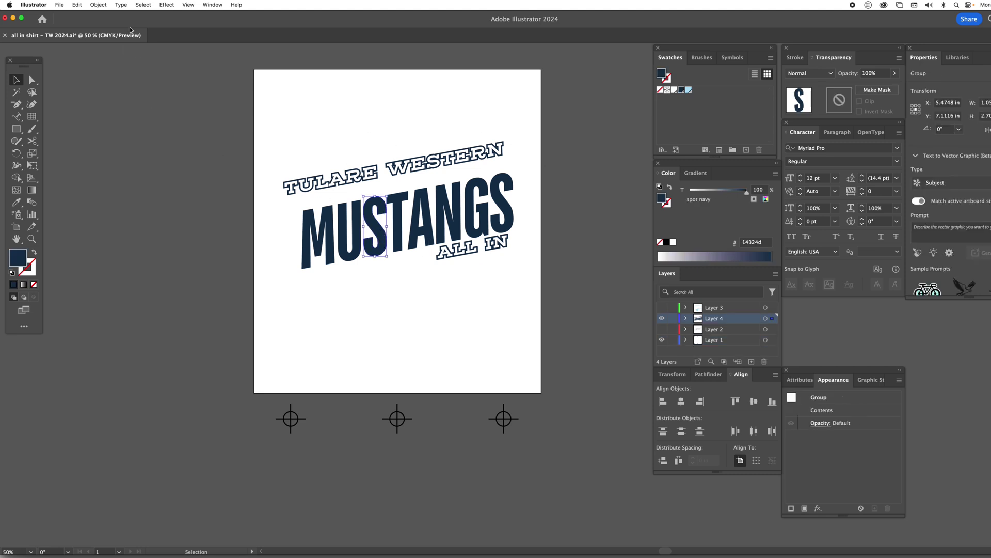
pyautogui.click(137, 5)
pyautogui.moveTo(204, 89)
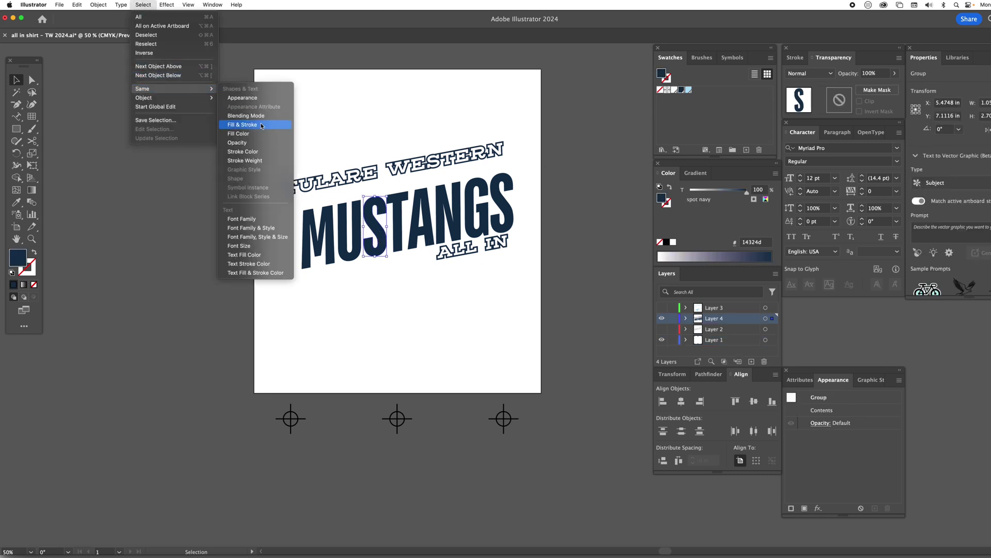
pyautogui.click(246, 135)
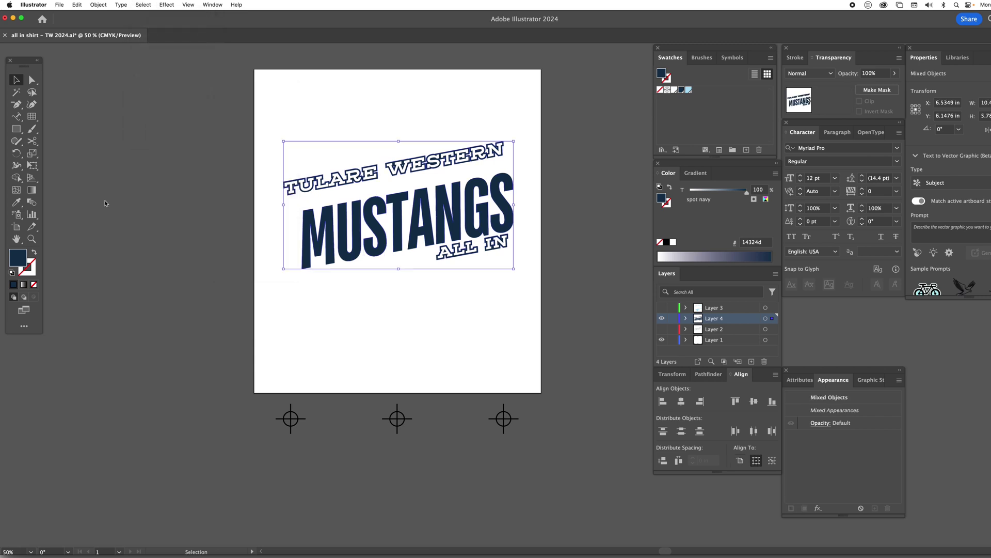
pyautogui.click(667, 89)
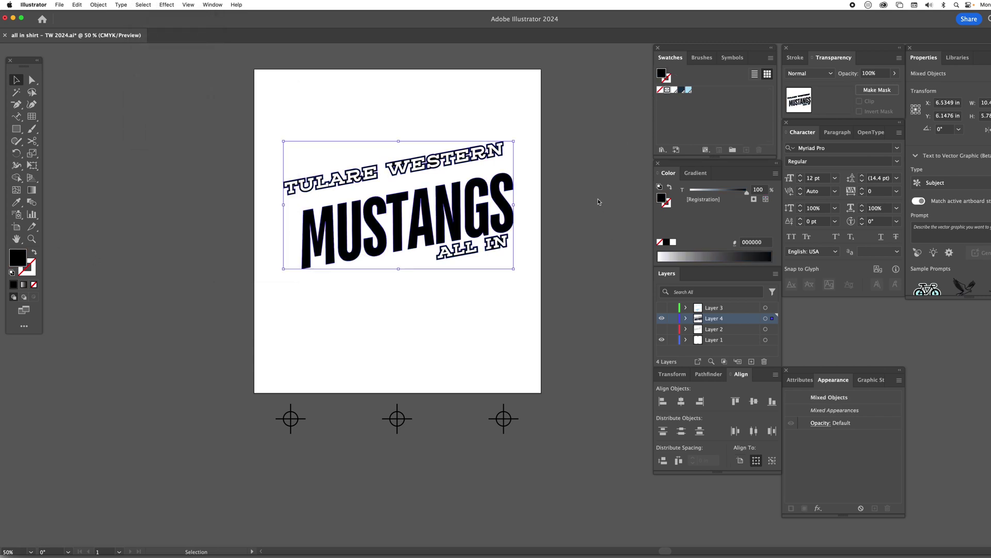
pyautogui.click(598, 201)
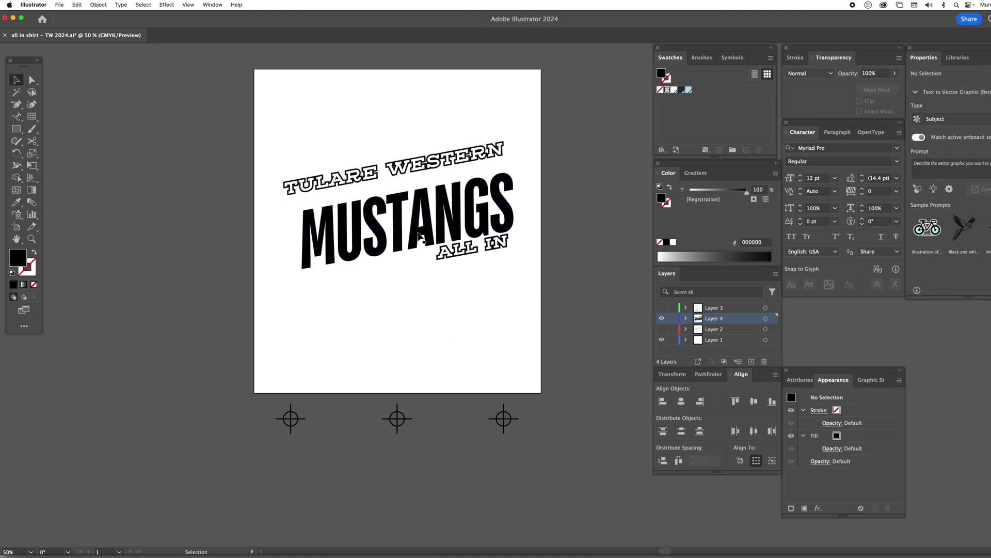
# Step: Show Layer 3, hide Layer 4, and recolour the light-blue text and mustang to [Registration]
pyautogui.click(661, 308)
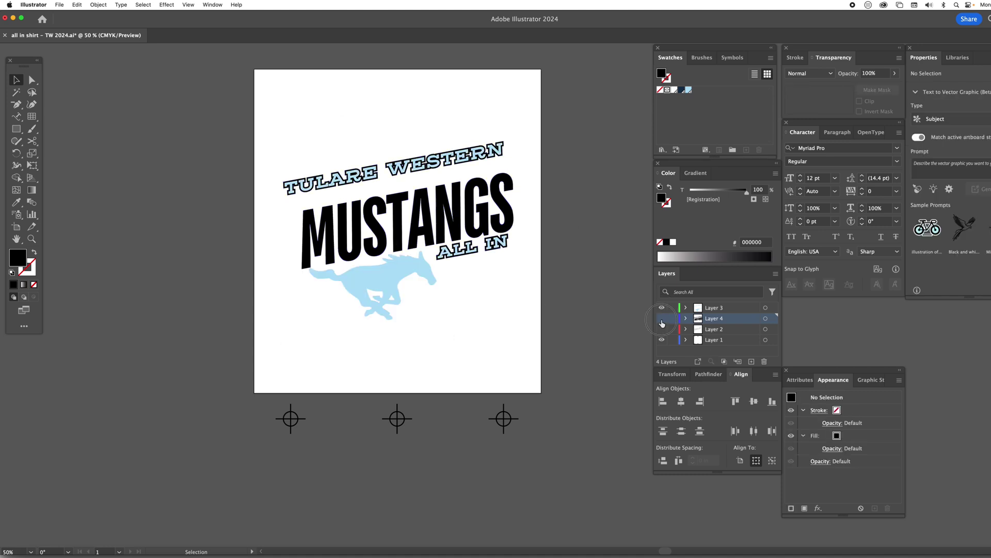
pyautogui.click(662, 319)
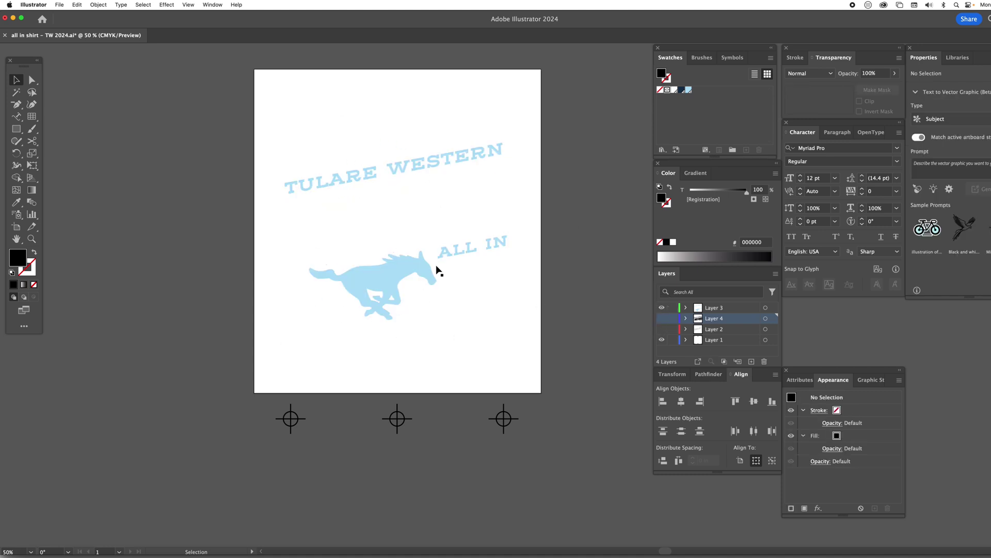
pyautogui.click(380, 280)
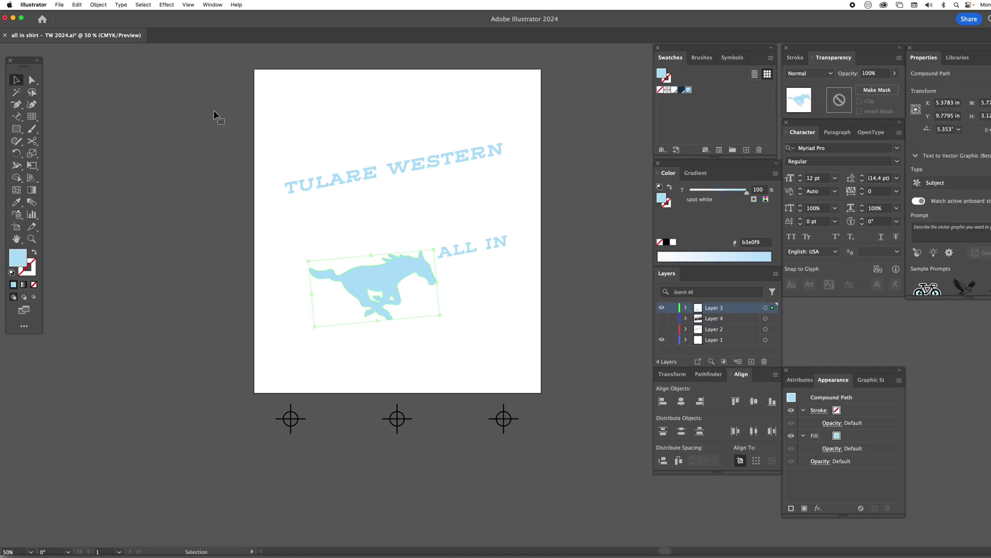
pyautogui.moveTo(556, 312); pyautogui.dragTo(230, 107)
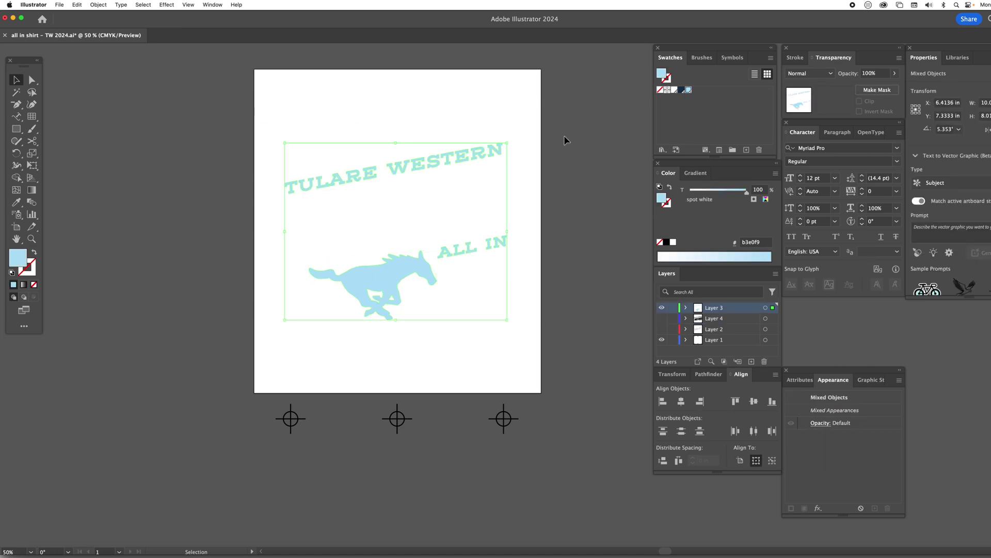
pyautogui.click(668, 90)
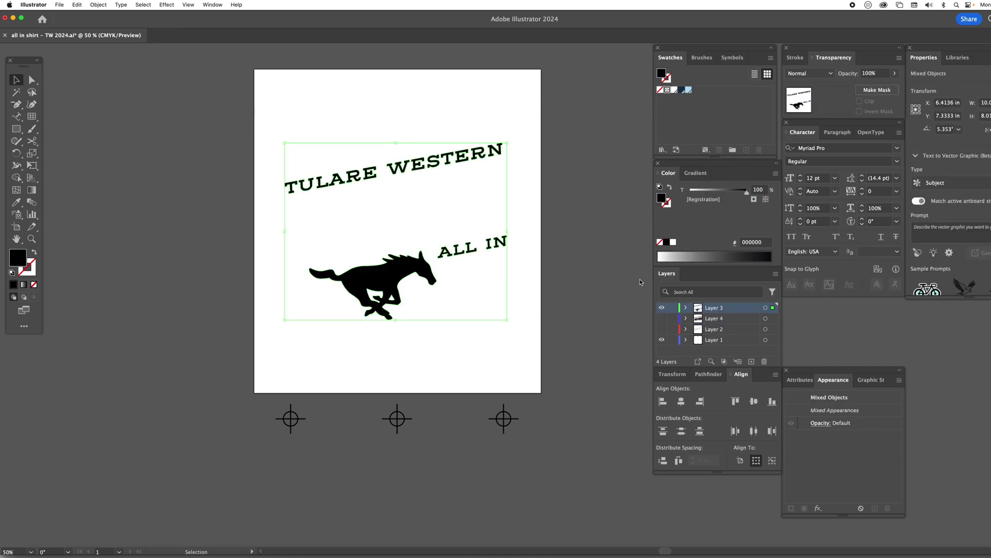
# Step: Show the hidden layers and drag the registration marks up to frame the design
pyautogui.click(662, 329)
pyautogui.click(661, 318)
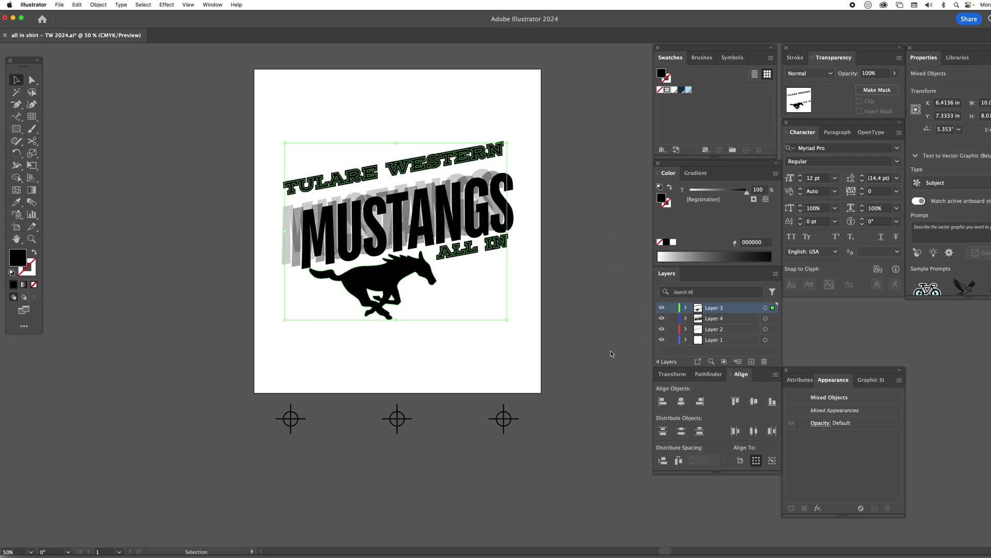
pyautogui.click(603, 353)
pyautogui.scroll(-5, 552, 494)
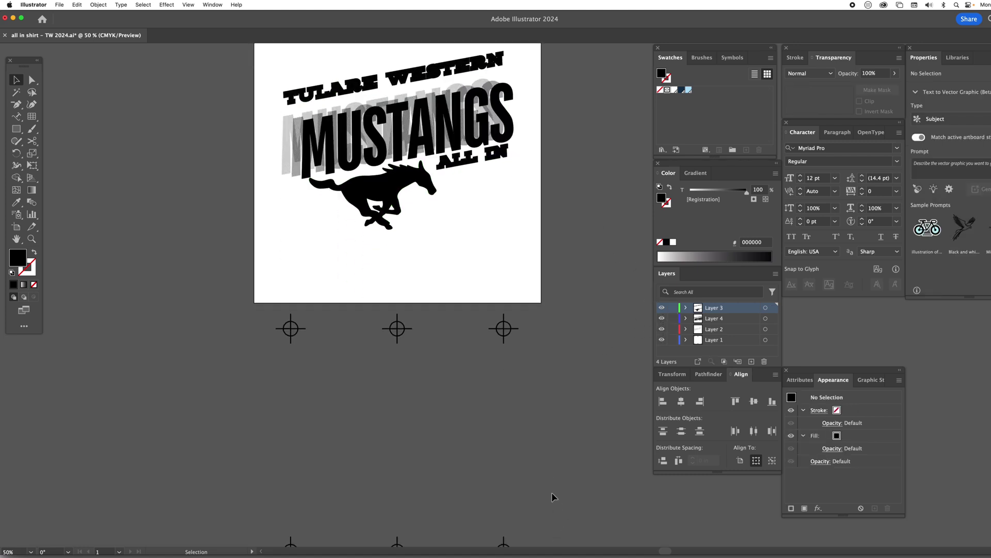
pyautogui.moveTo(510, 533); pyautogui.dragTo(509, 229)
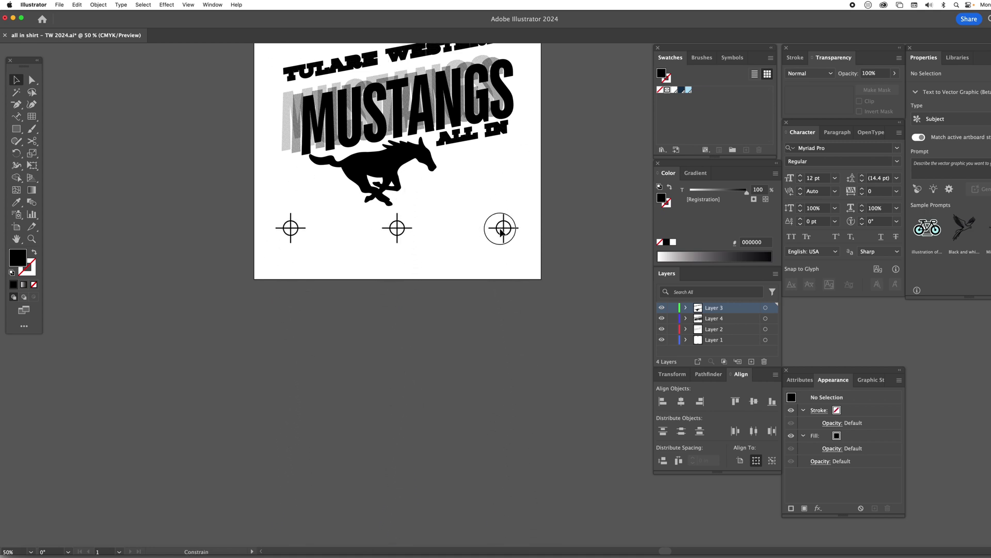
pyautogui.scroll(6, 544, 366)
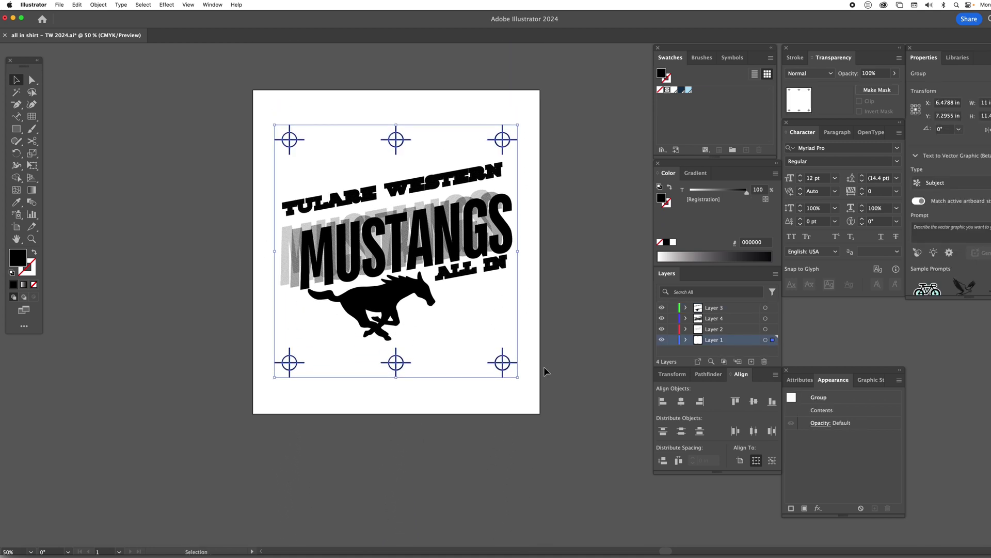
pyautogui.click(543, 366)
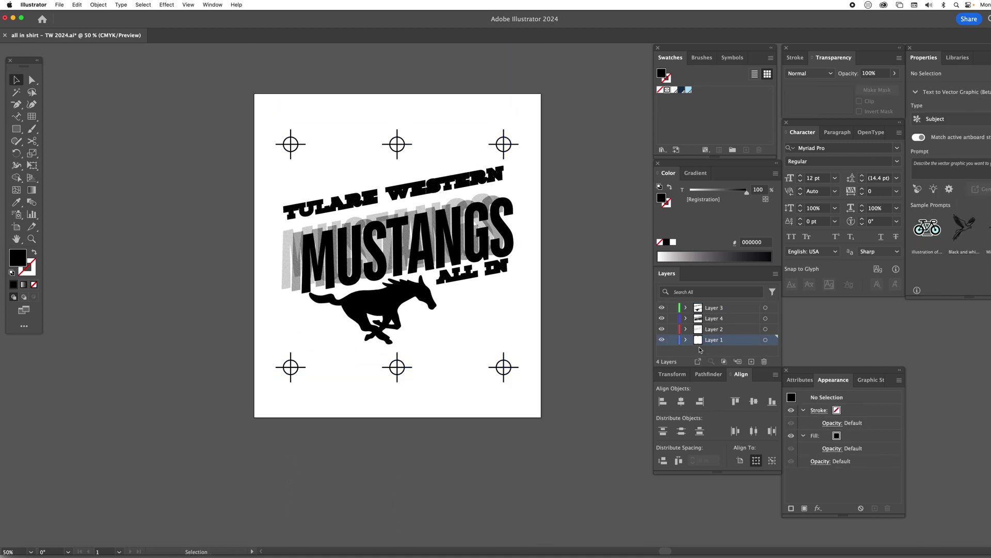
pyautogui.click(662, 340)
pyautogui.click(661, 340)
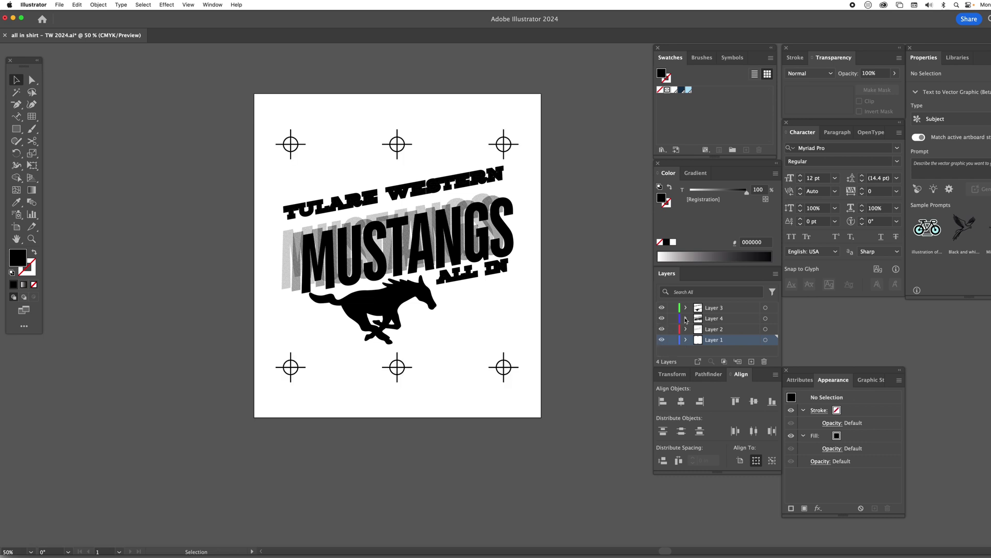
pyautogui.click(661, 329)
pyautogui.click(662, 318)
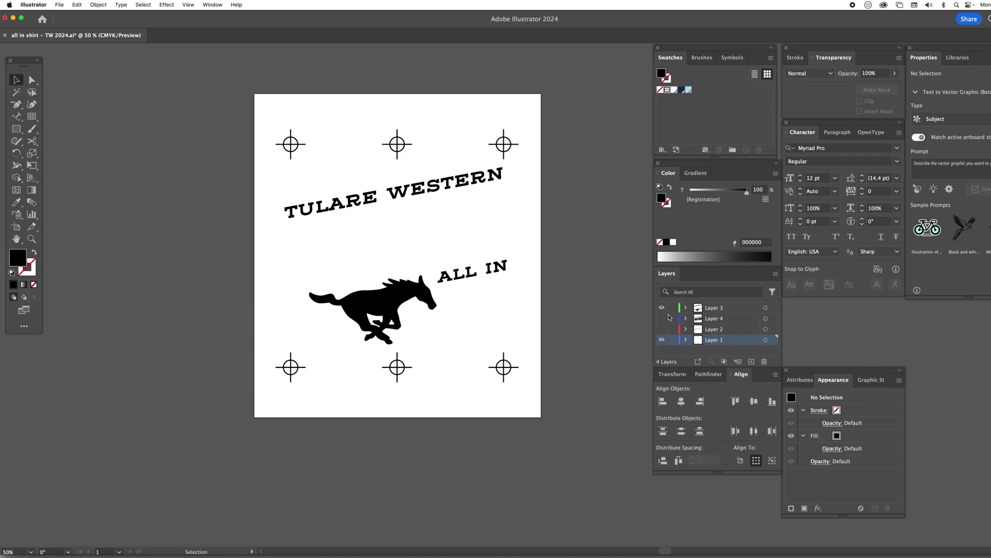
pyautogui.click(661, 318)
pyautogui.click(661, 307)
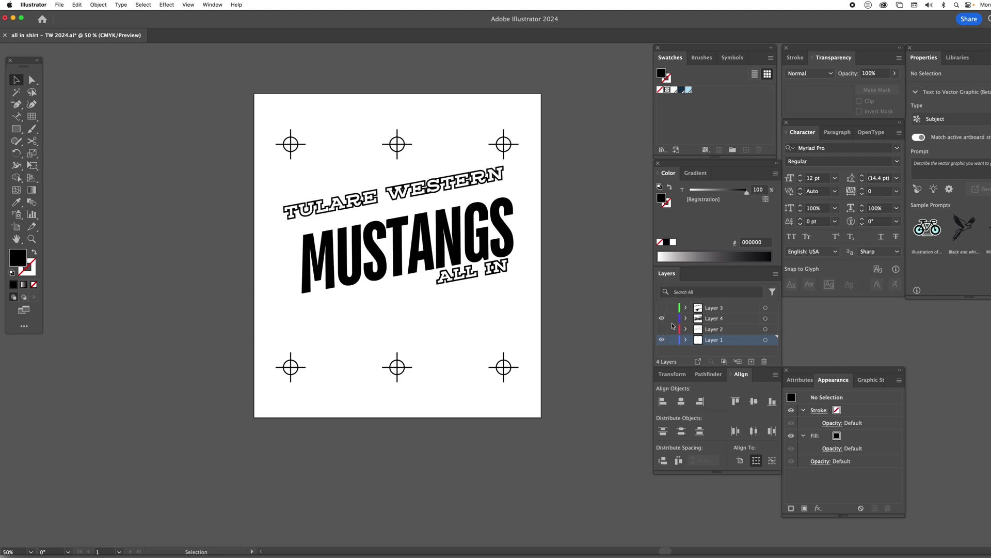
pyautogui.click(662, 329)
pyautogui.click(662, 318)
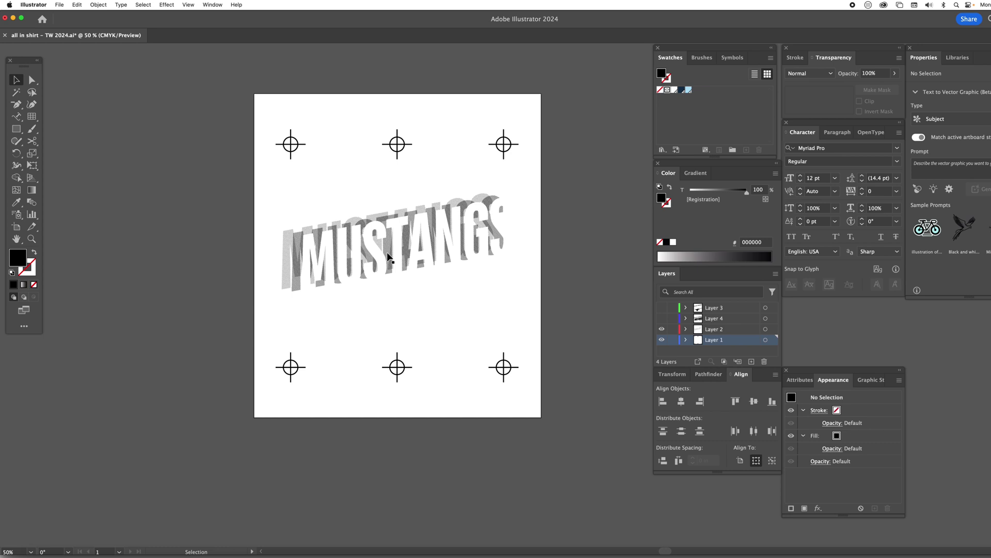
pyautogui.click(662, 307)
pyautogui.click(662, 329)
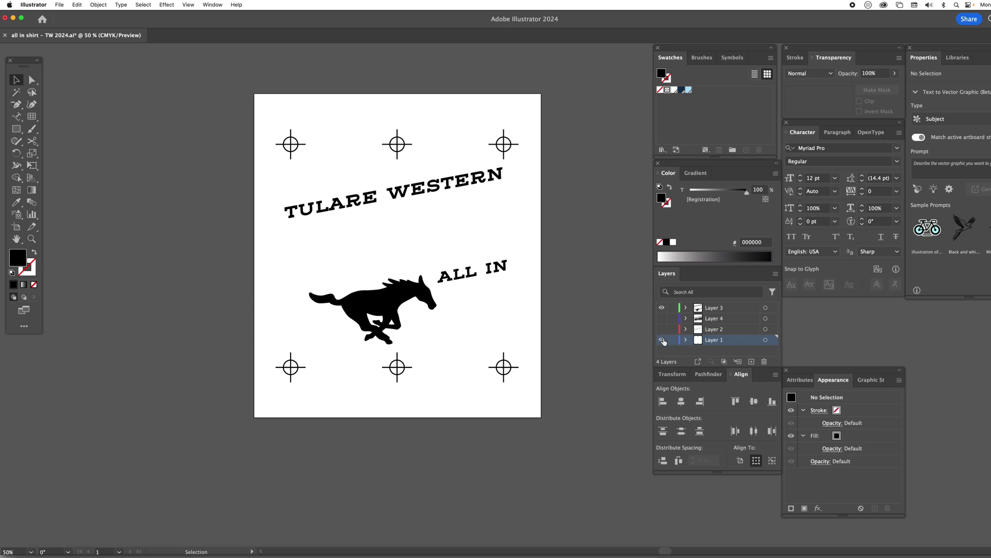
pyautogui.click(662, 308)
pyautogui.click(662, 319)
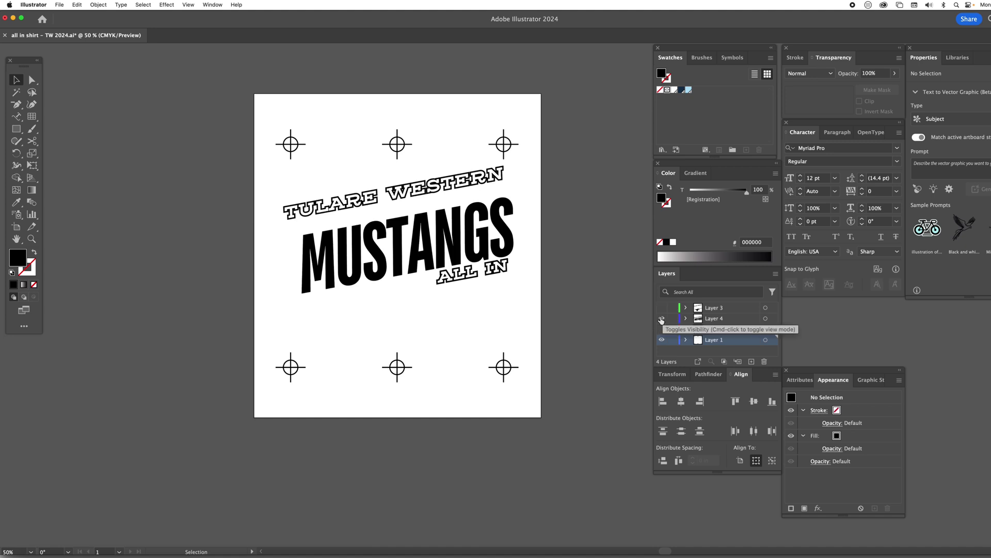
pyautogui.click(662, 318)
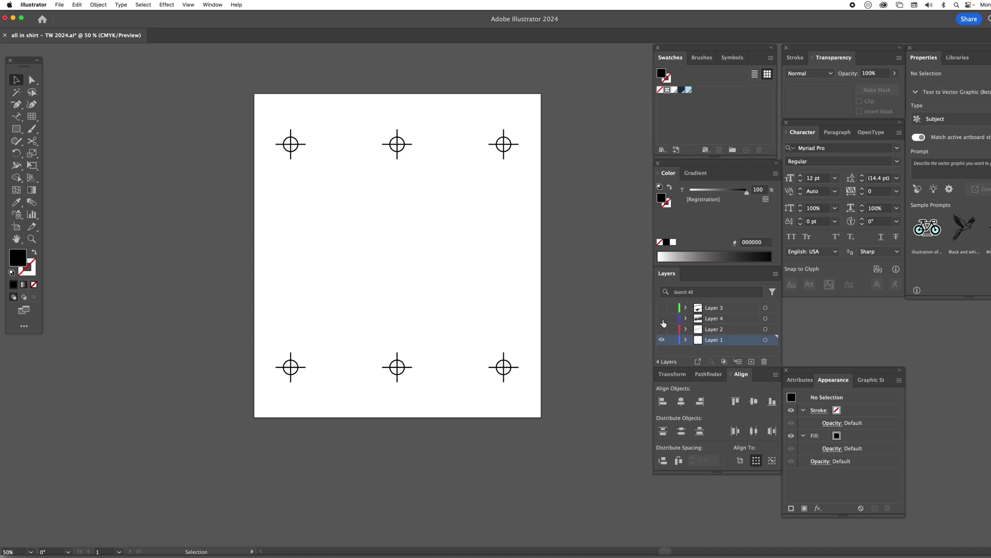
pyautogui.click(662, 319)
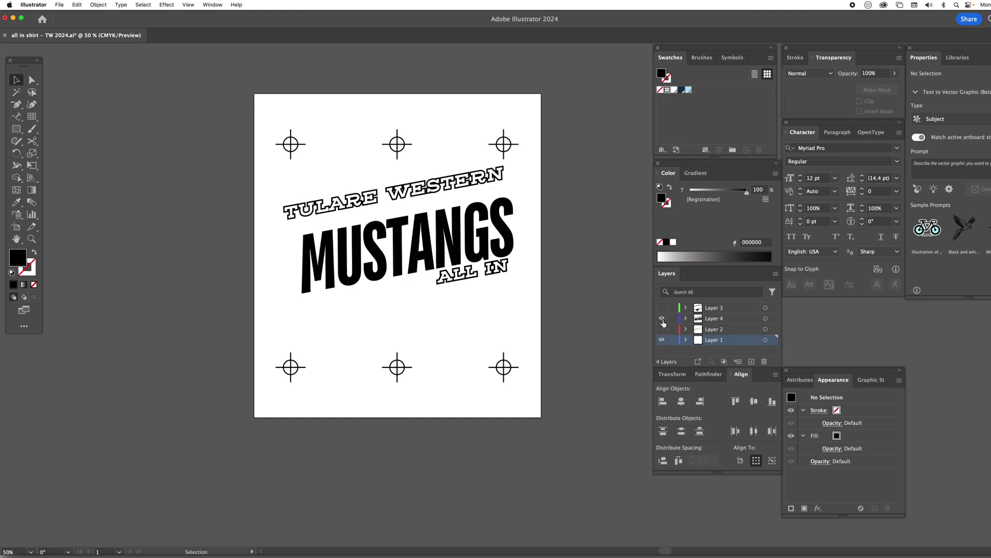
pyautogui.click(662, 328)
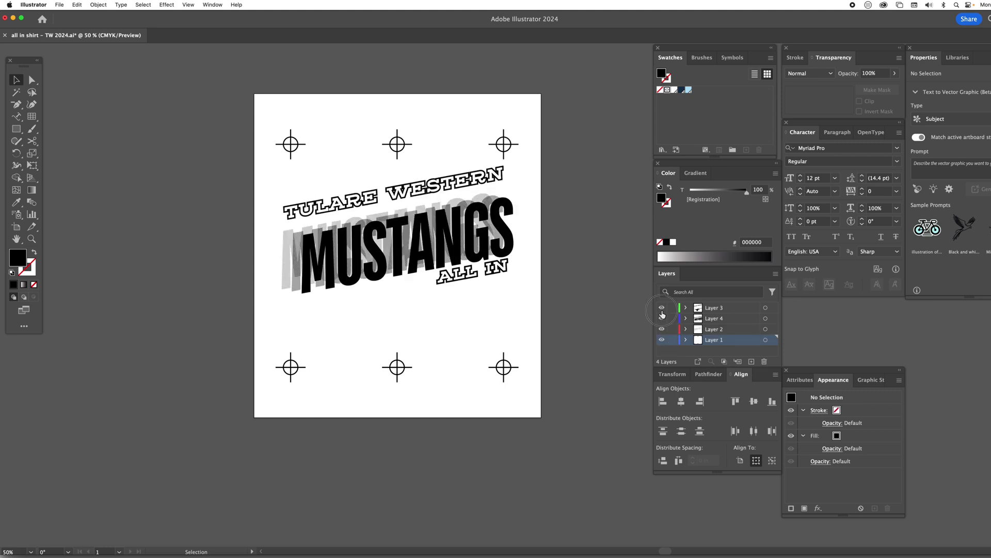
pyautogui.click(662, 307)
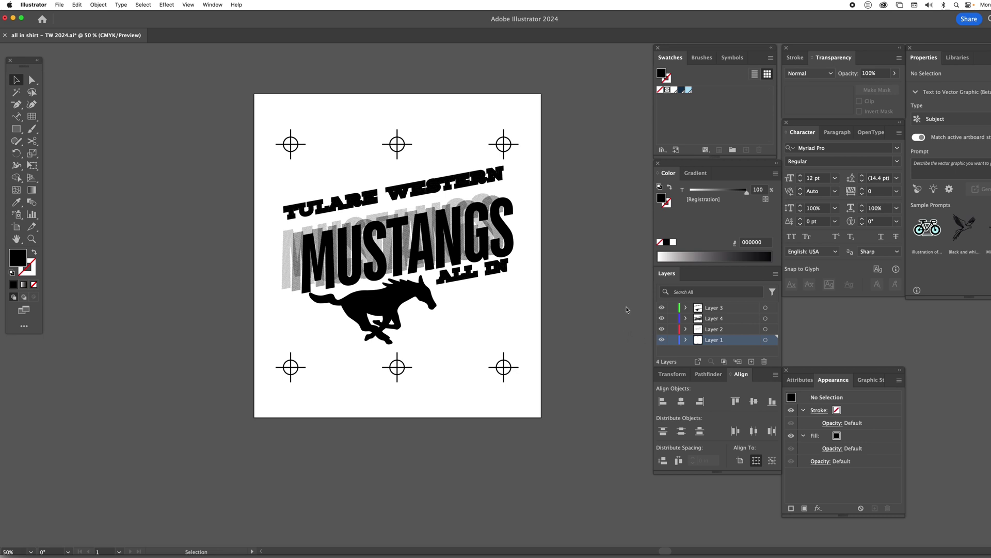
# Step: Toggle layer visibility until only Layer 3's horse and lettering and Layer 1's registration marks show
pyautogui.click(662, 329)
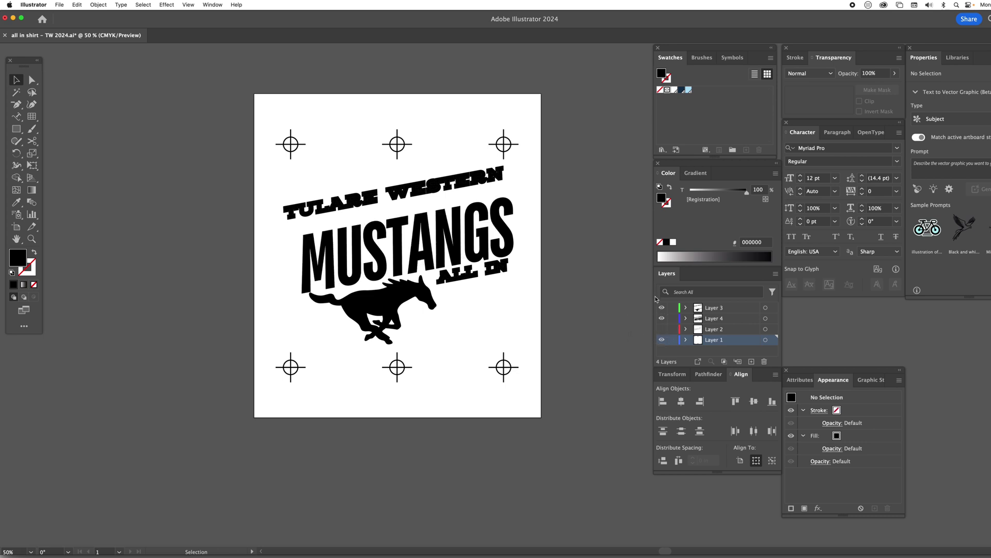
pyautogui.click(663, 308)
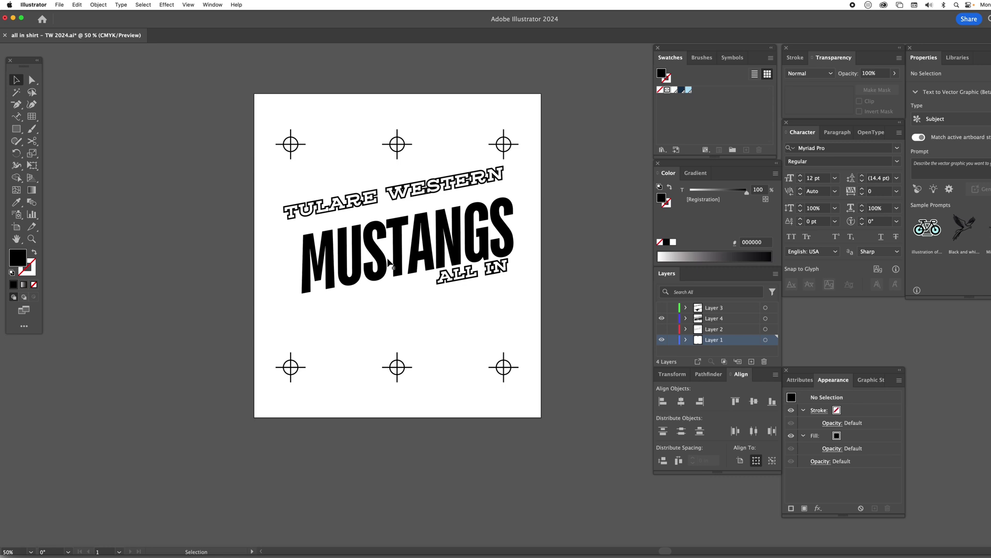
pyautogui.click(662, 332)
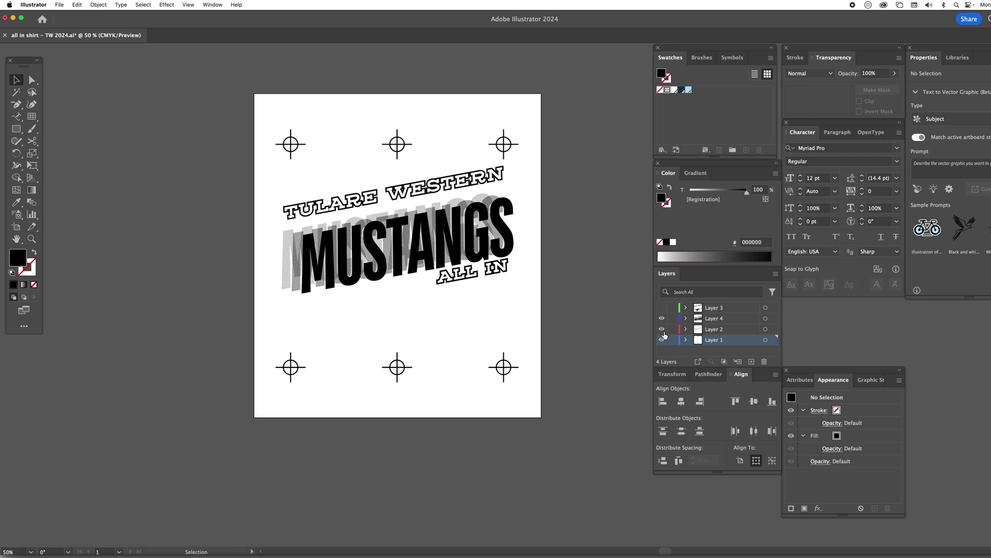
pyautogui.click(662, 307)
pyautogui.click(662, 318)
pyautogui.click(661, 329)
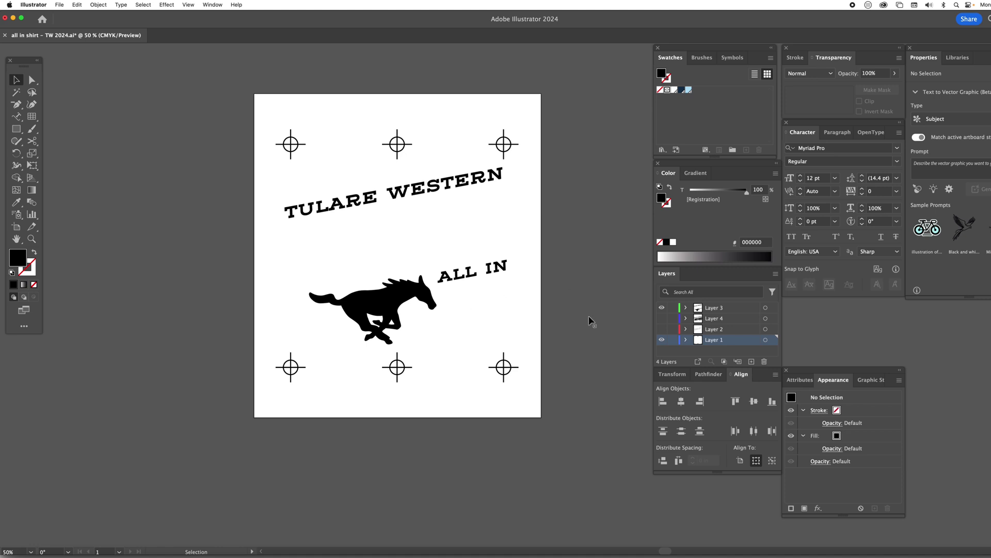
# Step: Preview the separations individually, ending with only the MUSTANGS lettering layer visible
pyautogui.click(662, 329)
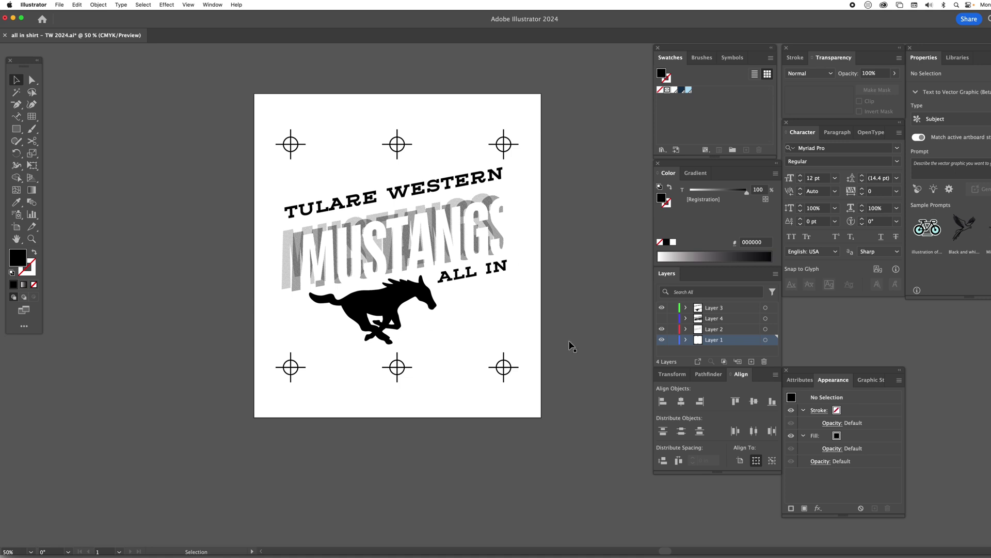
pyautogui.click(661, 329)
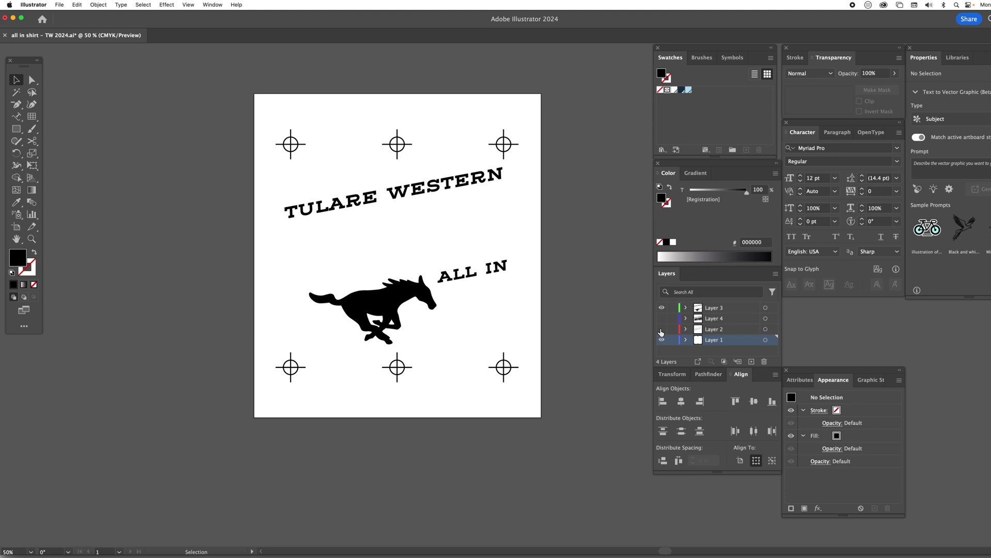
pyautogui.click(661, 319)
pyautogui.click(662, 307)
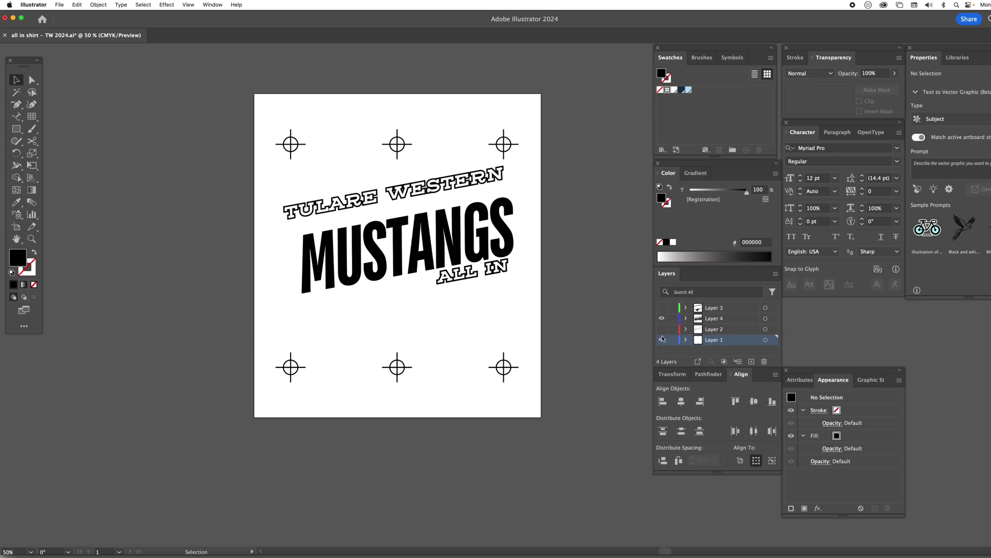
pyautogui.click(662, 339)
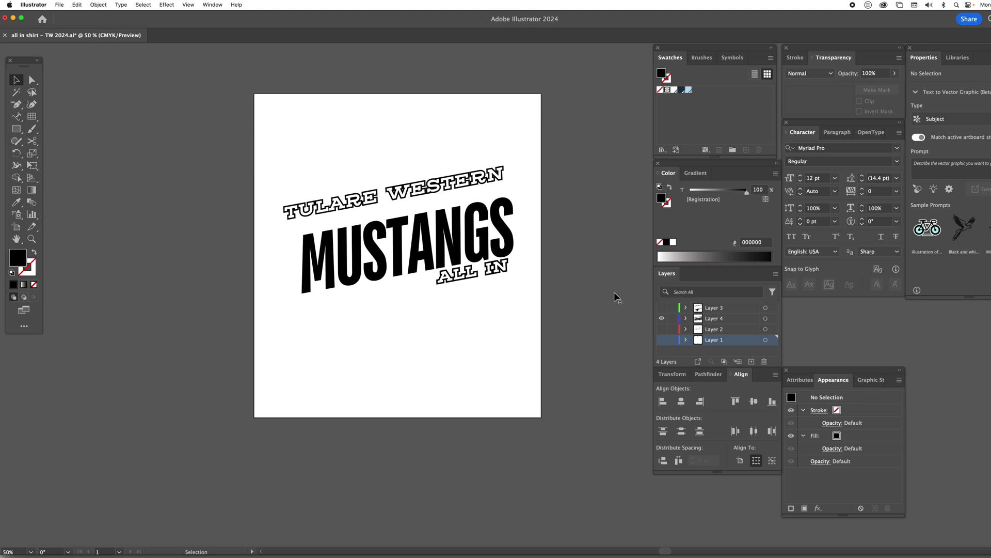
# Step: Turn Layers 3, 2 and 1 back on so all four layers show together
pyautogui.click(662, 329)
pyautogui.click(662, 308)
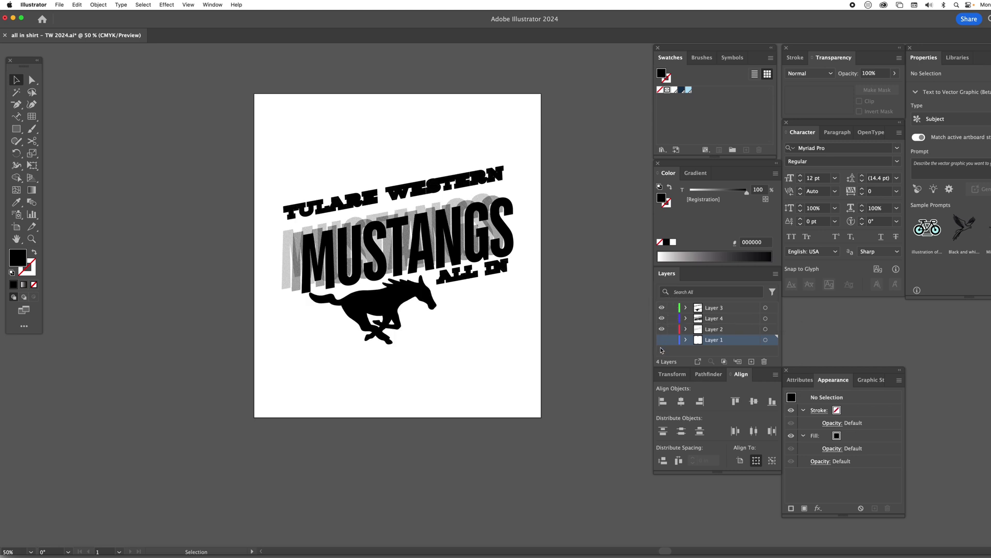
pyautogui.click(662, 340)
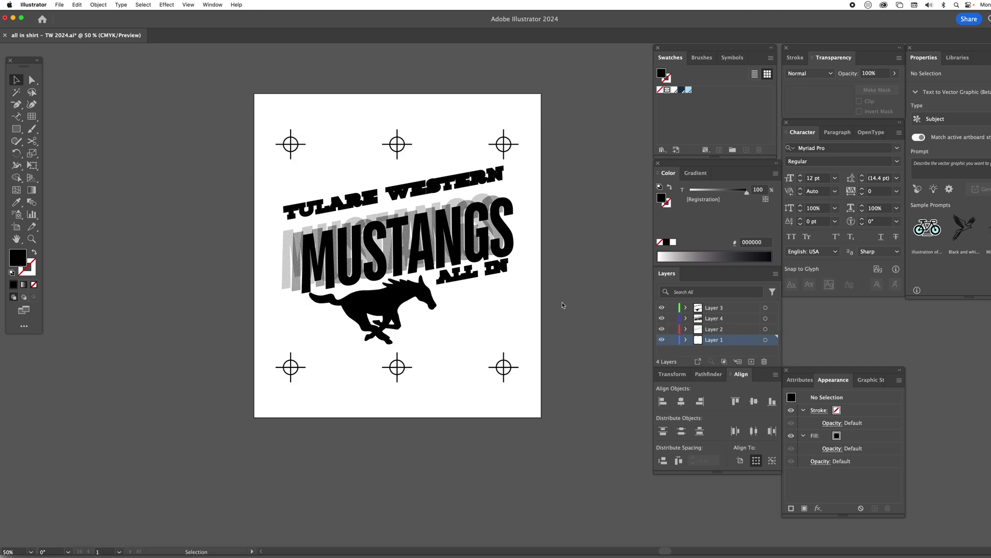